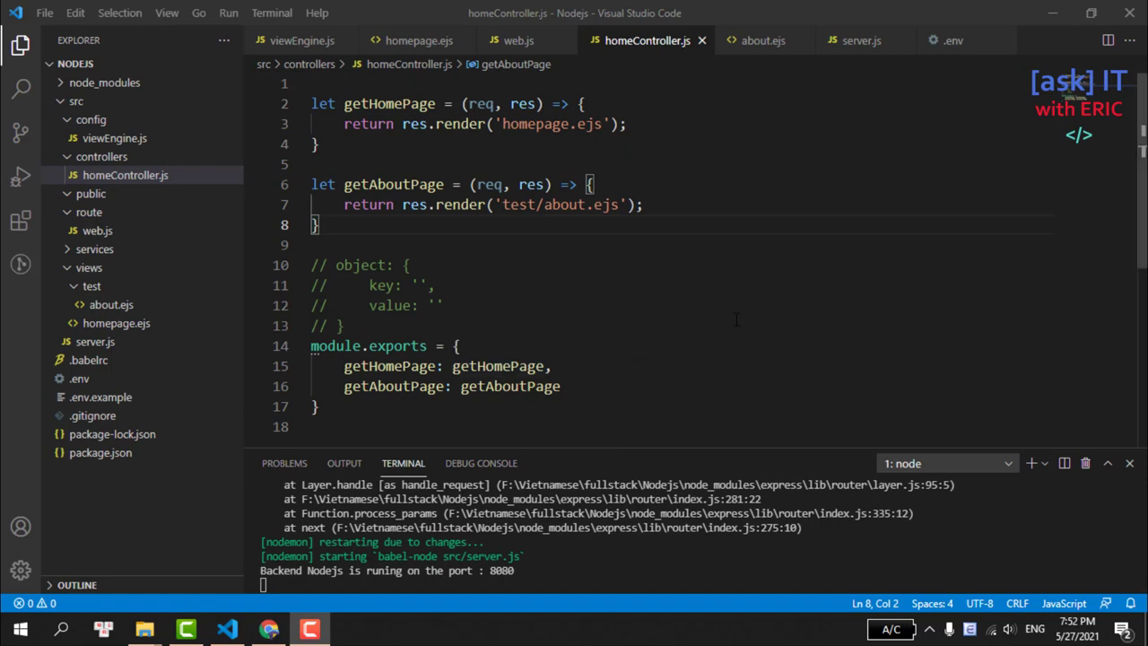
Scroll through homeController.js, select all its code, and collapse the test views folder.
scroll(736, 320, down, 2)
scroll(735, 320, up, 2)
drag(606, 405, 296, 84)
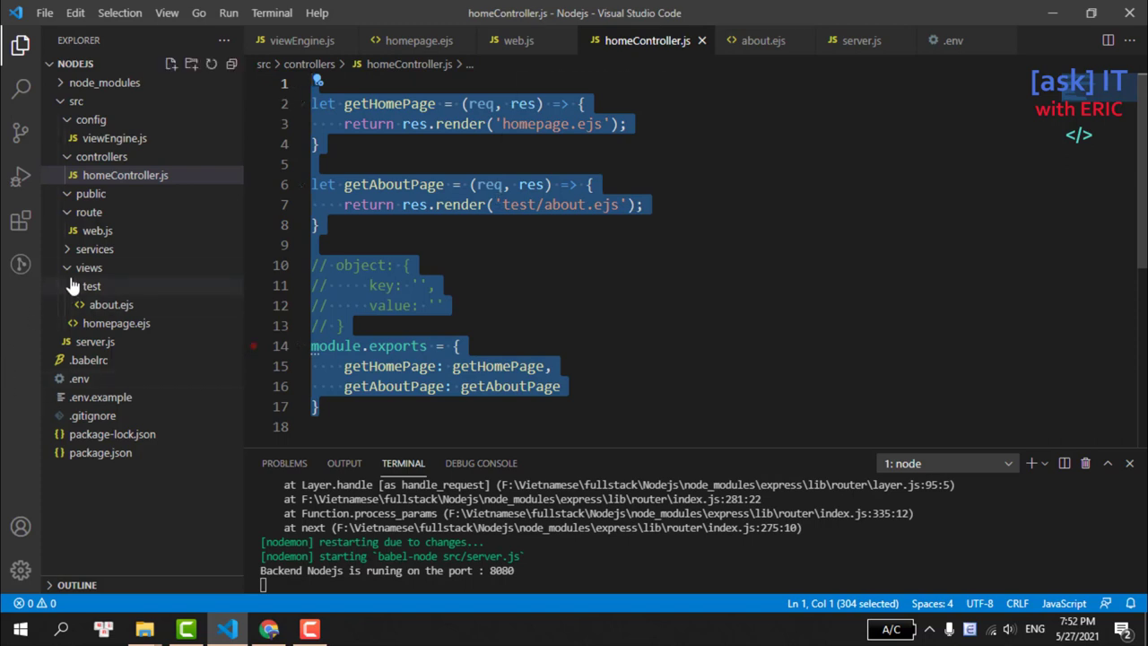
click(74, 286)
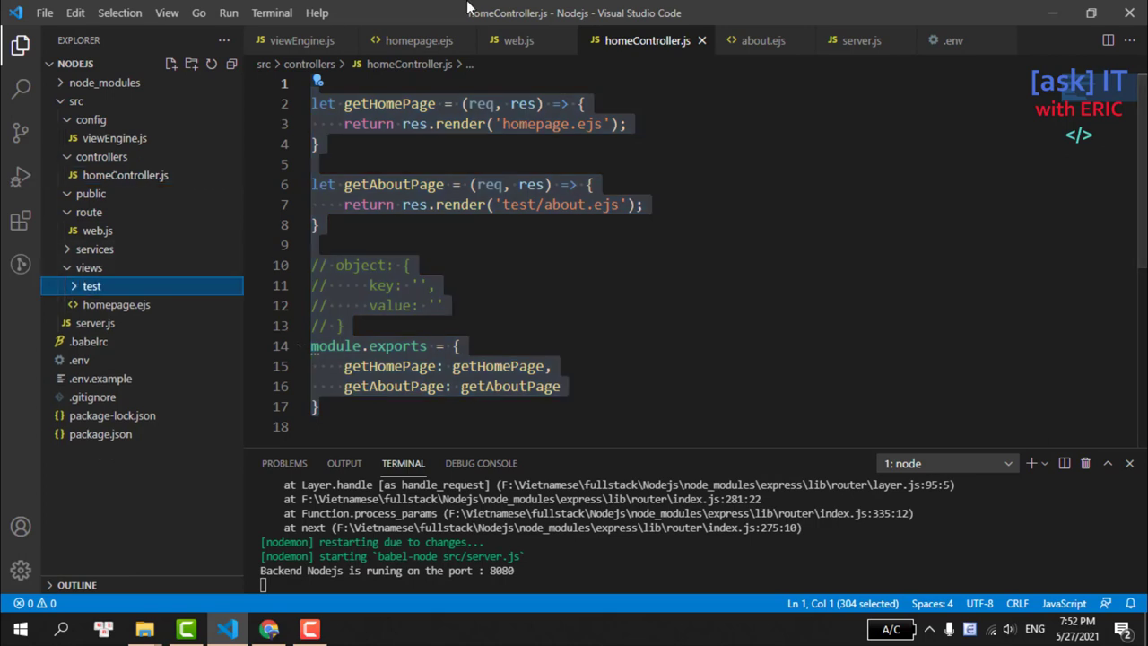
Open the web.js routes file and view the About me page at localhost:8080/about.
click(647, 148)
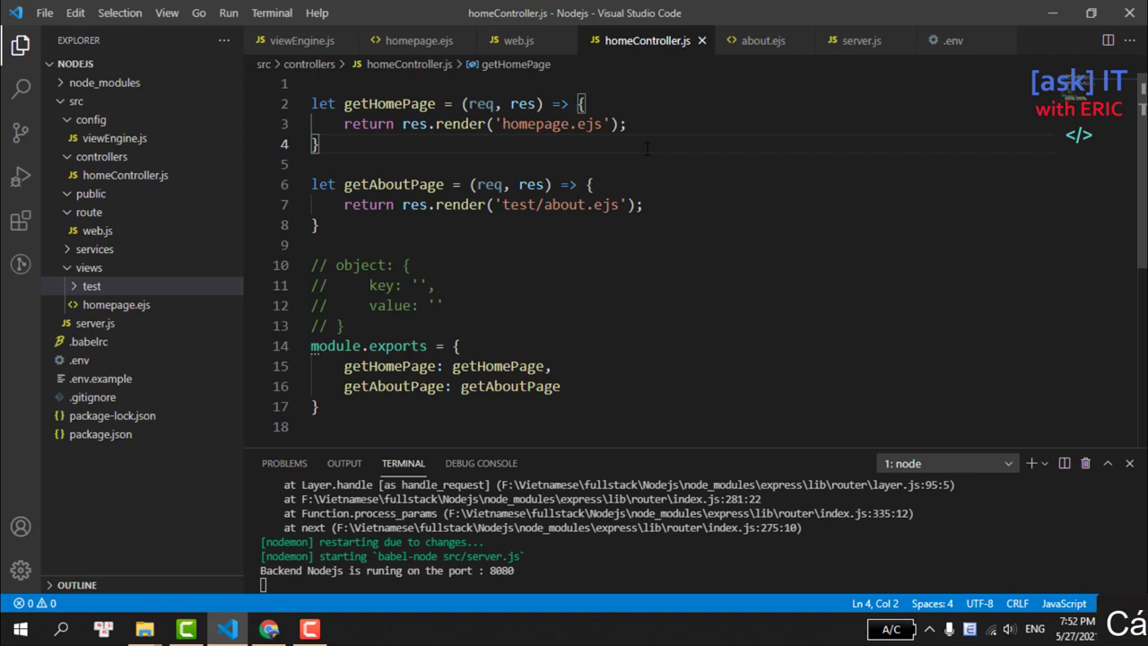
click(513, 41)
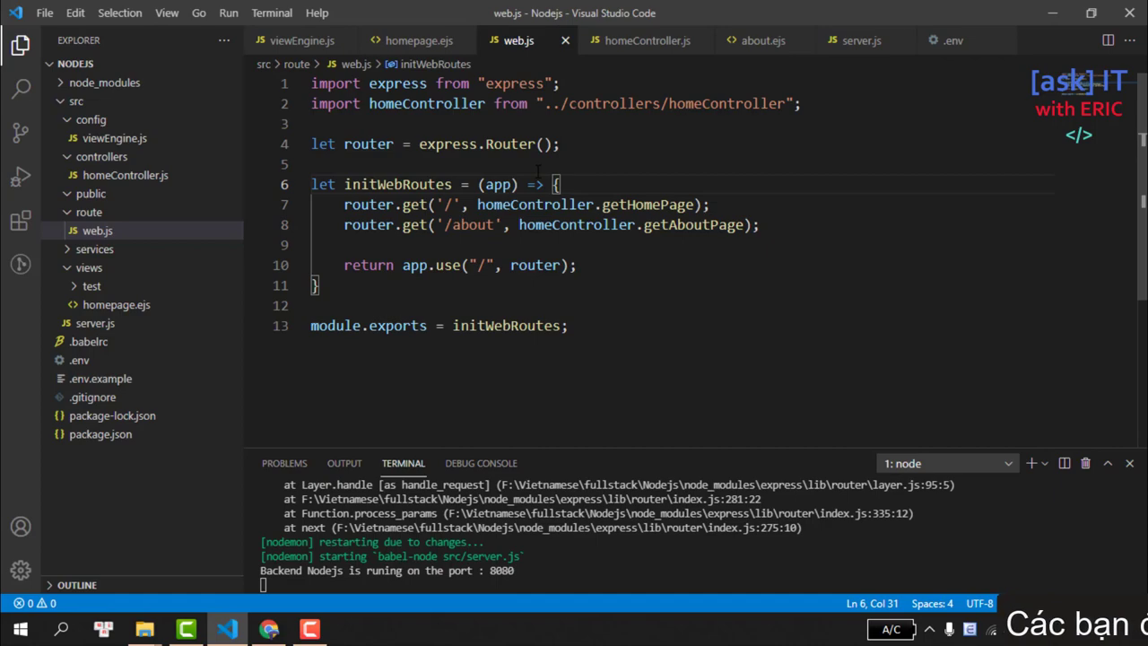
click(269, 627)
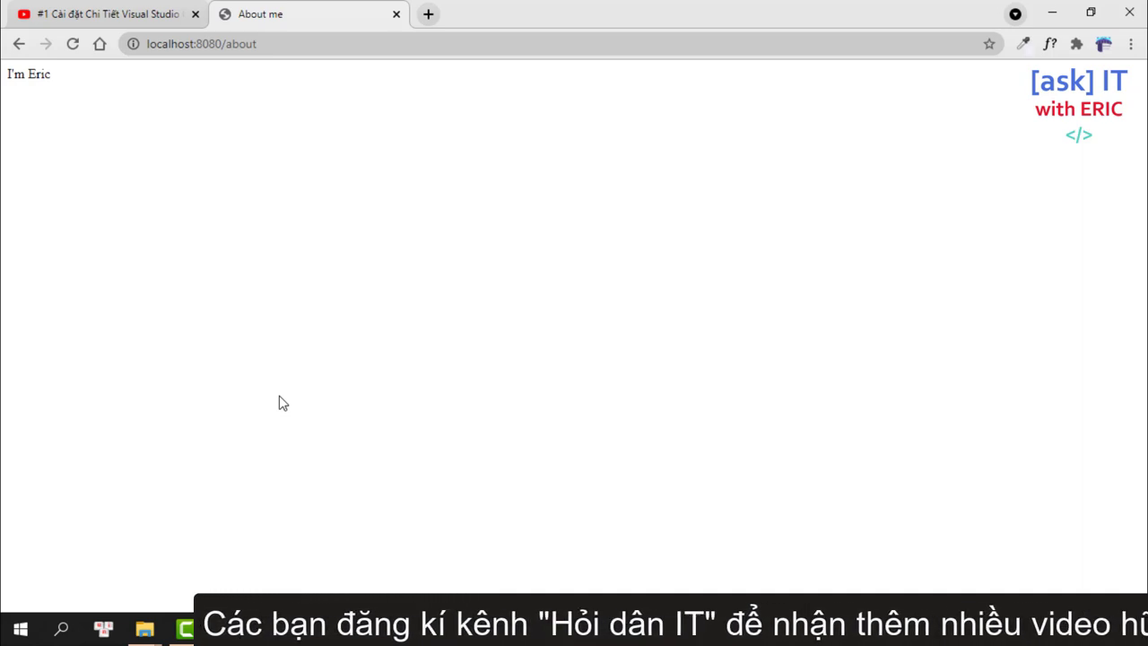
Add a new tab, watch the Visual Studio Code installation video on YouTube, then return to the blank tab.
click(428, 14)
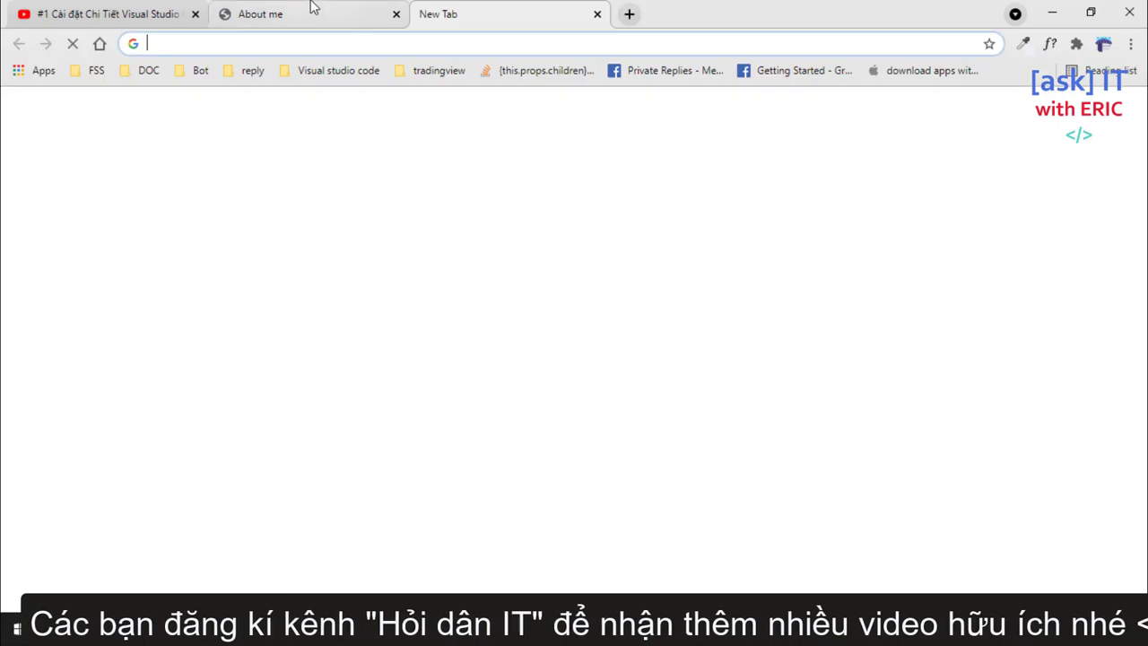
click(314, 8)
click(134, 14)
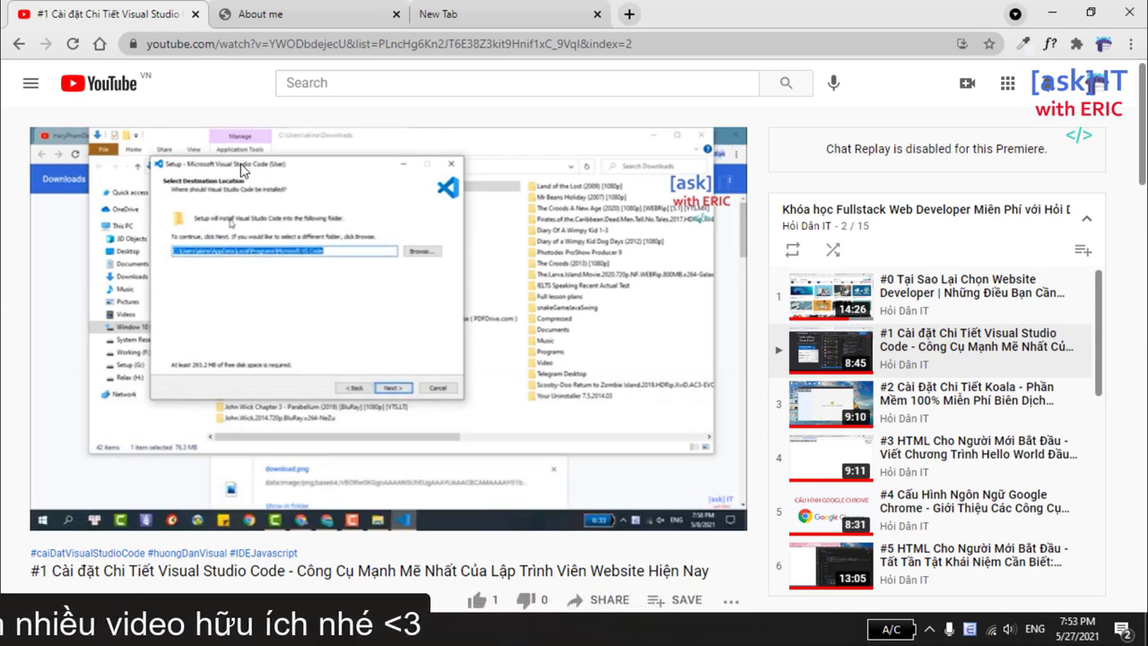
mouse_move(474, 318)
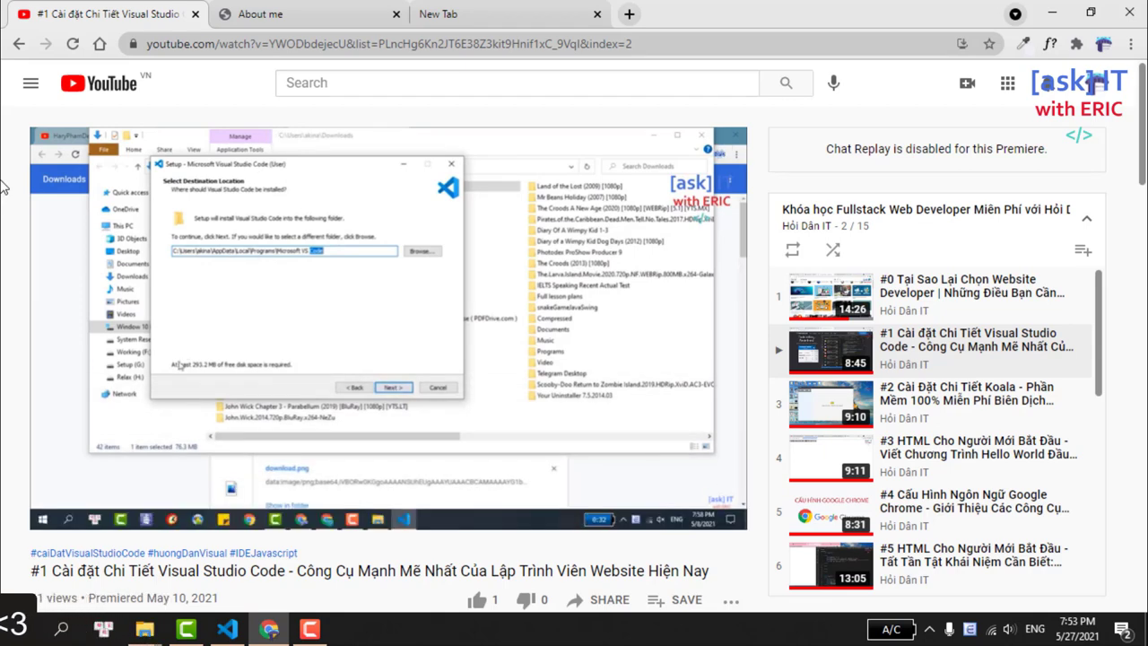
click(453, 11)
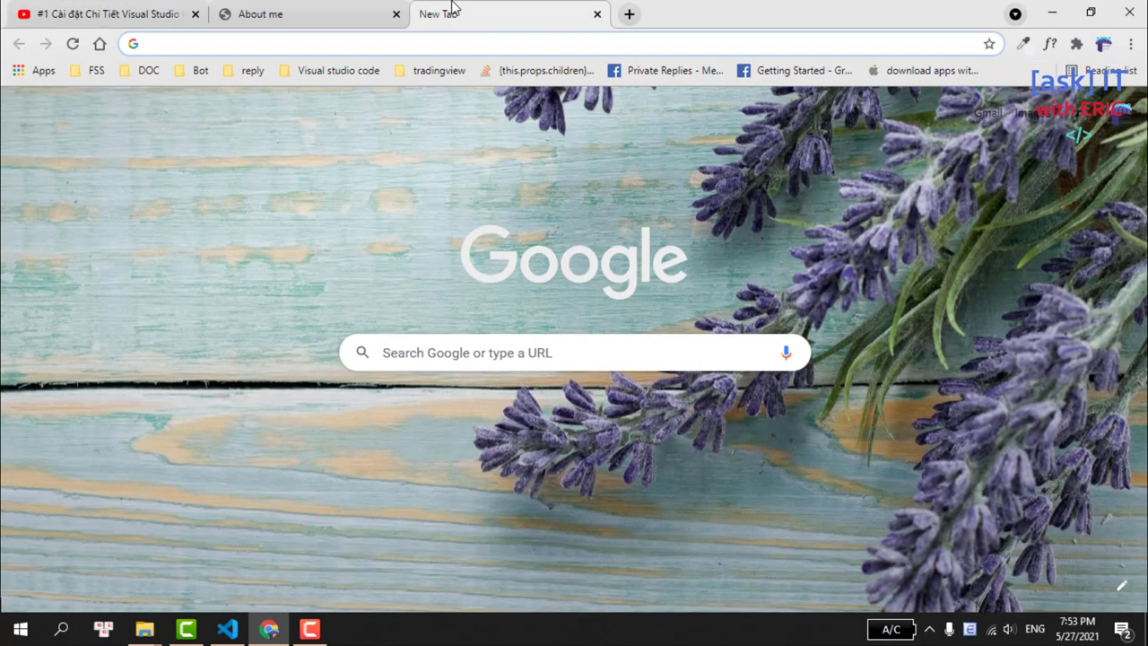
Search Google for 'download xampp' and select the query in the search box.
text(download )
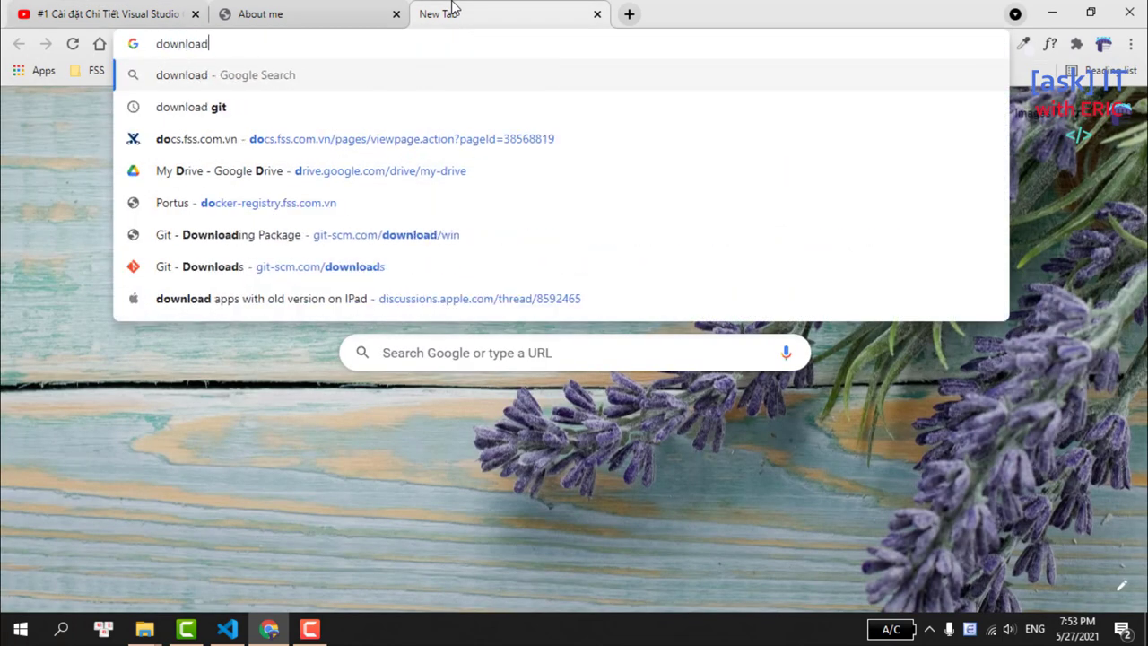
text(xamp)
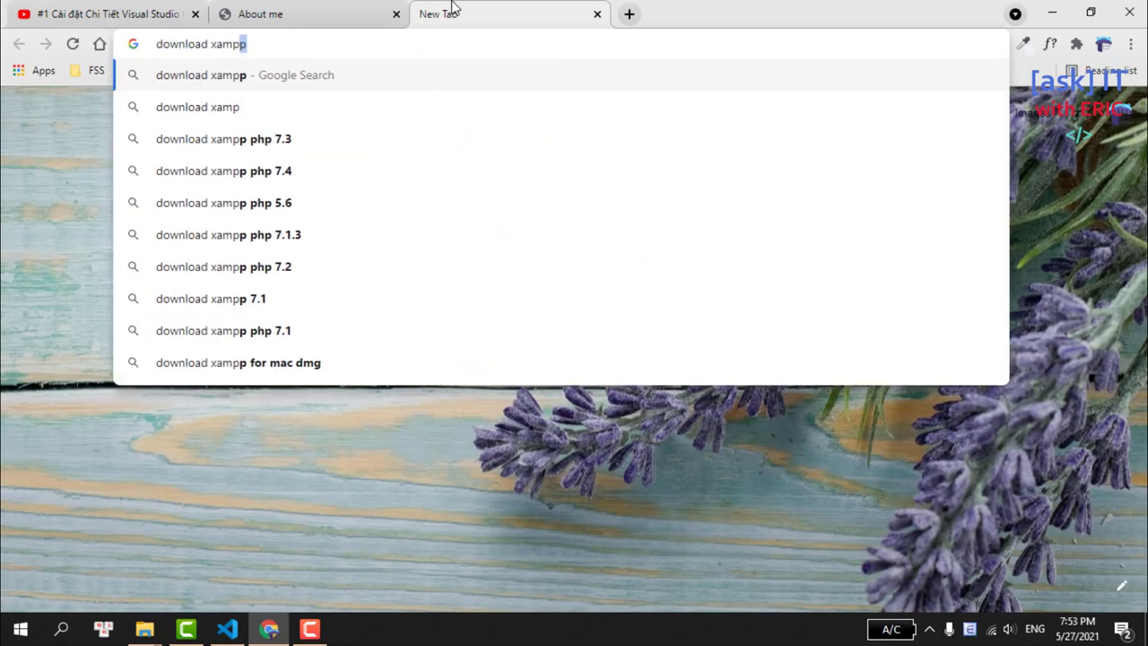
text(p)
key(Return)
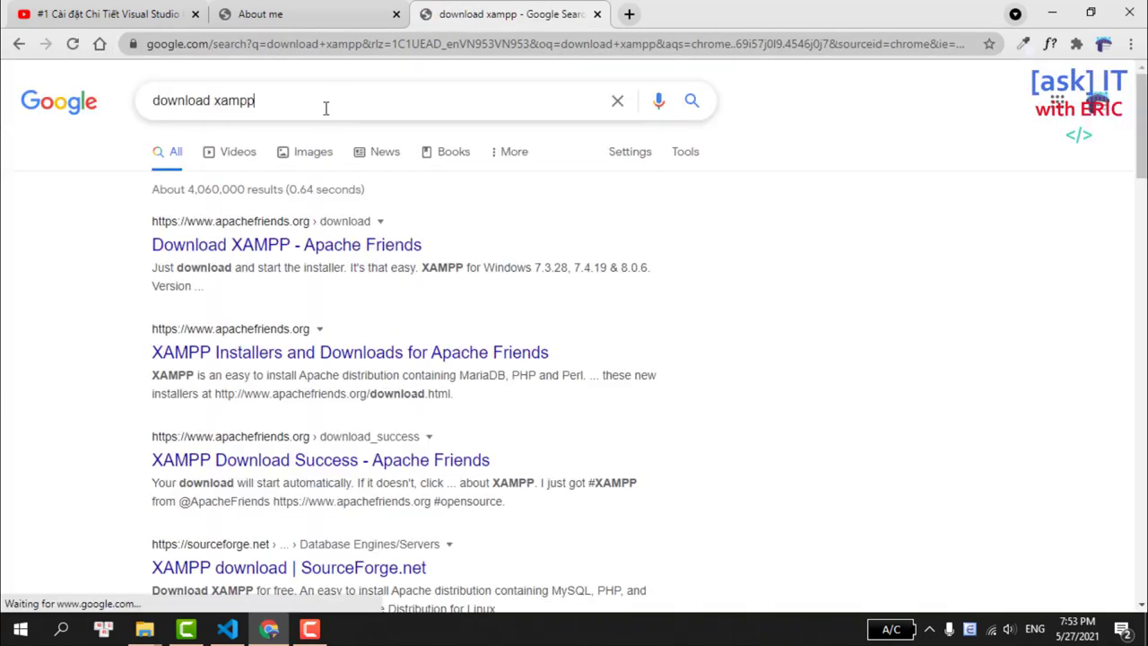
drag(326, 107, 157, 92)
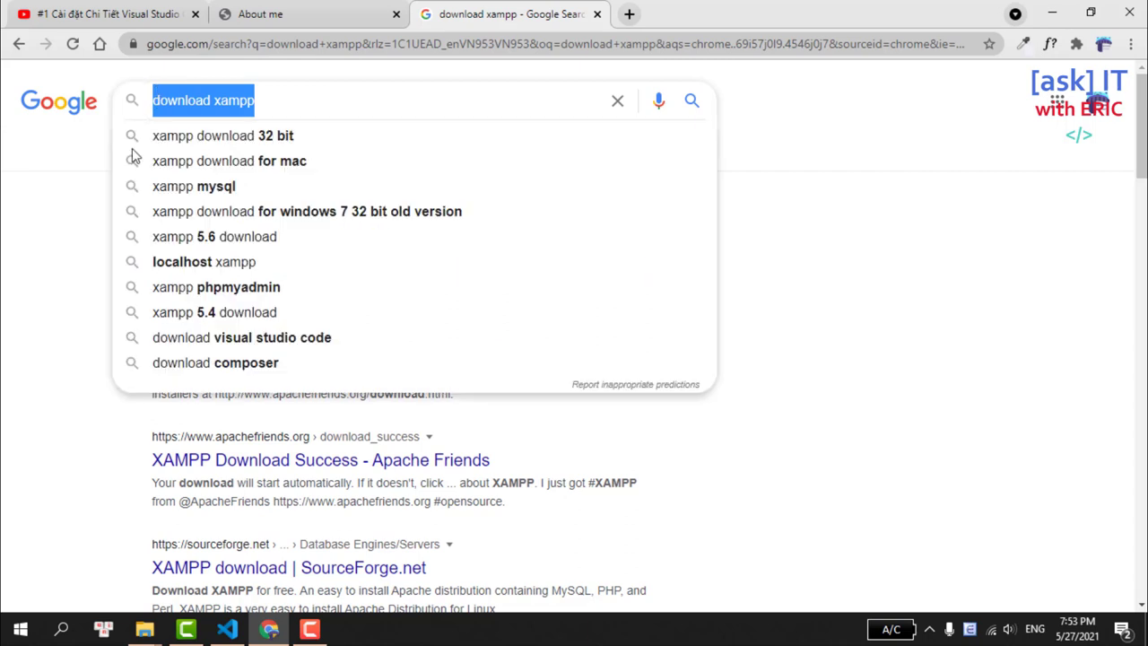
click(44, 248)
mouse_move(269, 109)
mouse_down()
mouse_move(164, 94)
mouse_move(149, 108)
mouse_up()
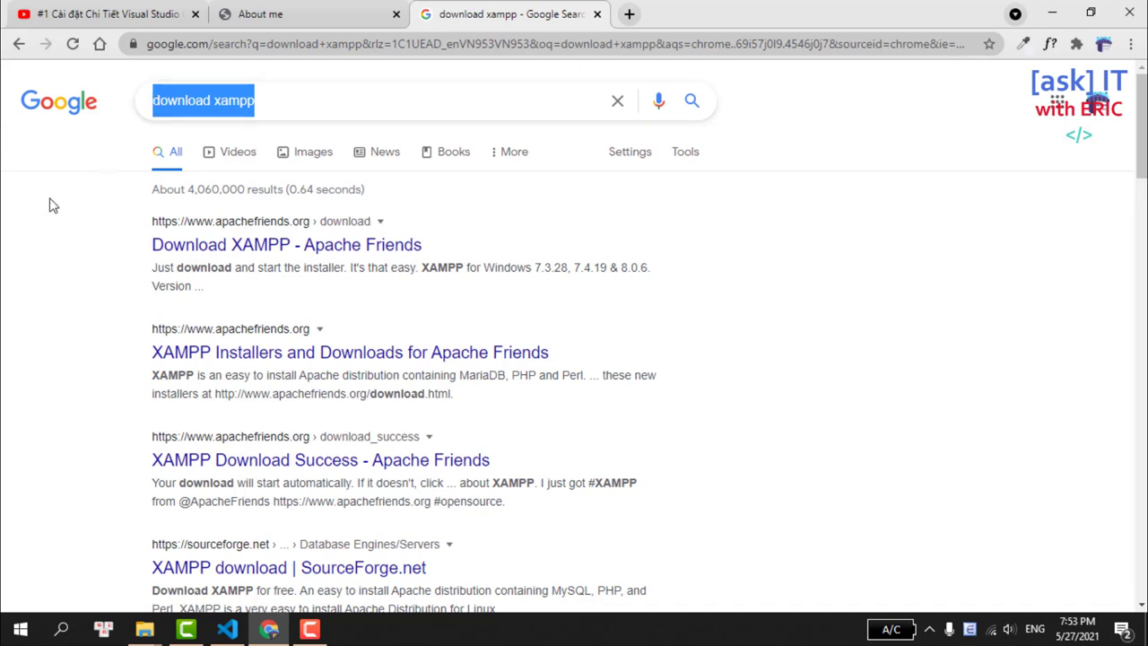
Search Google for 'mysql workbench' in another new tab and select the query.
click(628, 13)
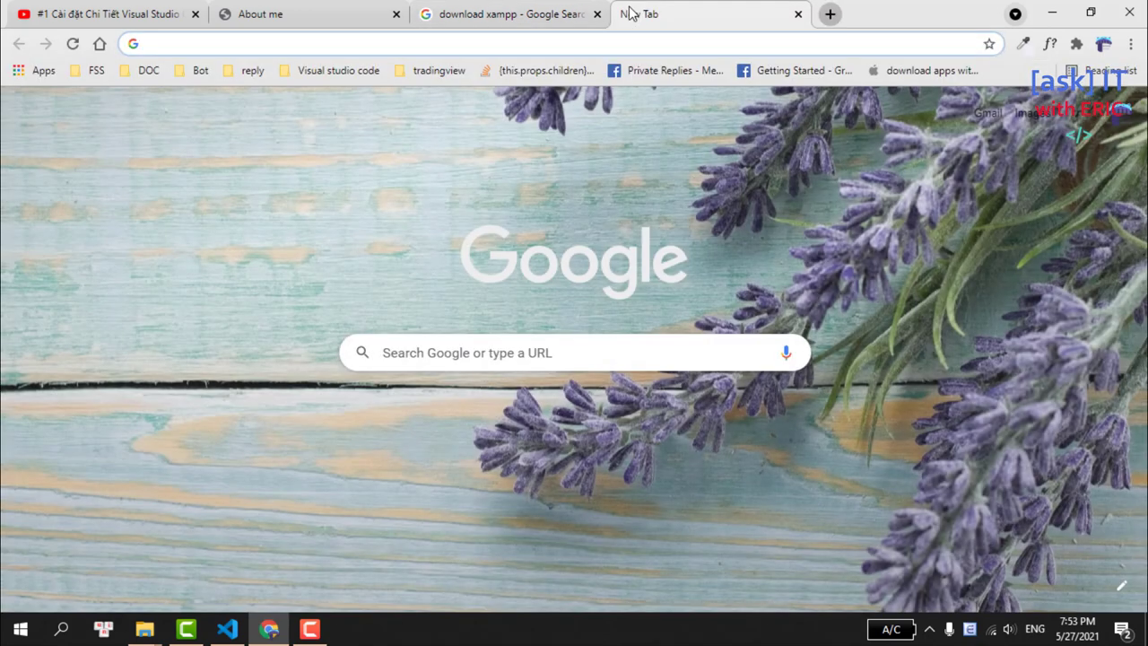
text(me)
key(BackSpace)
text(y)
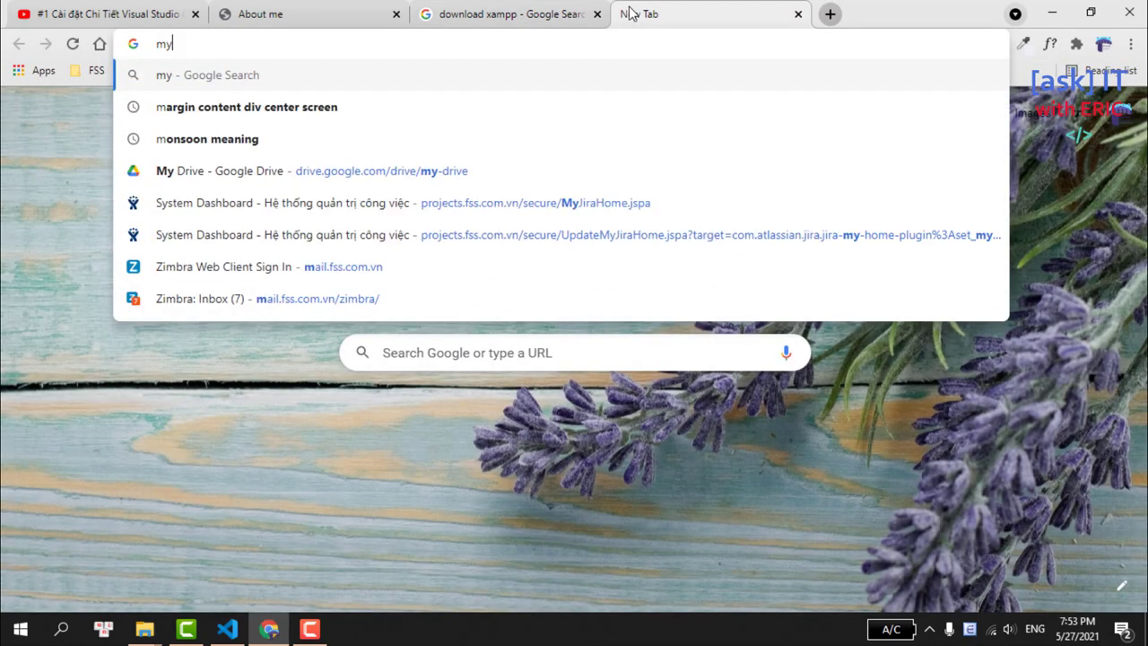
text( sql)
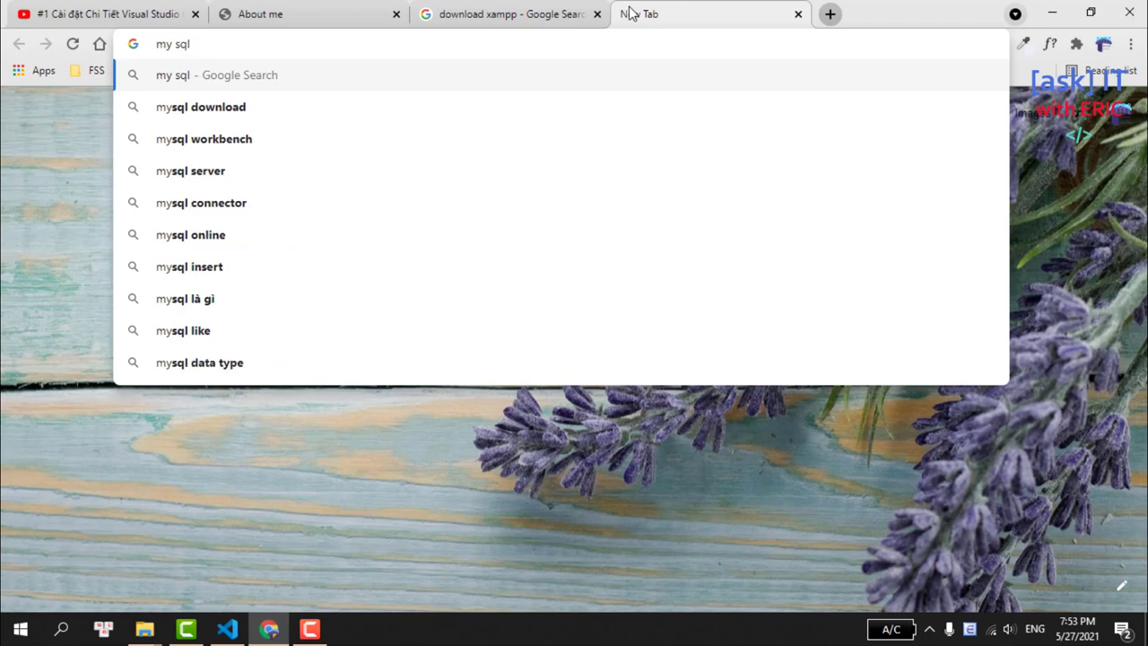
text( work)
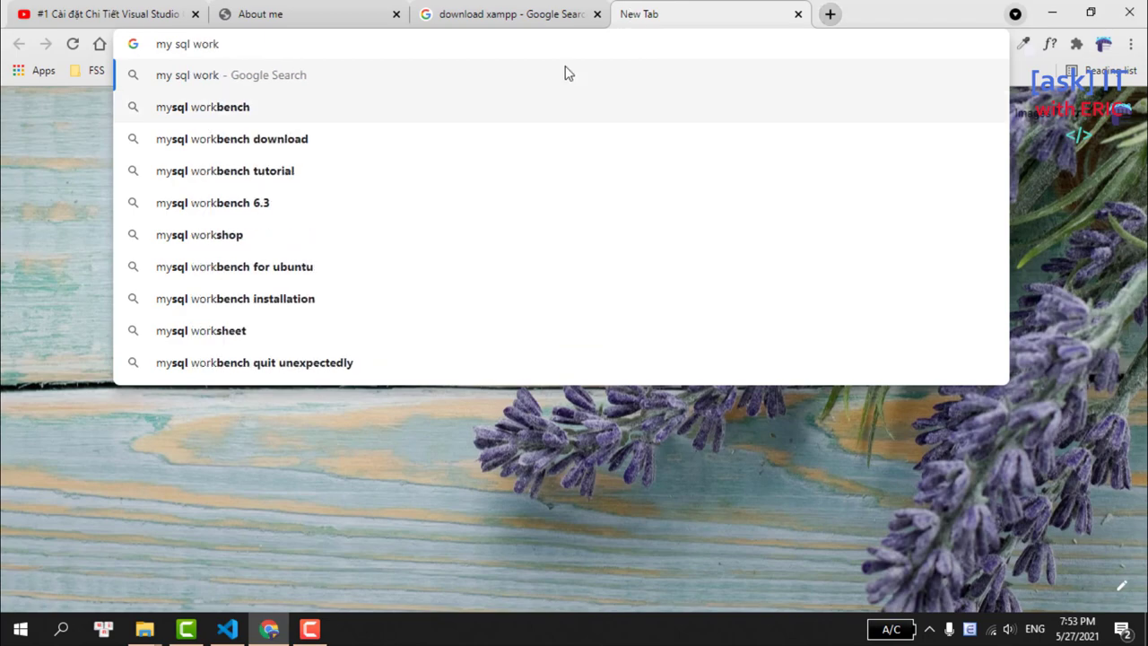
key(Down)
key(Return)
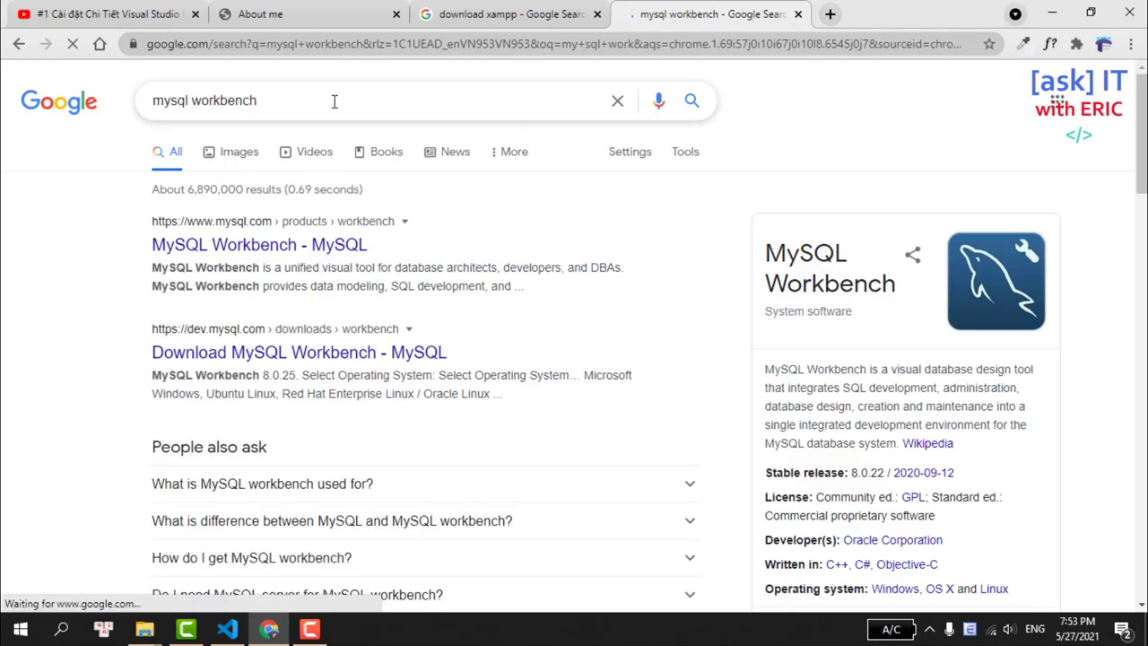
drag(334, 101, 157, 104)
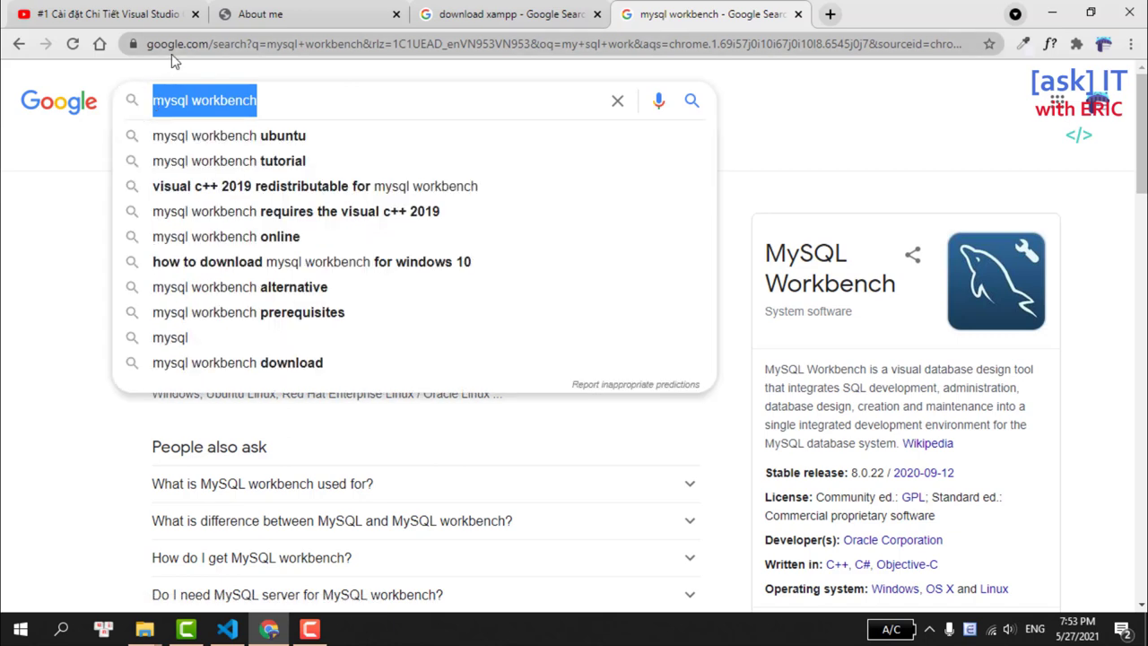
click(176, 103)
Compare the download xampp and mysql workbench tabs, selecting each search query.
click(461, 11)
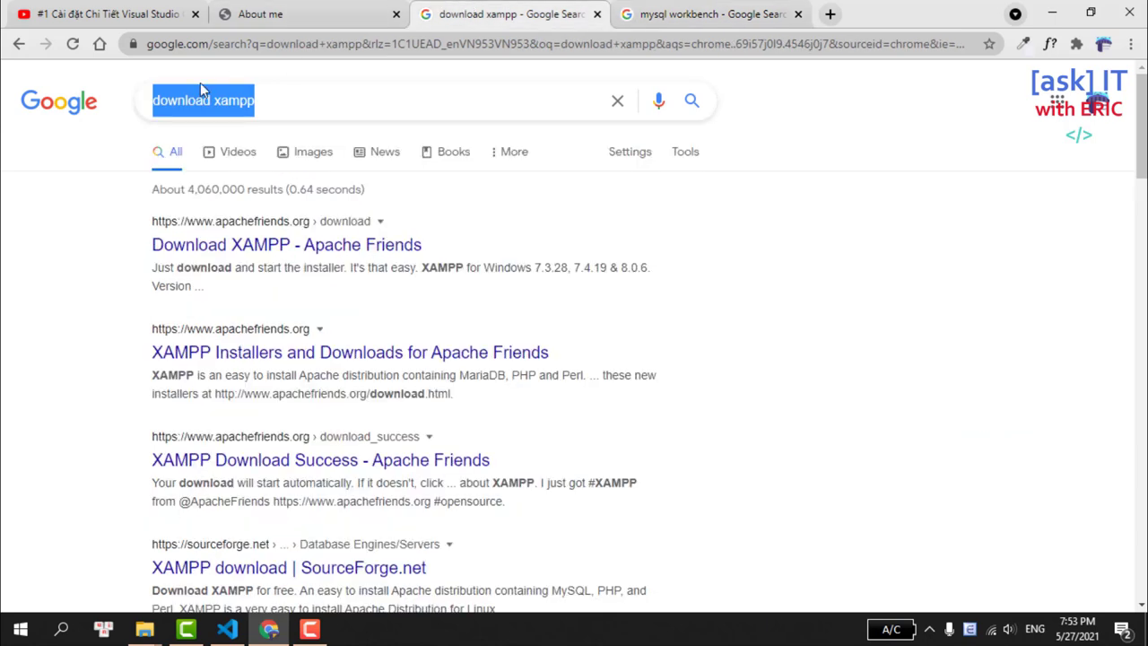
click(646, 9)
drag(271, 100, 158, 98)
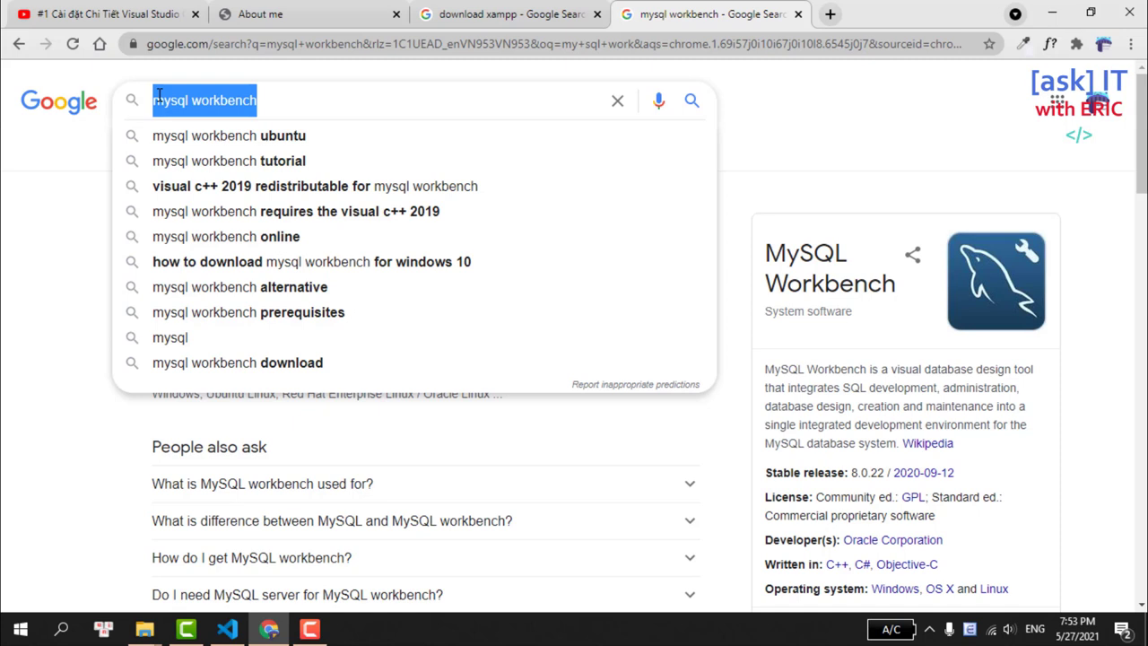
click(274, 101)
drag(274, 102, 144, 92)
click(529, 11)
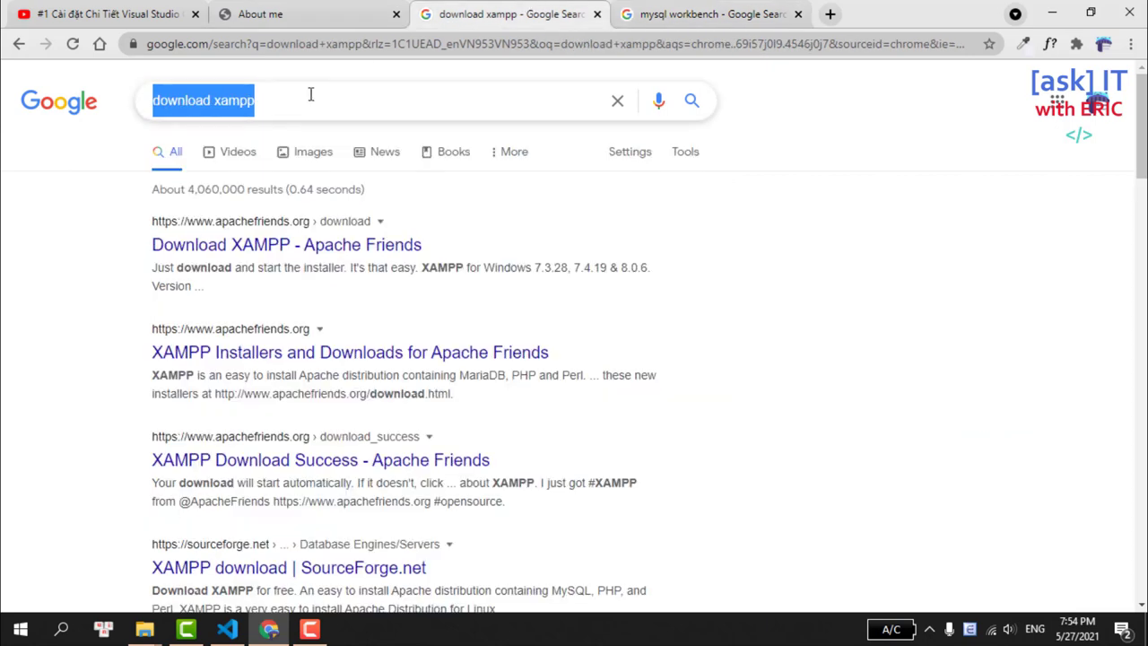
click(265, 100)
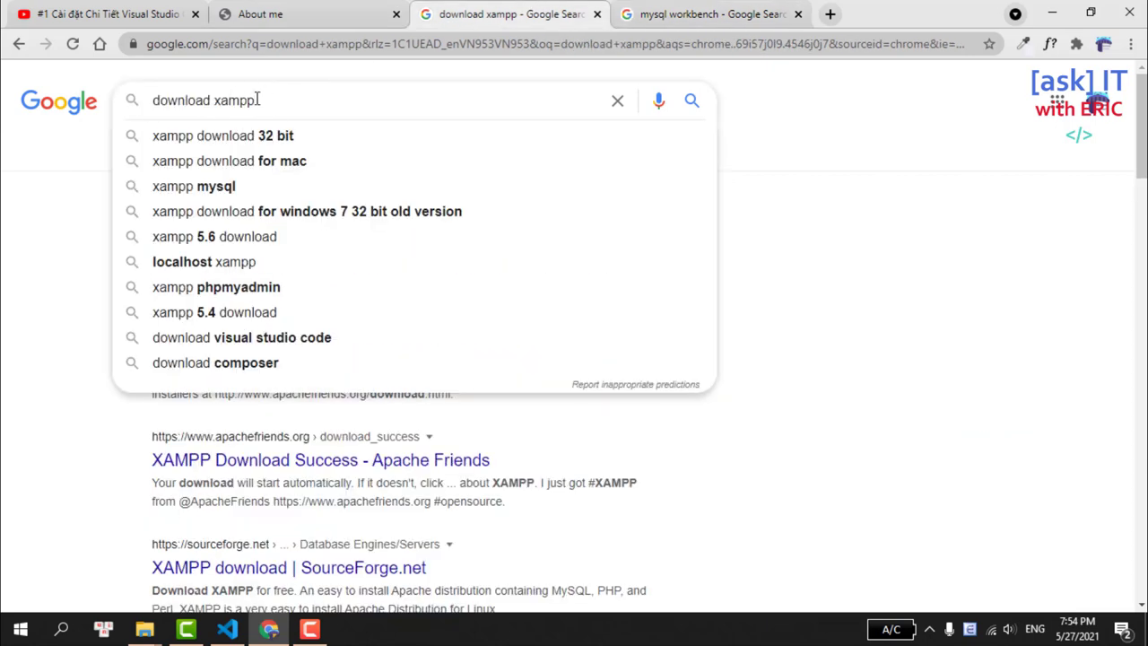
click(85, 215)
click(624, 11)
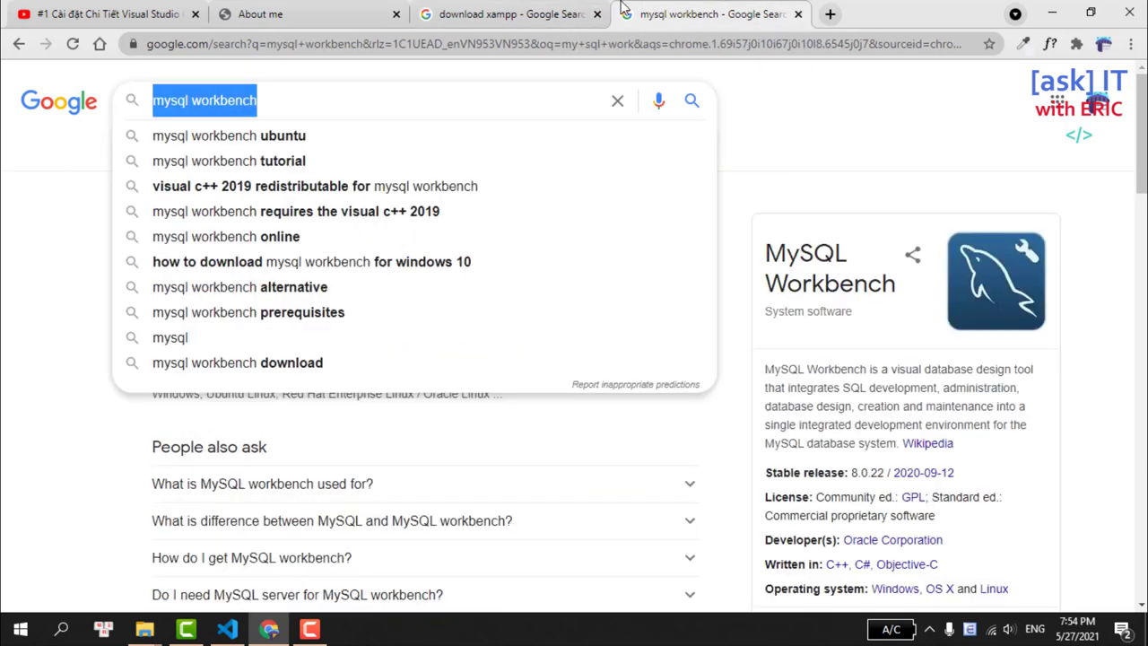
Rerun the 'download xampp' search and scroll through its results.
click(507, 14)
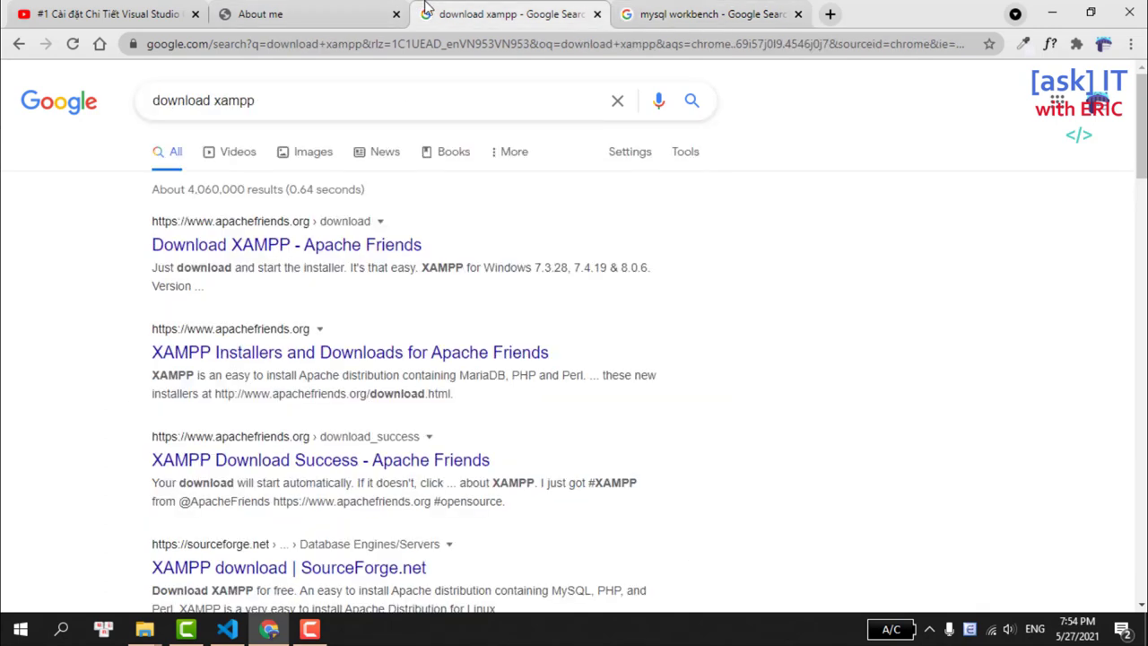
click(300, 93)
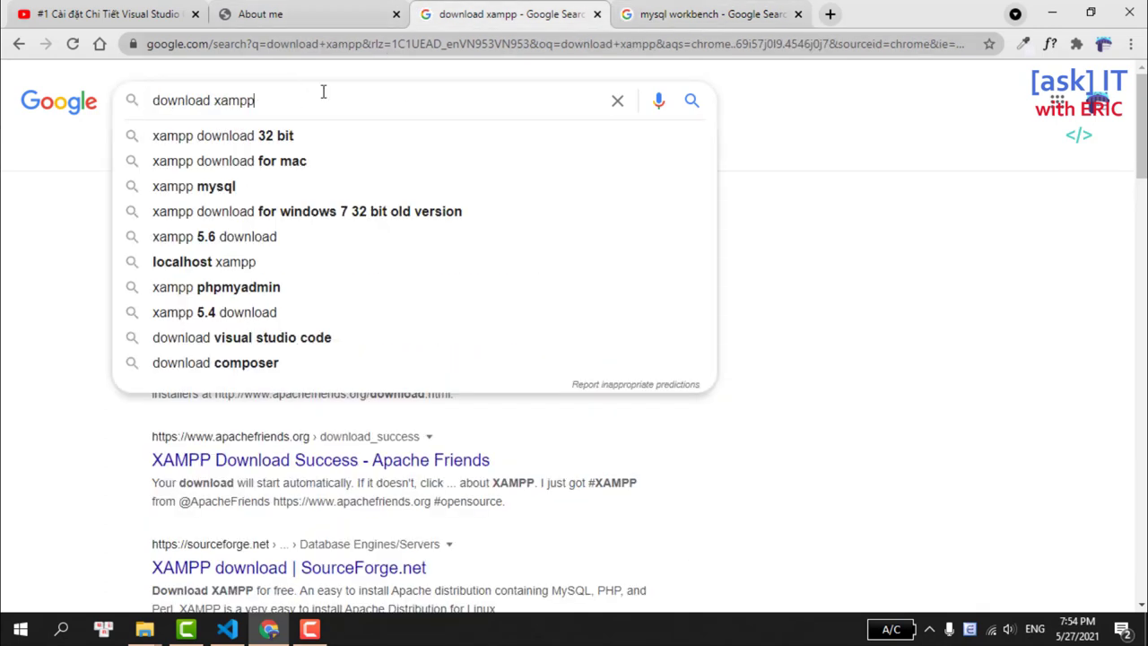
drag(287, 100, 151, 102)
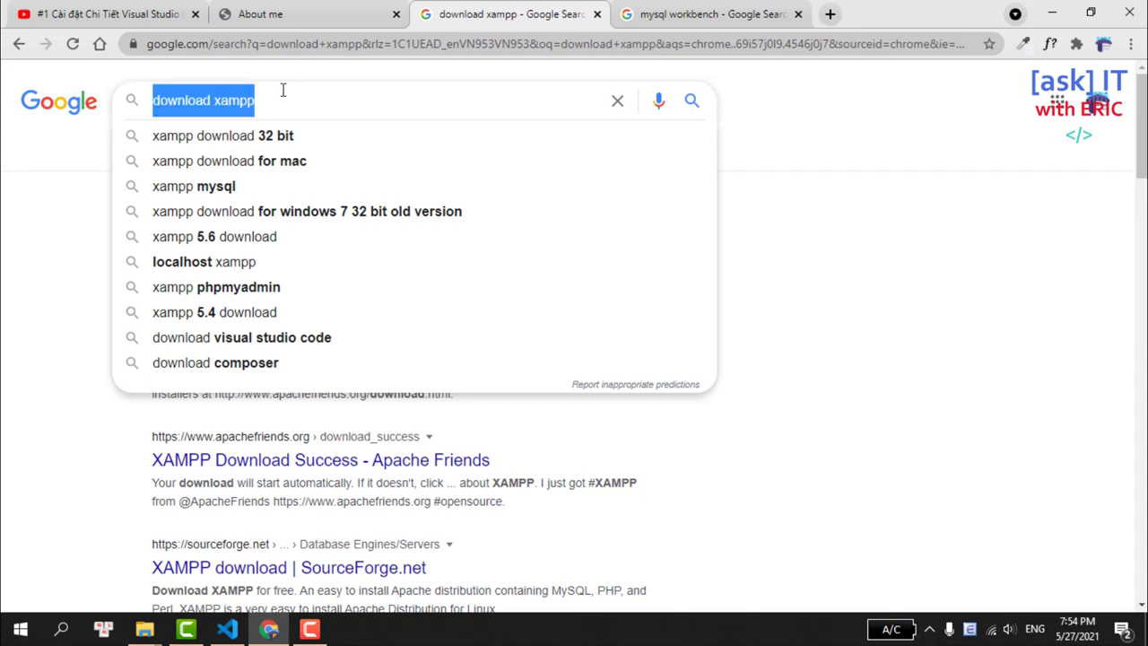
click(2, 298)
click(344, 105)
key(Return)
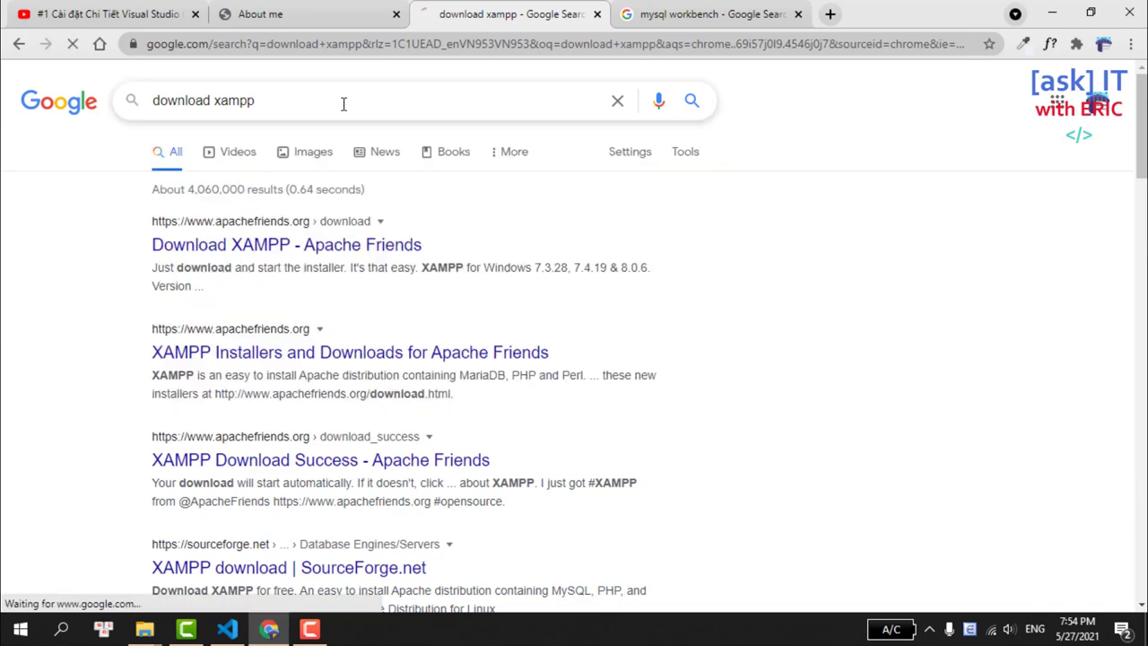
scroll(89, 200, down, 1)
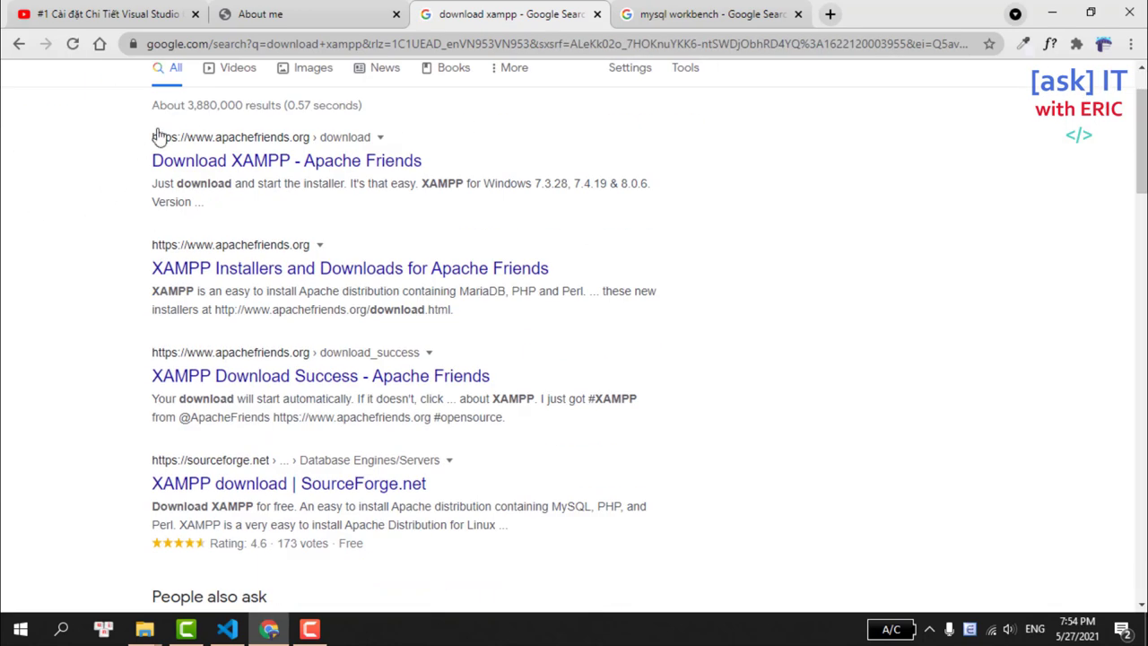
Go to the Download XAMPP - Apache Friends result and scroll through the Windows, Linux and OS X sections.
click(231, 154)
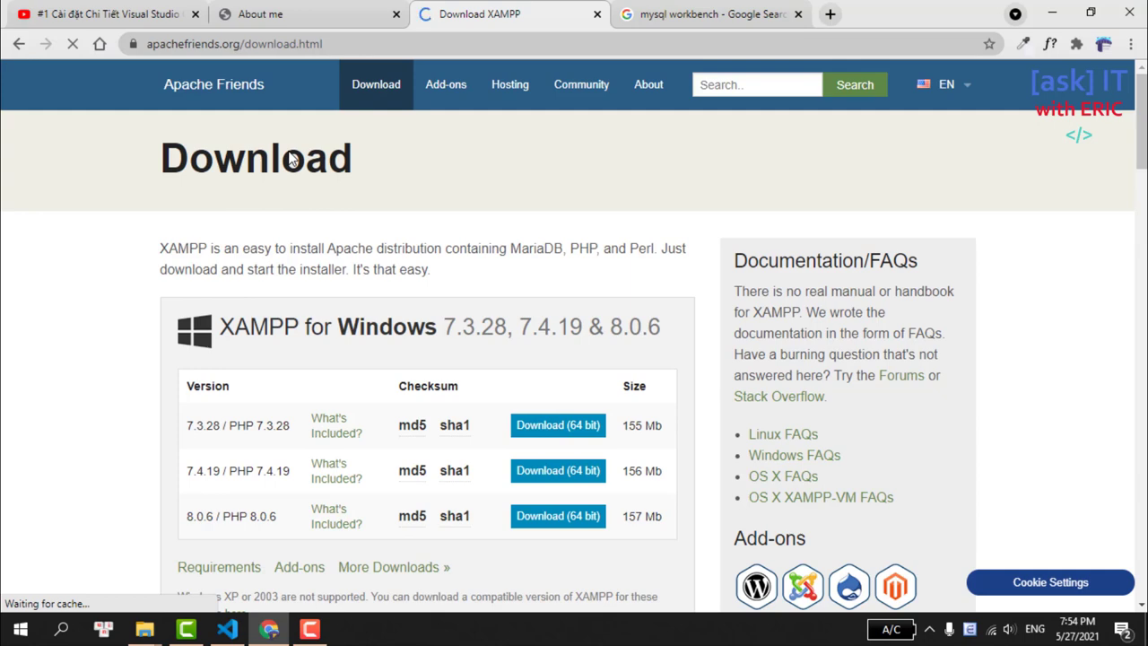
scroll(290, 144, down, 2)
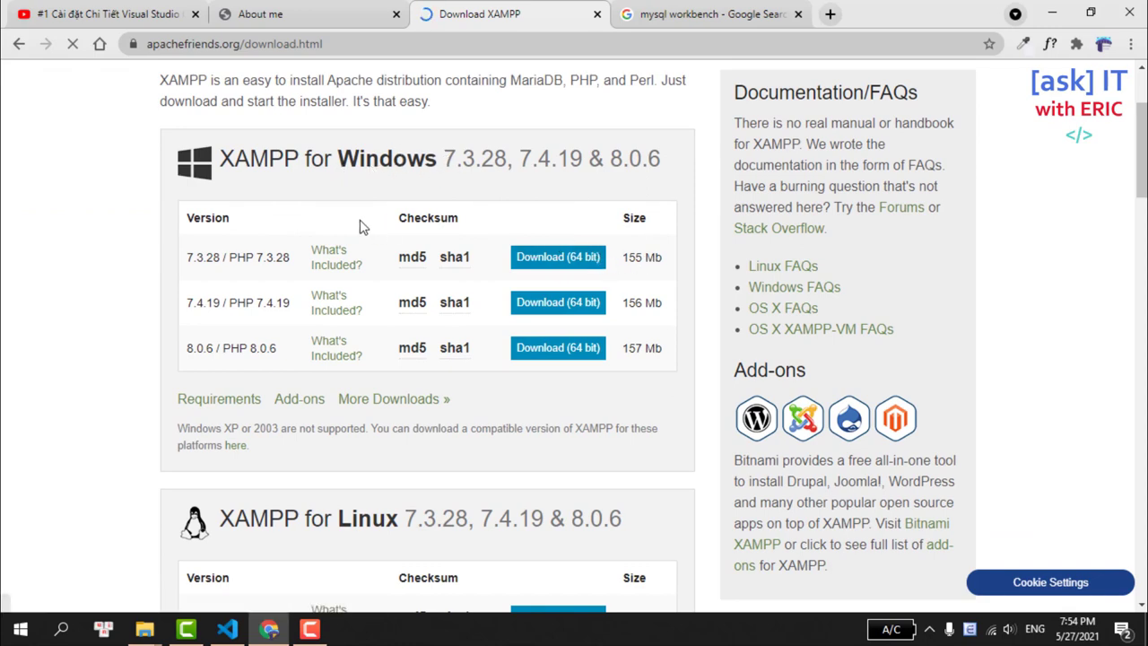
scroll(359, 191, down, 1)
scroll(359, 191, down, 3)
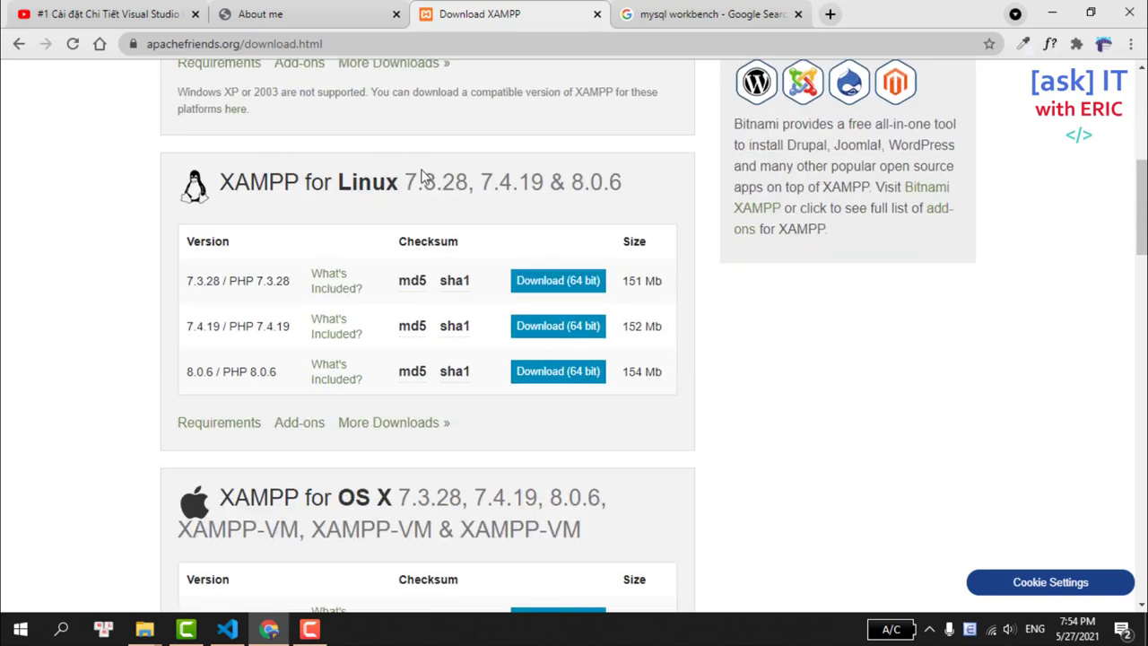
scroll(417, 215, down, 1)
scroll(386, 185, down, 3)
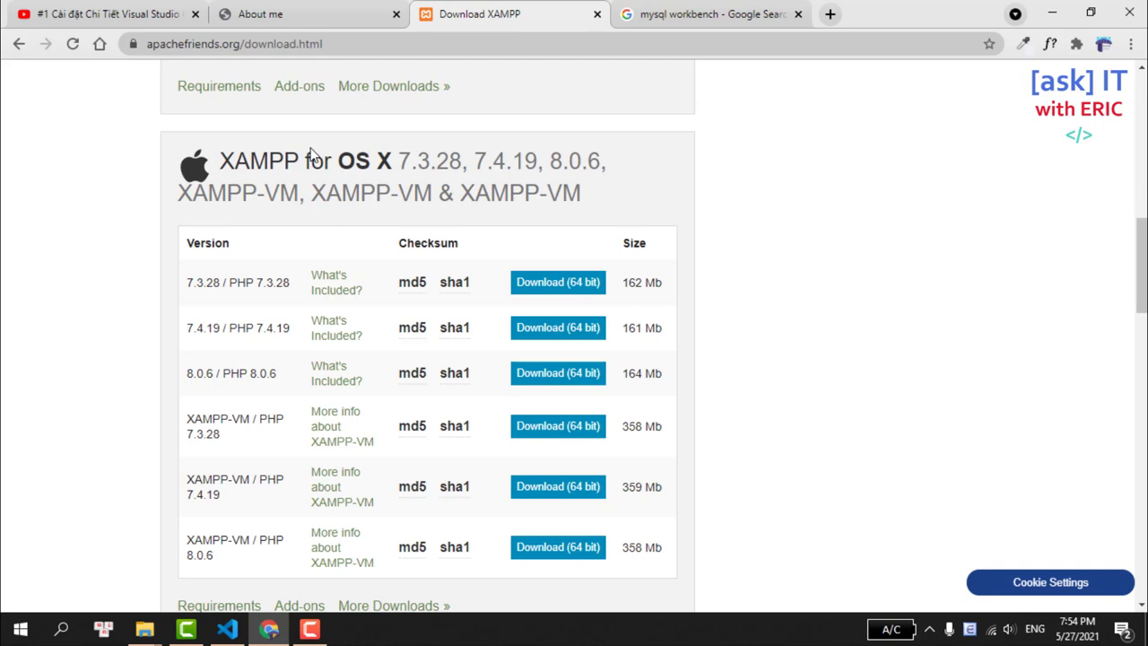
scroll(361, 173, up, 3)
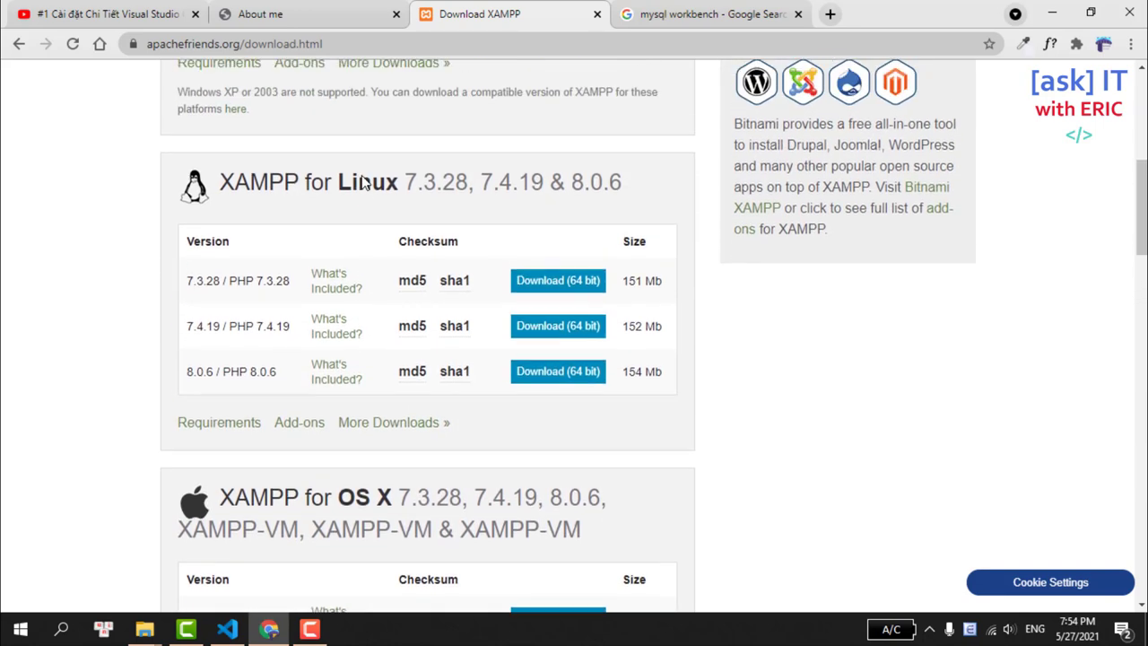
scroll(362, 179, up, 2)
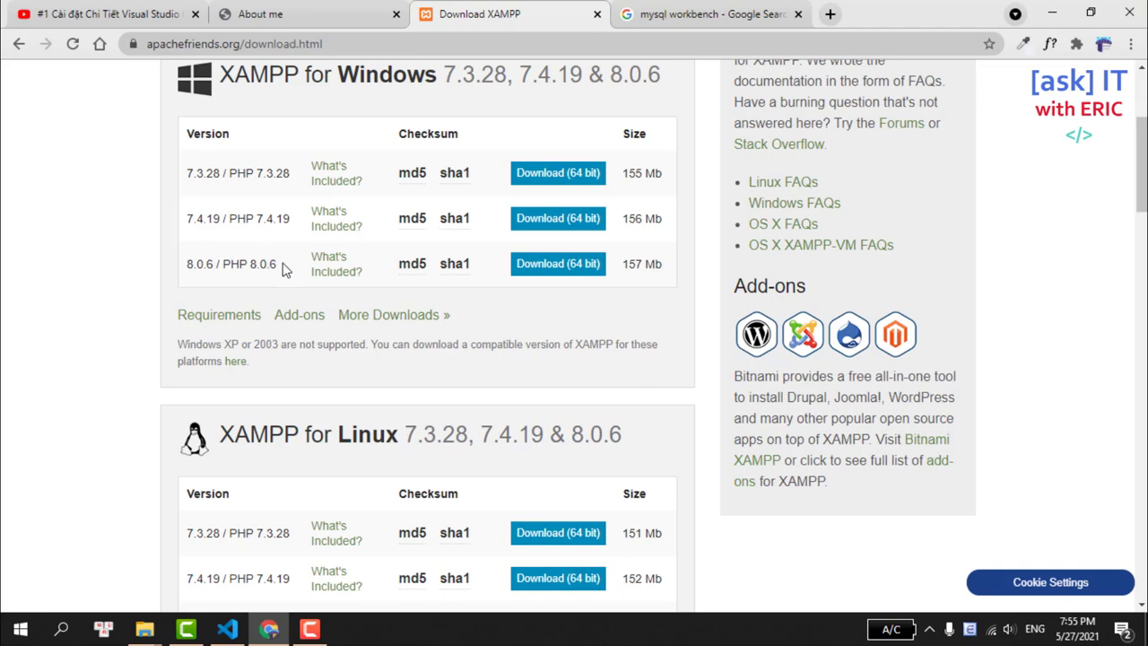
Highlight the Windows installer versions down to 8.0.6 / PHP 8.0.6.
drag(279, 267, 190, 278)
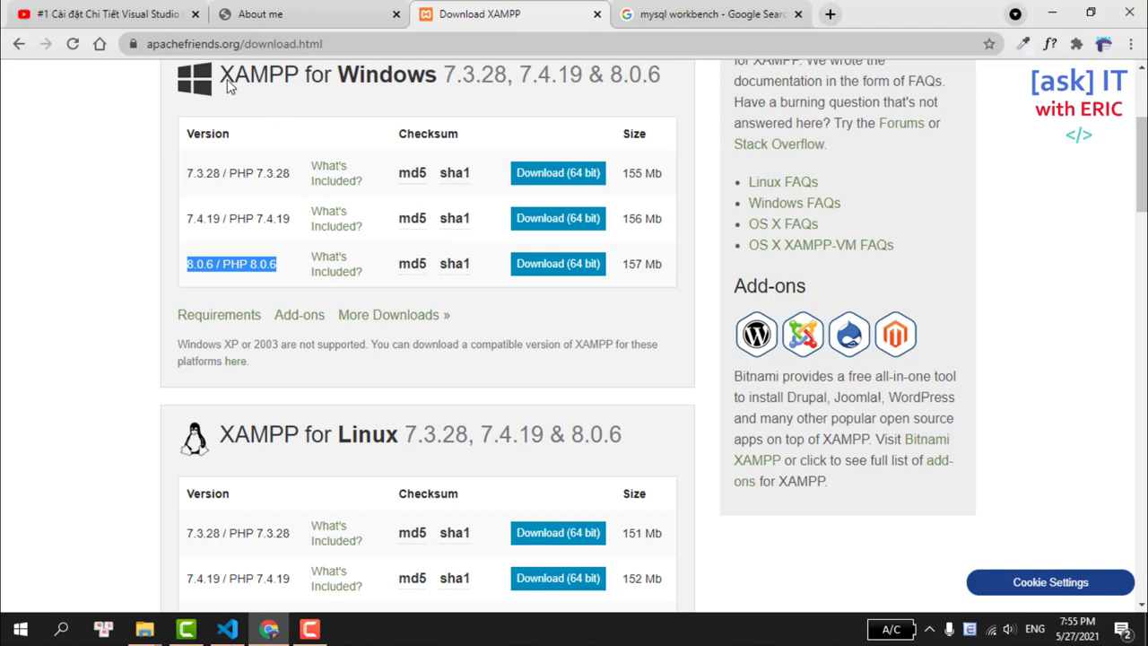
click(77, 232)
scroll(77, 232, up, 1)
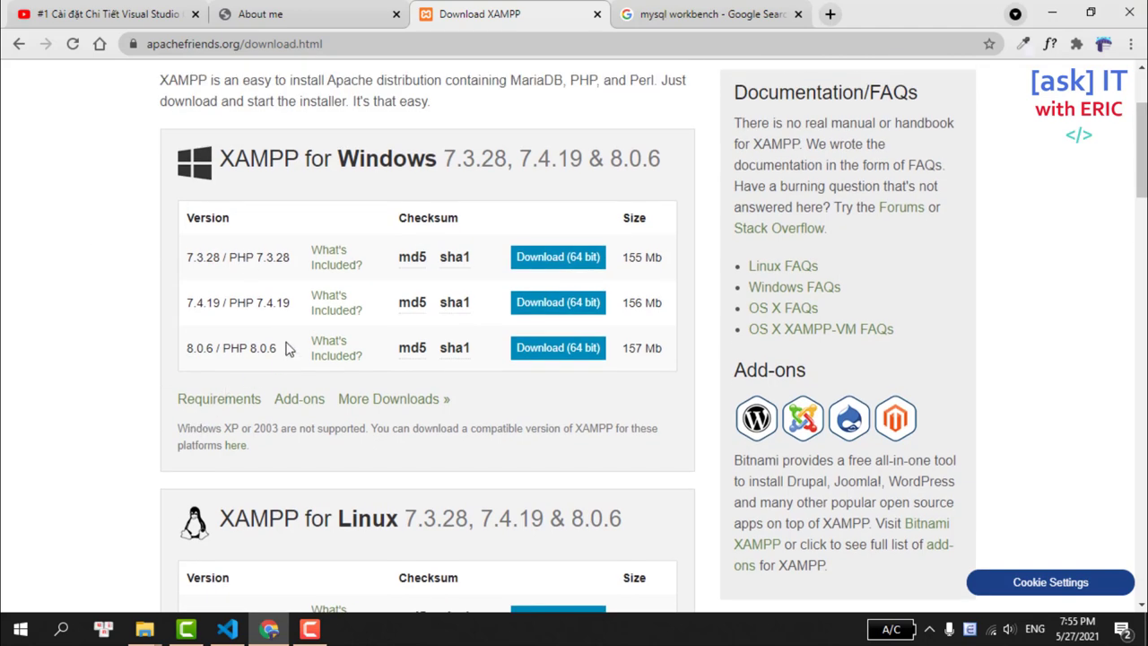
mouse_move(289, 348)
mouse_down()
mouse_move(171, 350)
mouse_move(185, 349)
mouse_up()
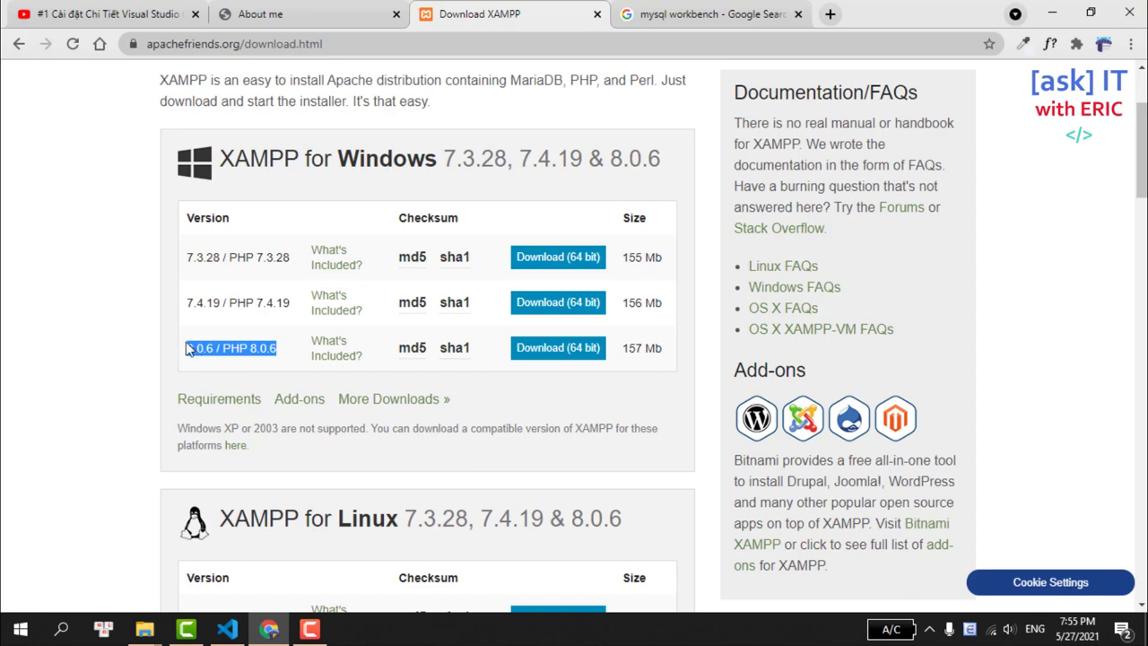
click(115, 325)
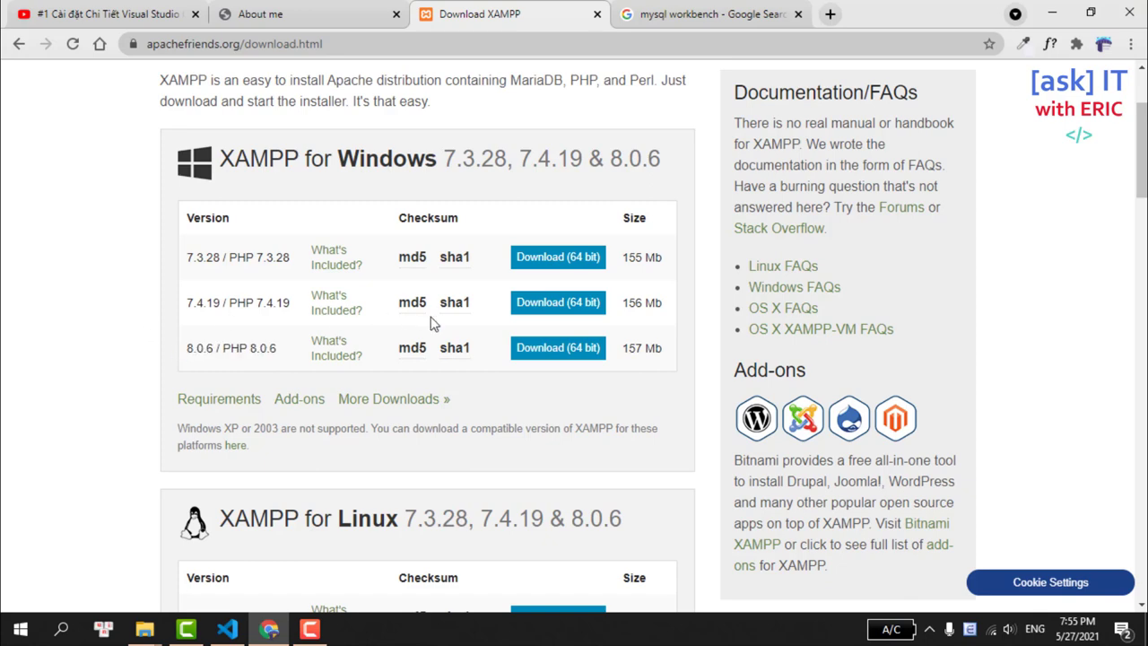
Download the 64-bit XAMPP 8.0.6 Windows installer and return to the Download XAMPP tab.
click(558, 347)
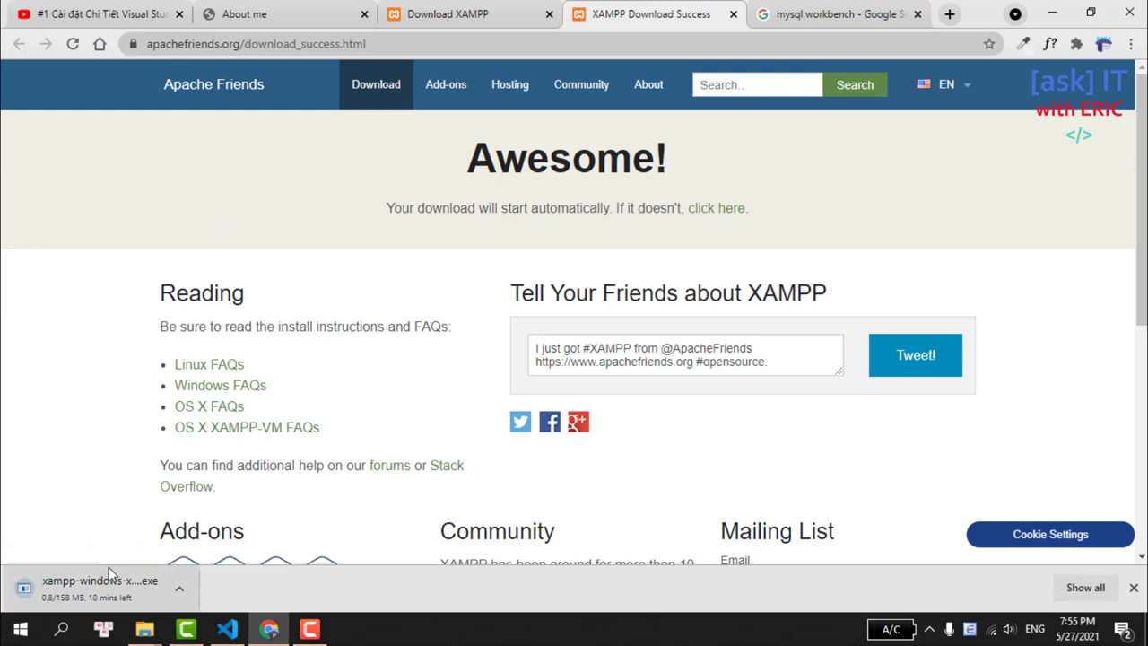
scroll(299, 218, down, 1)
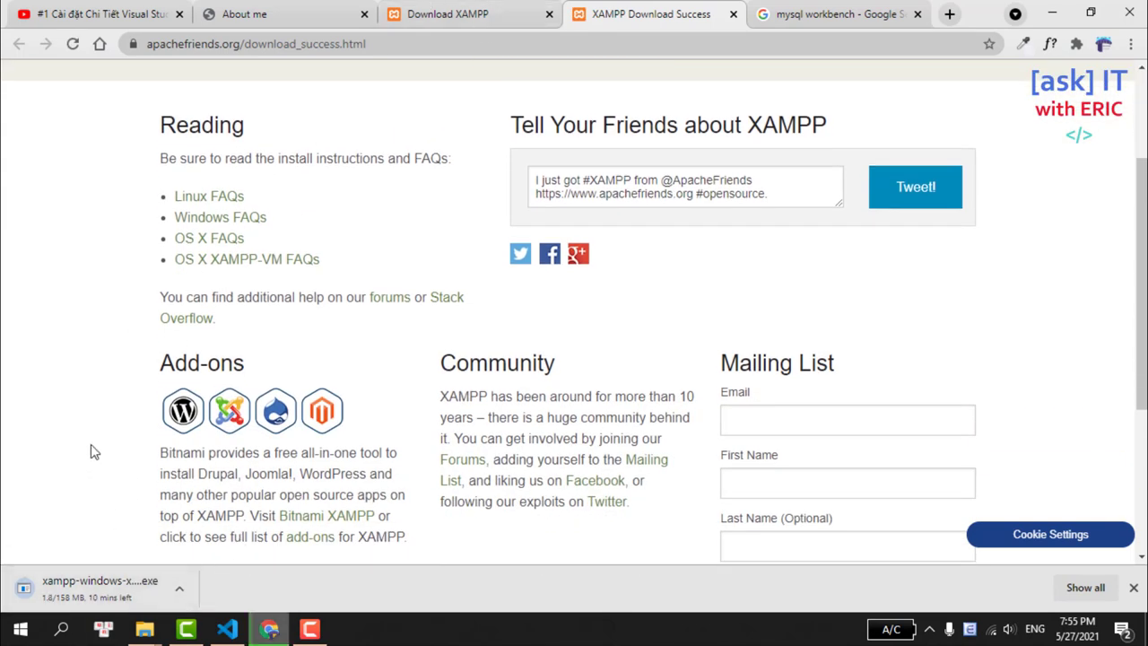
click(437, 5)
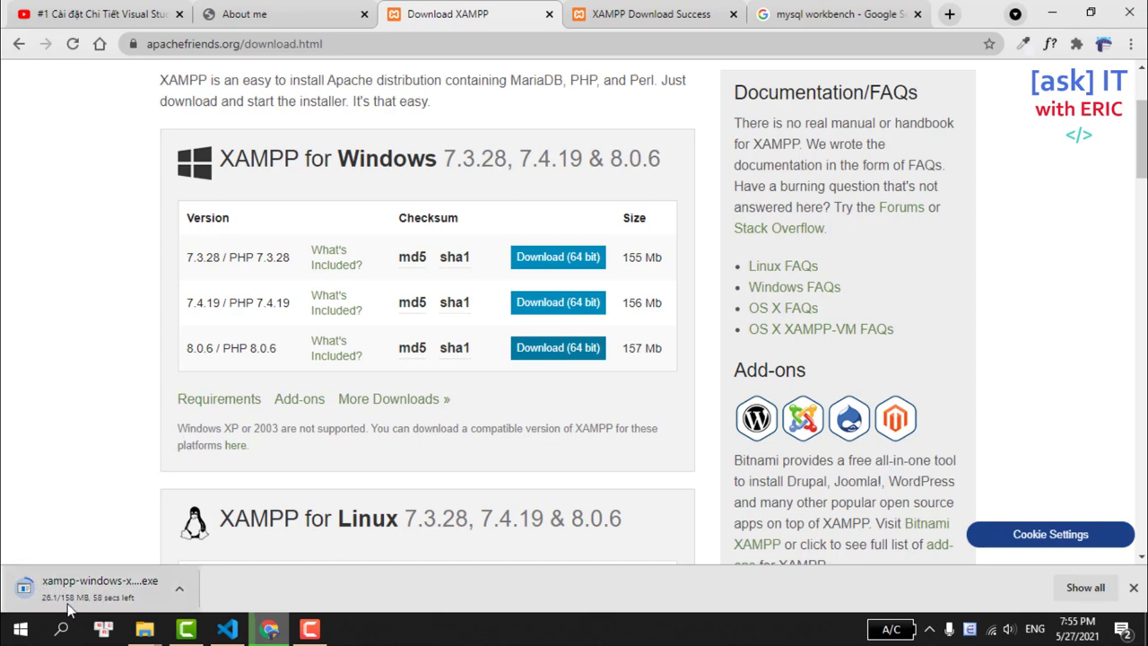
From the mysql workbench tab, search Google for 'npm sequelize' and go to the sequelize - npm result.
click(829, 15)
click(653, 44)
text(xa)
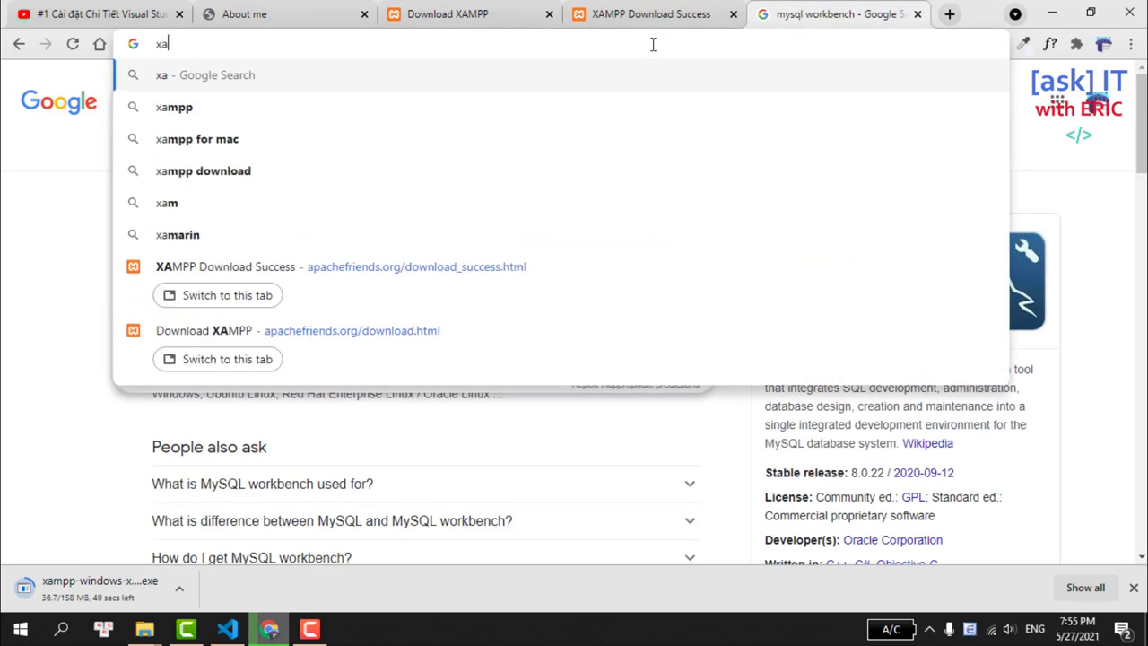
key(BackSpace)
key(BackSpace)
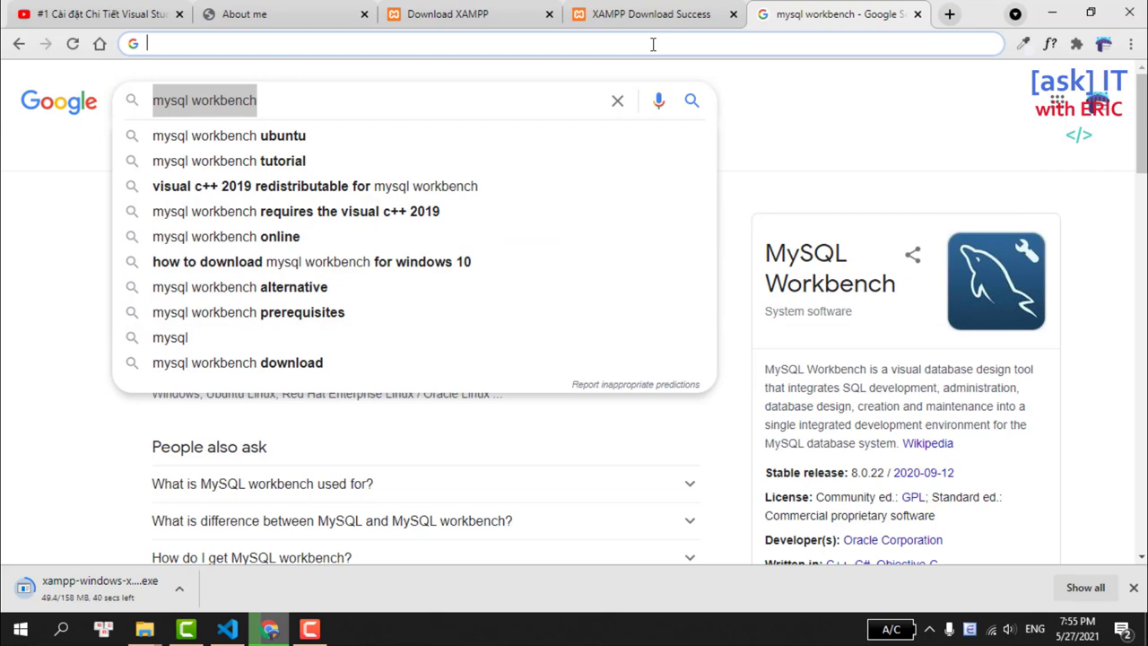
text(npm)
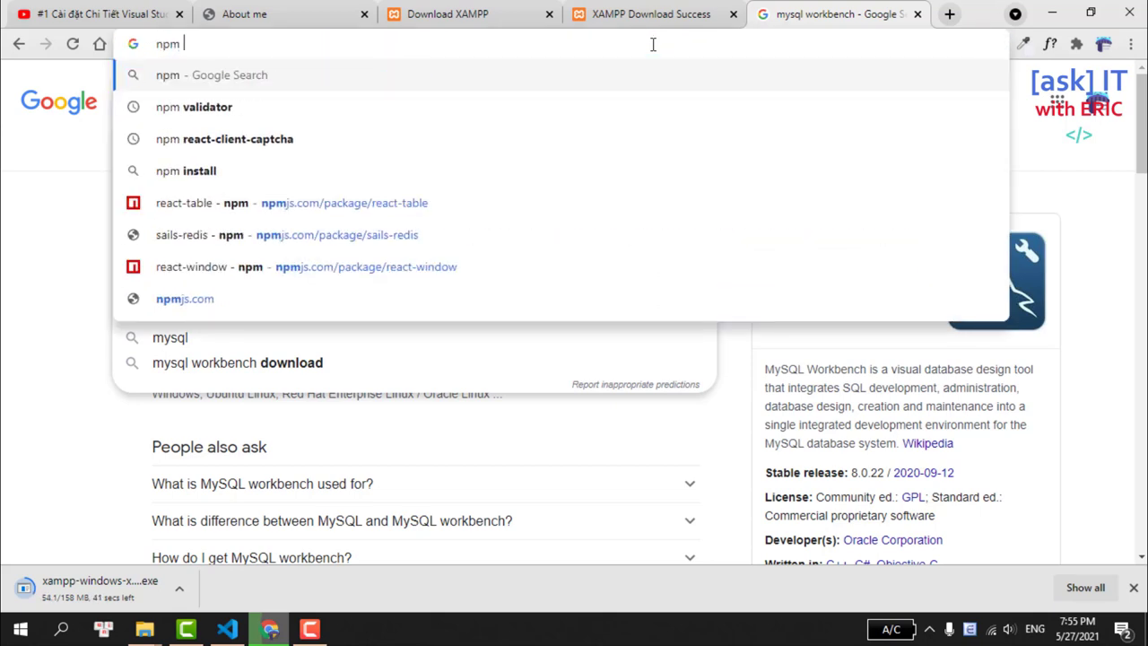
text( sequ)
key(Return)
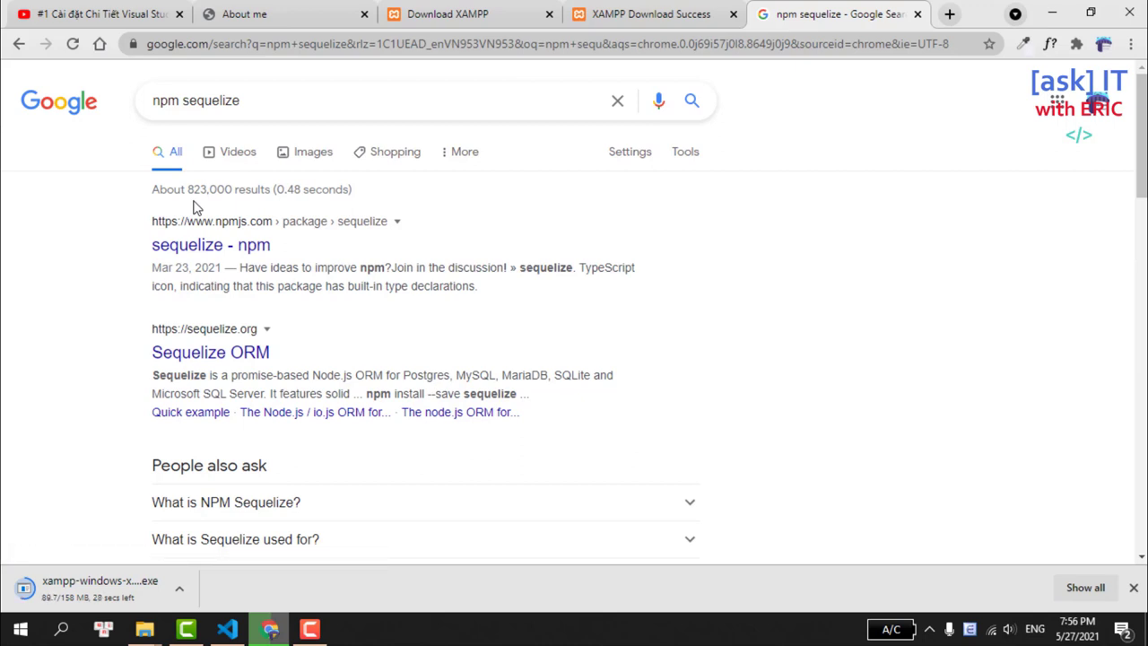
click(308, 109)
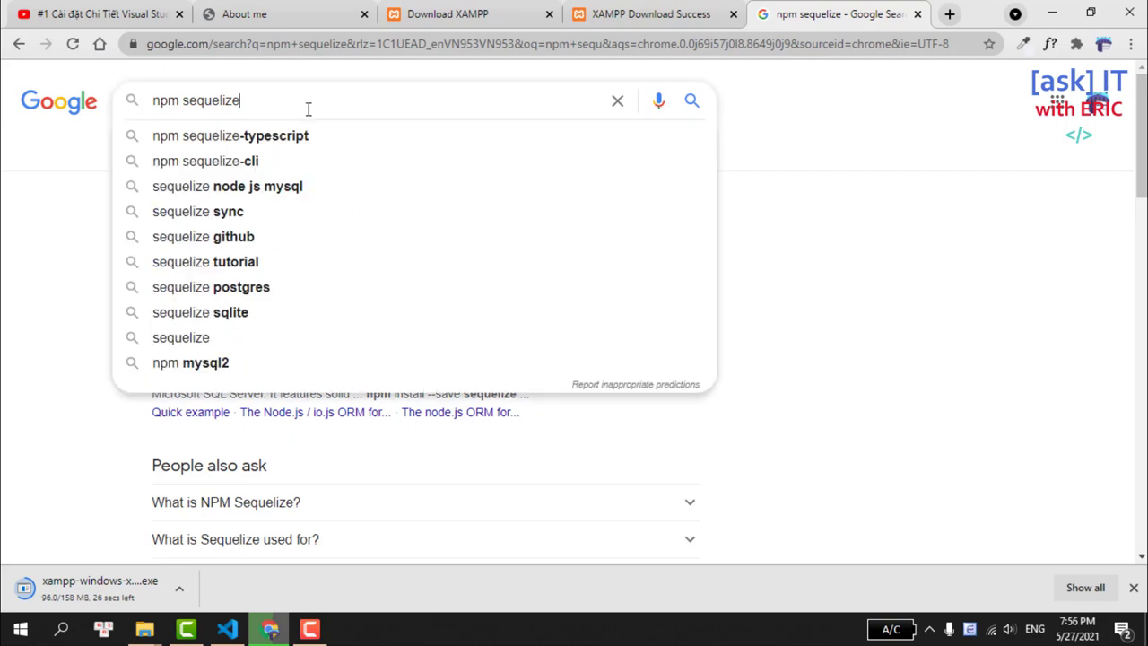
click(2, 313)
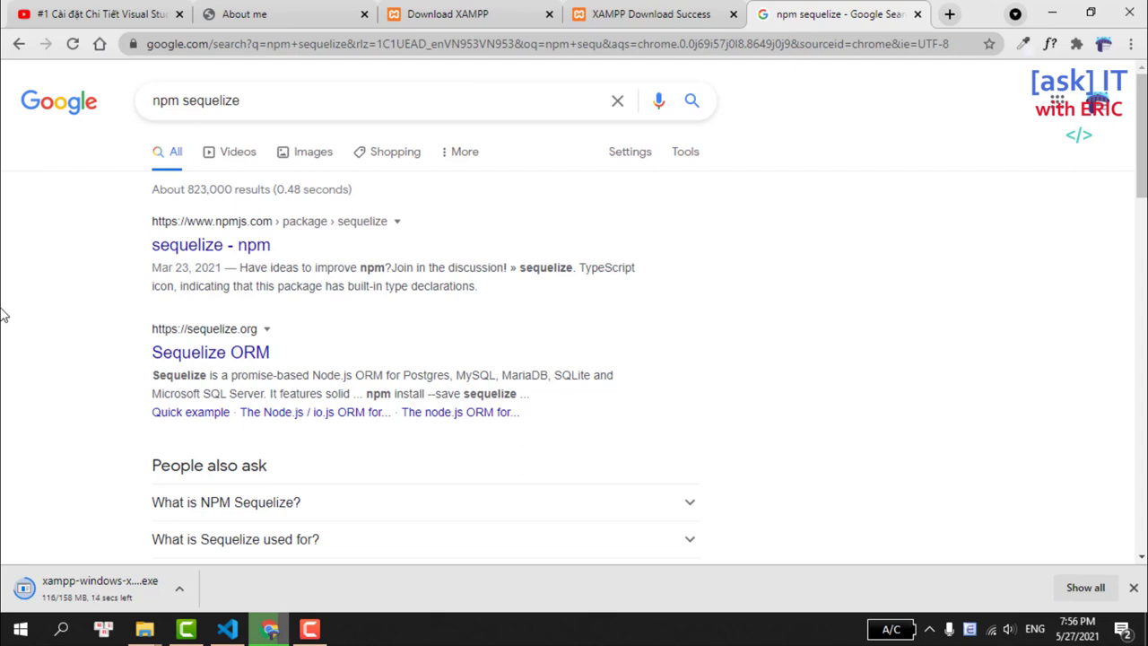
click(190, 247)
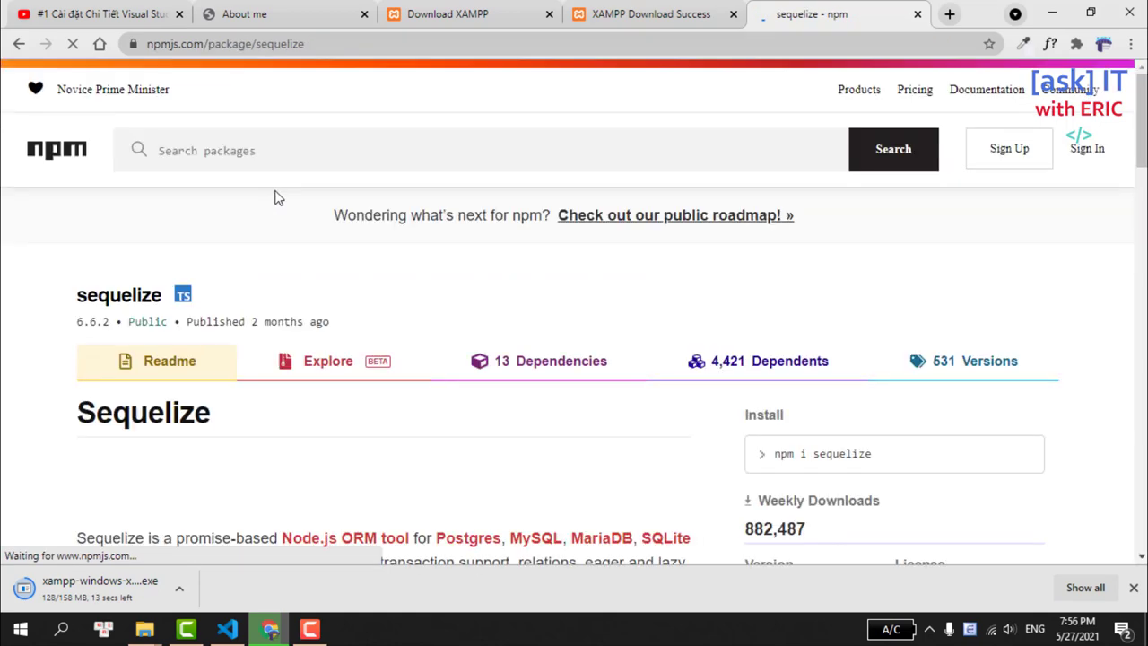
Scroll through the sequelize package page on npmjs.com.
scroll(828, 153, down, 2)
scroll(681, 166, down, 2)
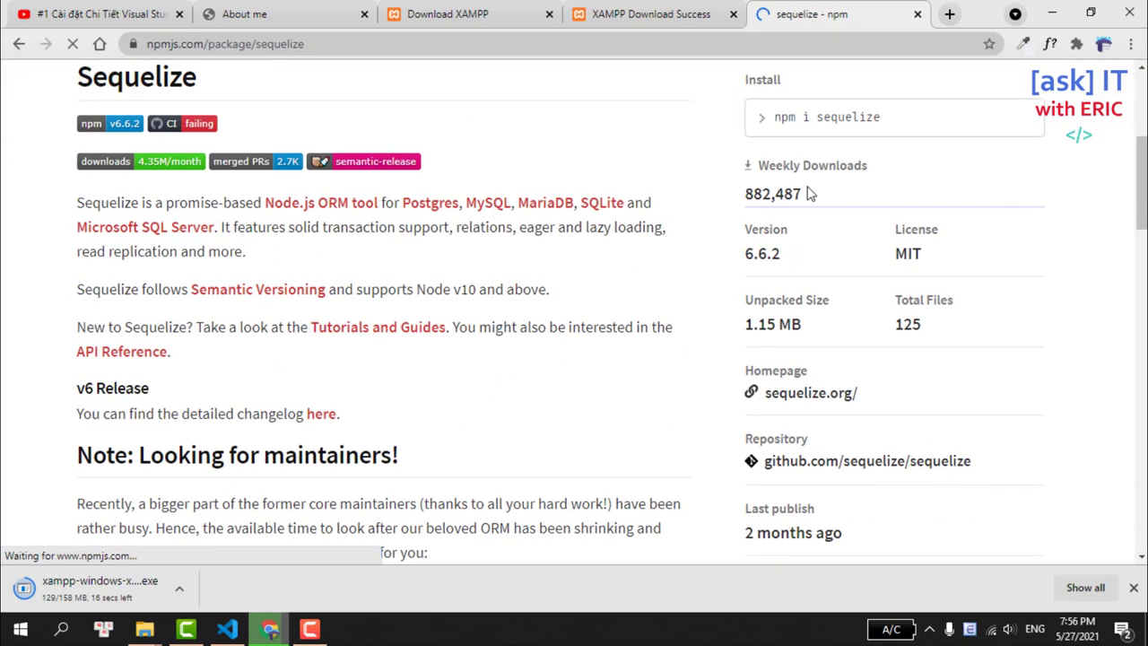
drag(805, 194, 734, 192)
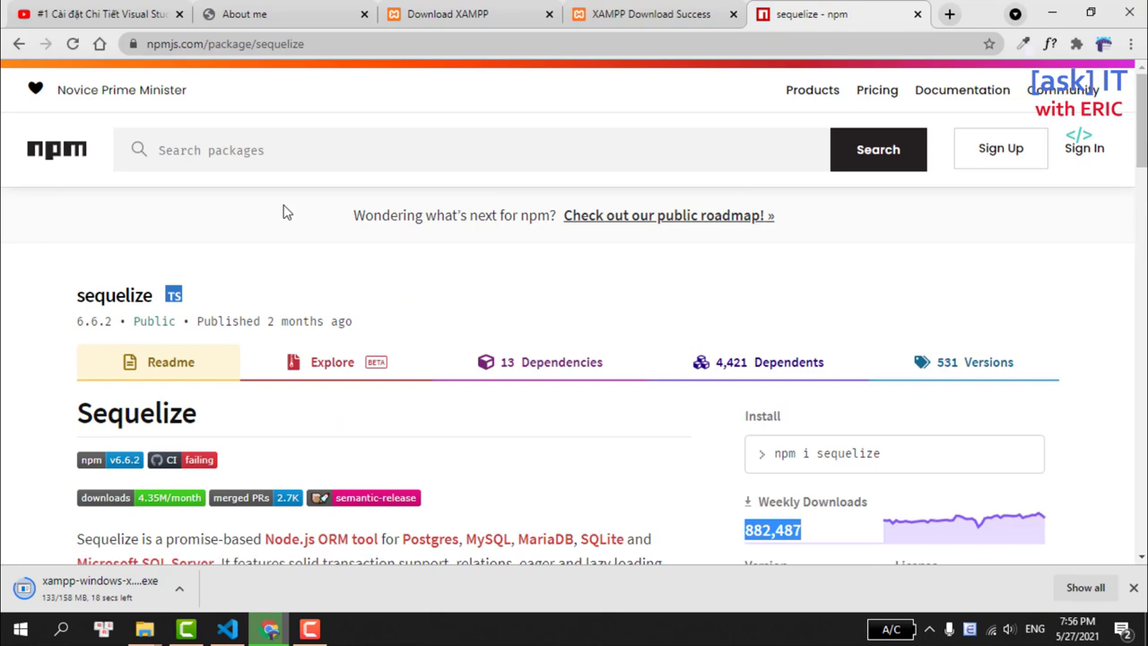
scroll(282, 210, down, 2)
scroll(282, 210, down, 1)
scroll(284, 210, down, 2)
scroll(285, 212, up, 4)
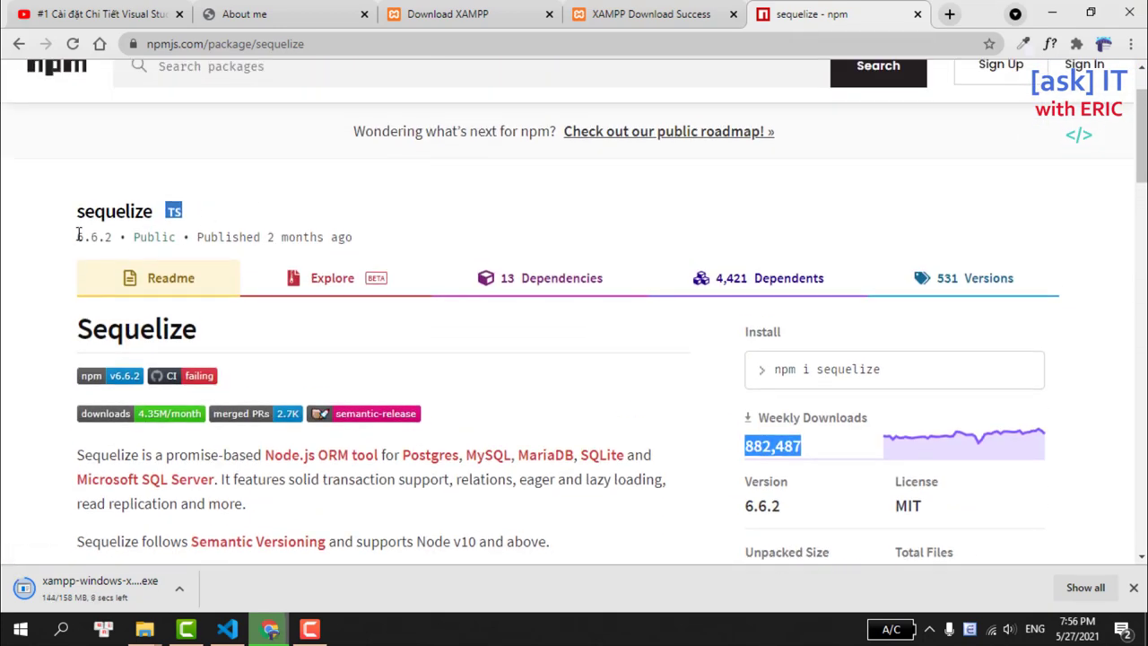
Highlight the sequelize 6.6.2 version line, then switch to the XAMPP Download Success tab.
drag(78, 234, 376, 243)
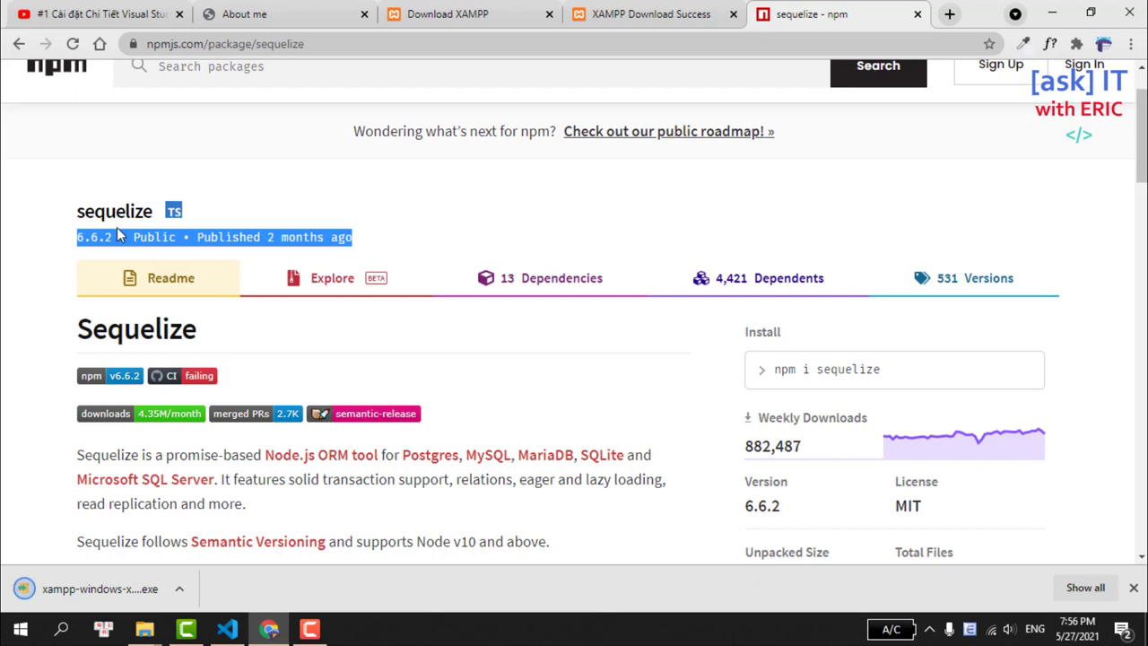
click(26, 242)
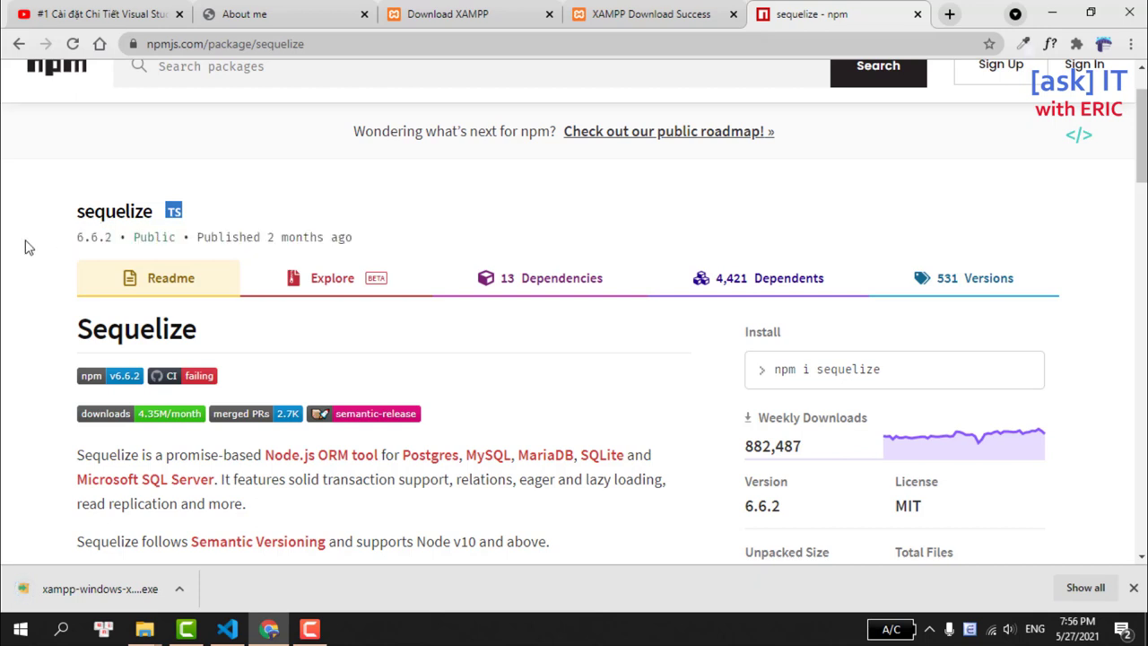
drag(114, 237, 78, 244)
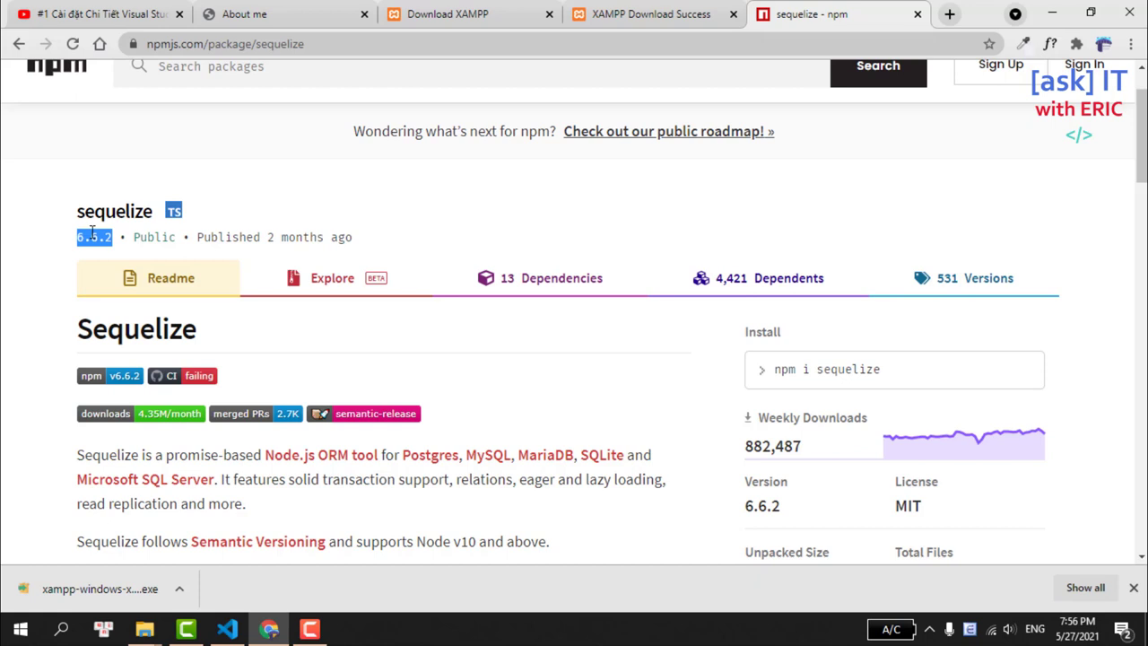
click(54, 256)
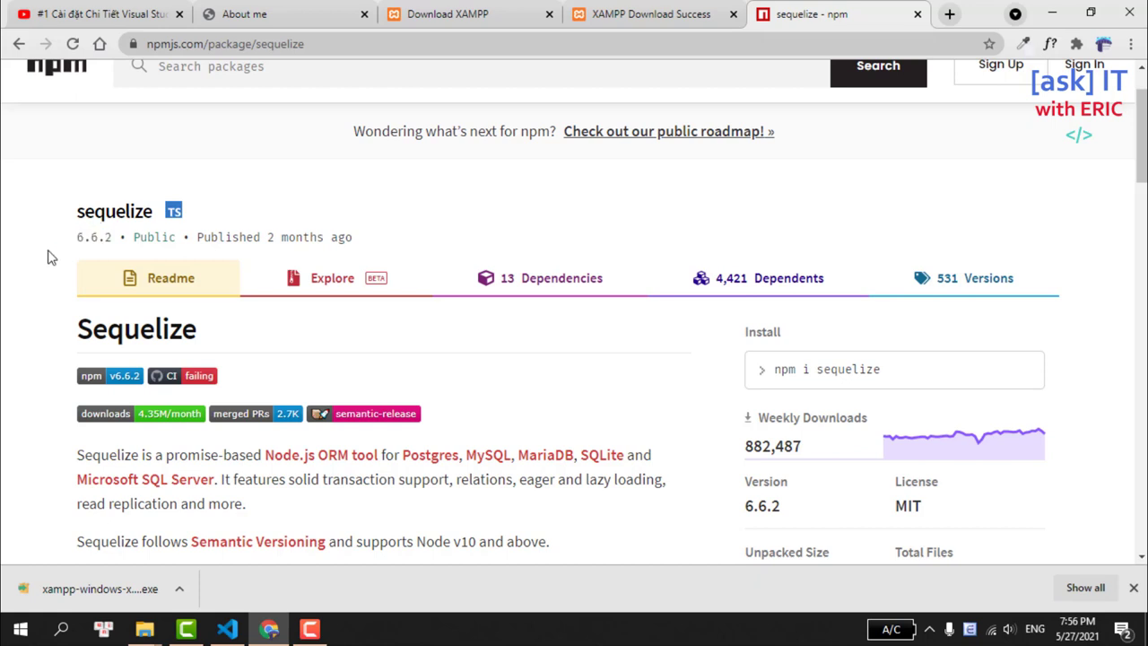
click(628, 15)
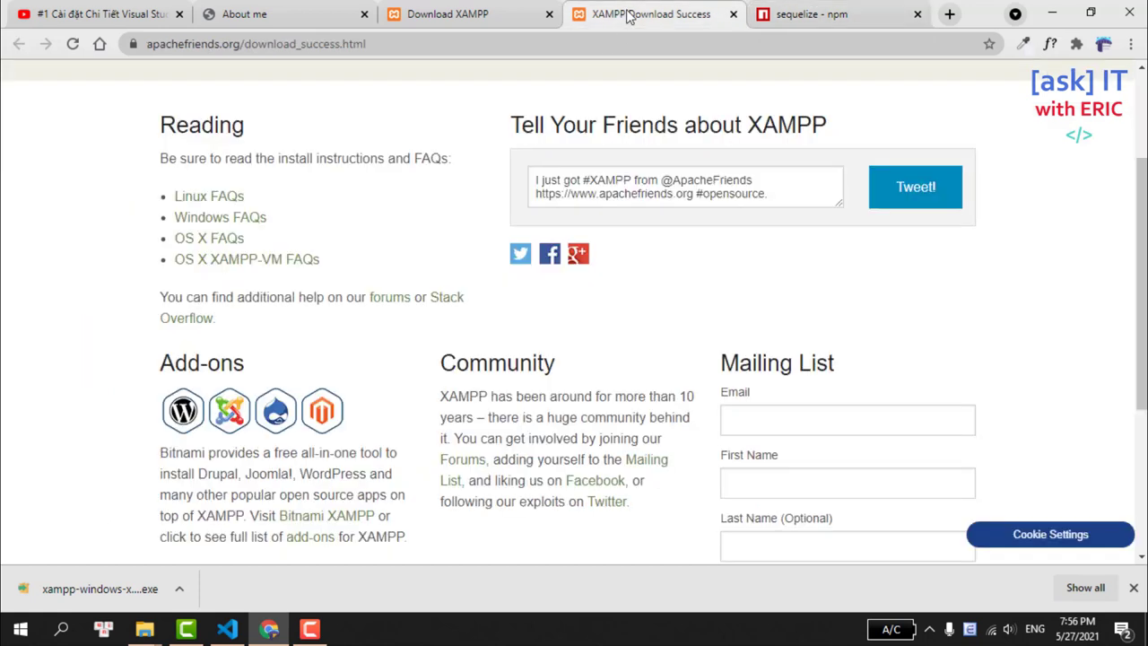
Run the downloaded xampp-windows installer, acknowledge the UAC warning, and move the Setup window aside.
click(66, 593)
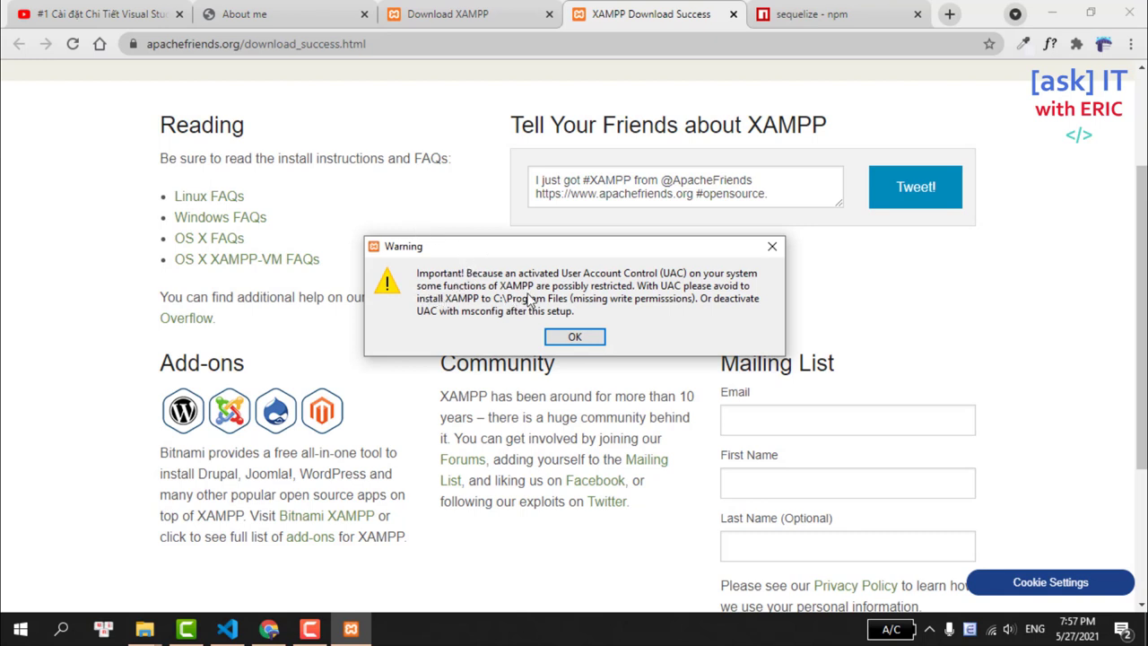
click(575, 337)
mouse_move(548, 162)
mouse_down()
mouse_move(491, 154)
mouse_move(427, 92)
mouse_up()
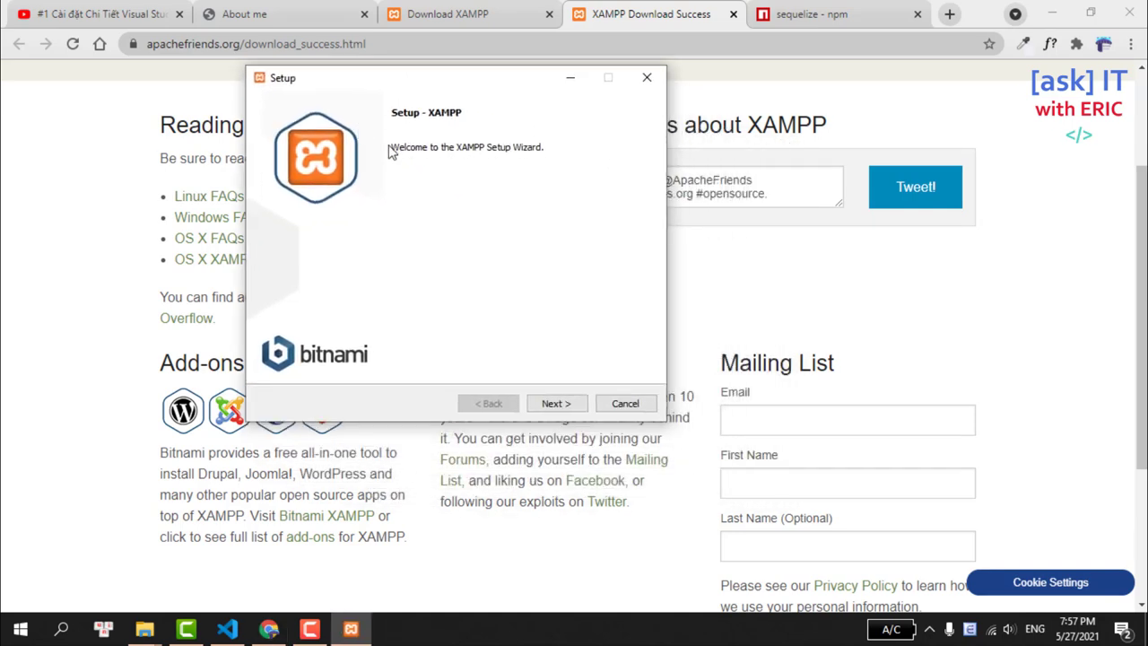
Keep all XAMPP components, try C:\xampp as the install folder, and close the folder-not-empty warning.
click(554, 403)
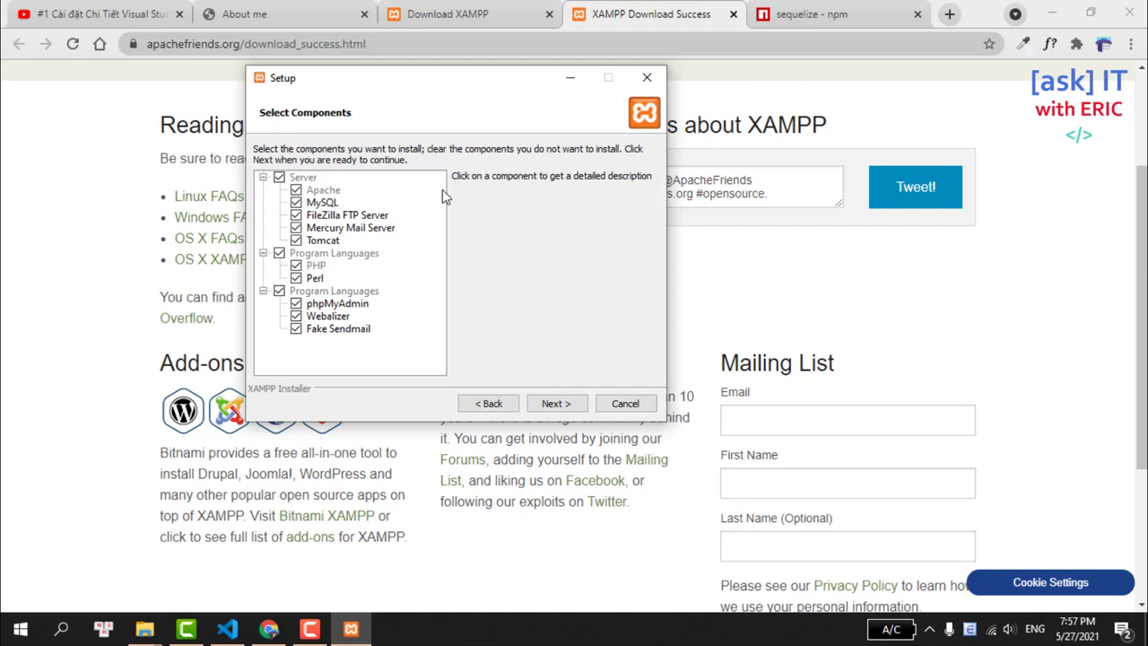
click(555, 403)
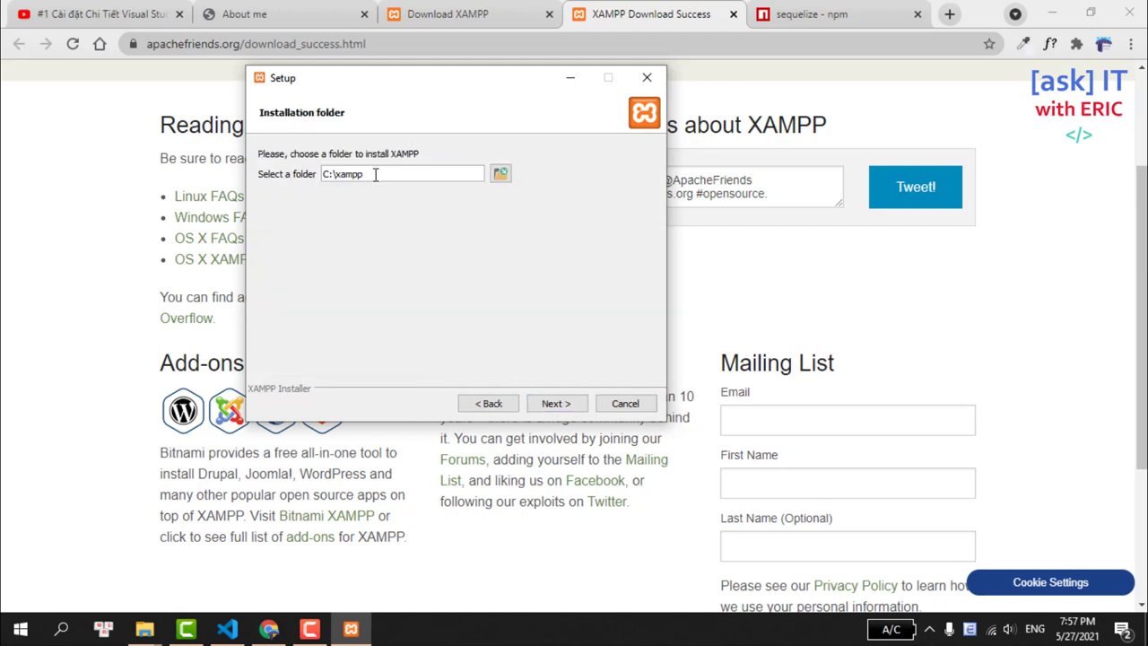
drag(376, 174, 327, 174)
click(554, 403)
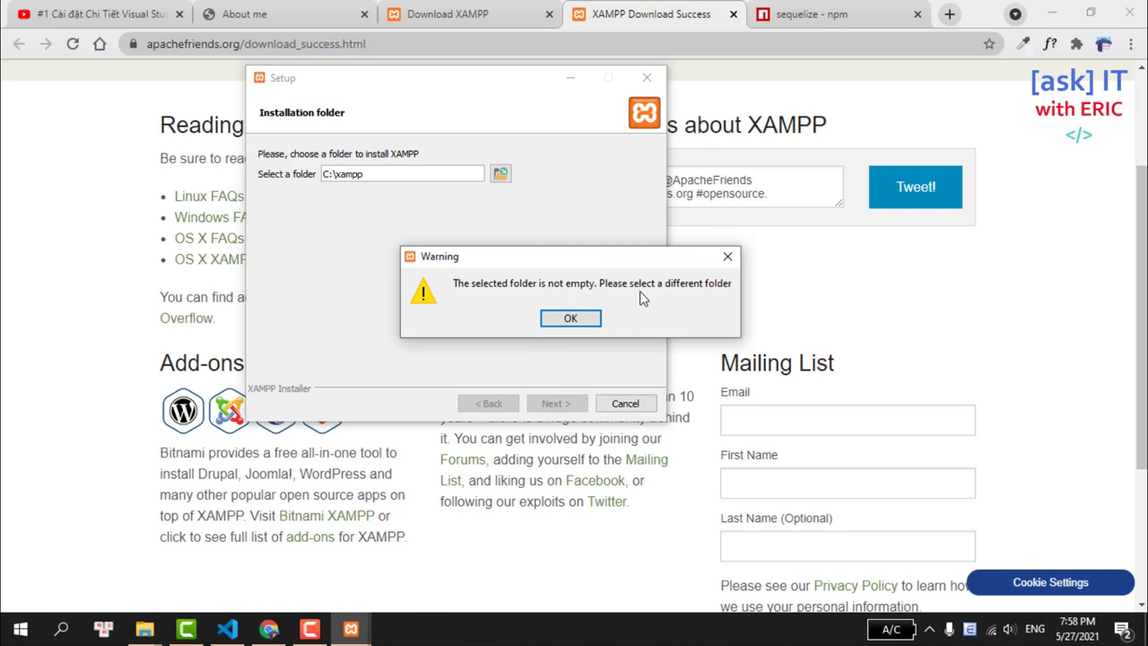
click(728, 258)
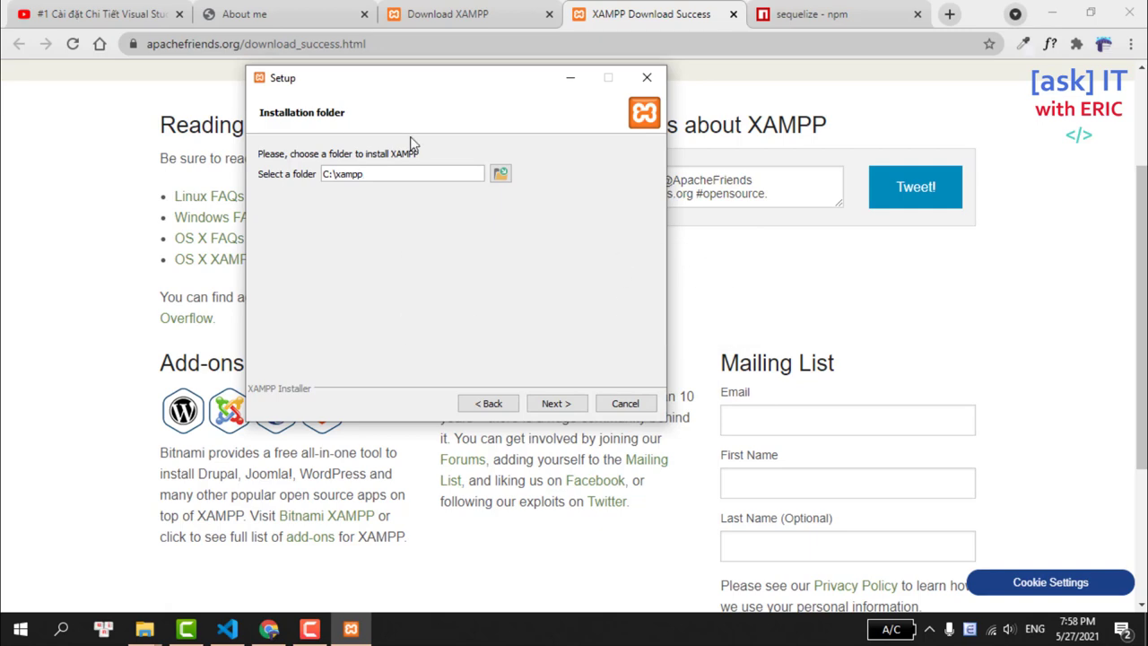
Open the C: drive in File Explorer and select the old xampp folder.
key(super+e)
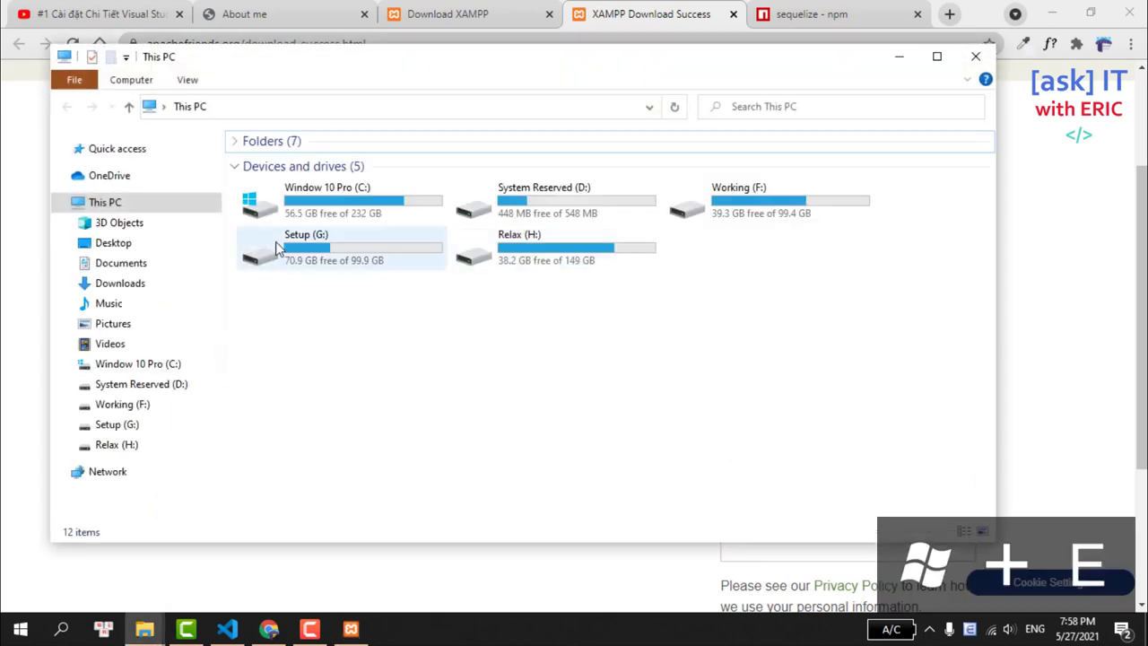
double_click(345, 215)
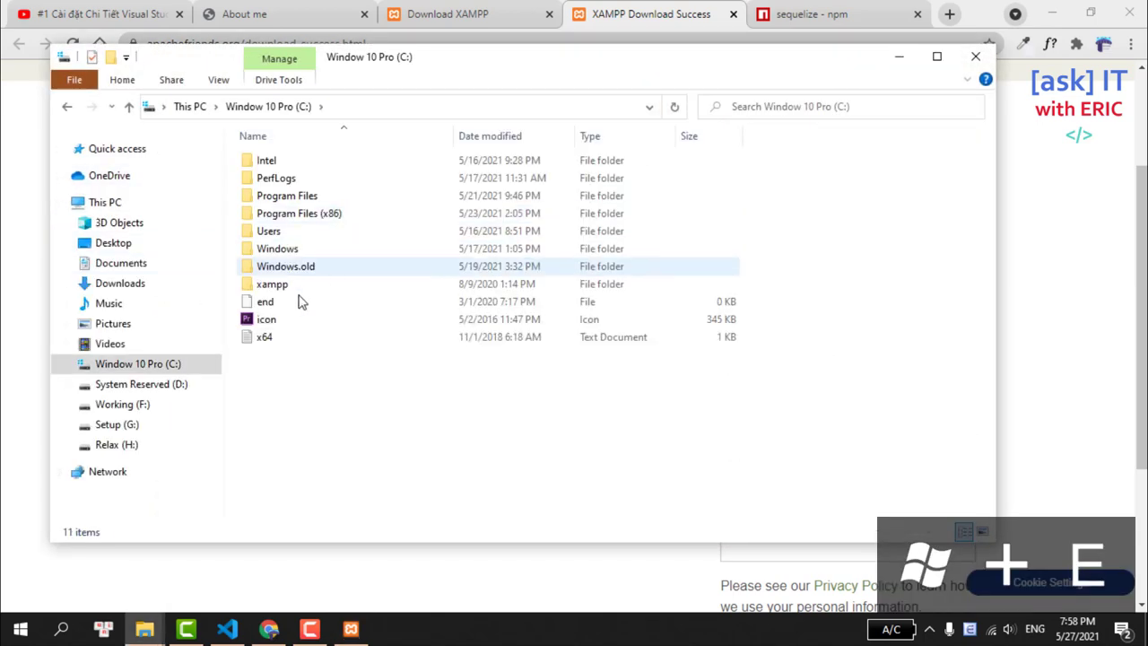
click(271, 287)
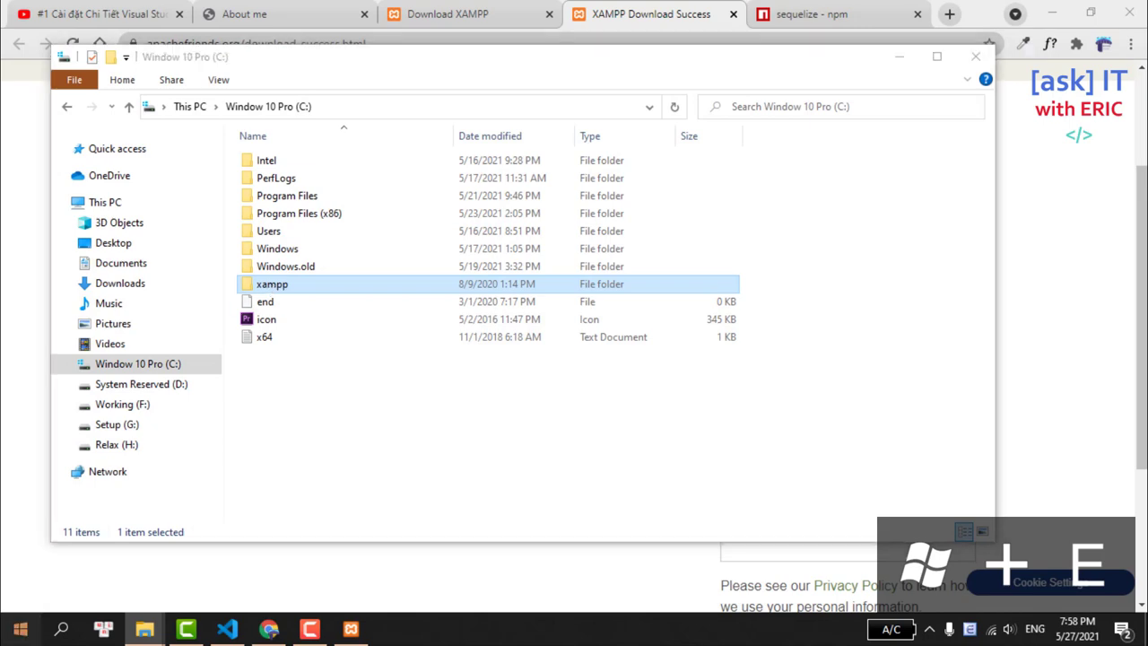
Check Control Panel's maximized Uninstall a program list for an installed XAMPP.
key(super)
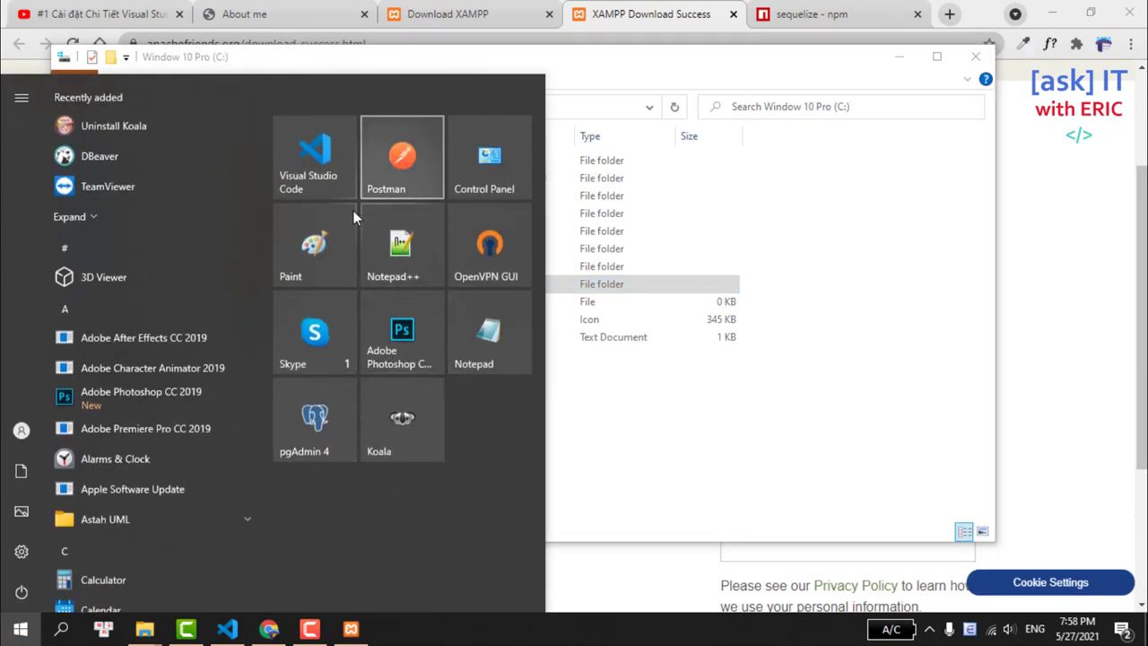
click(467, 169)
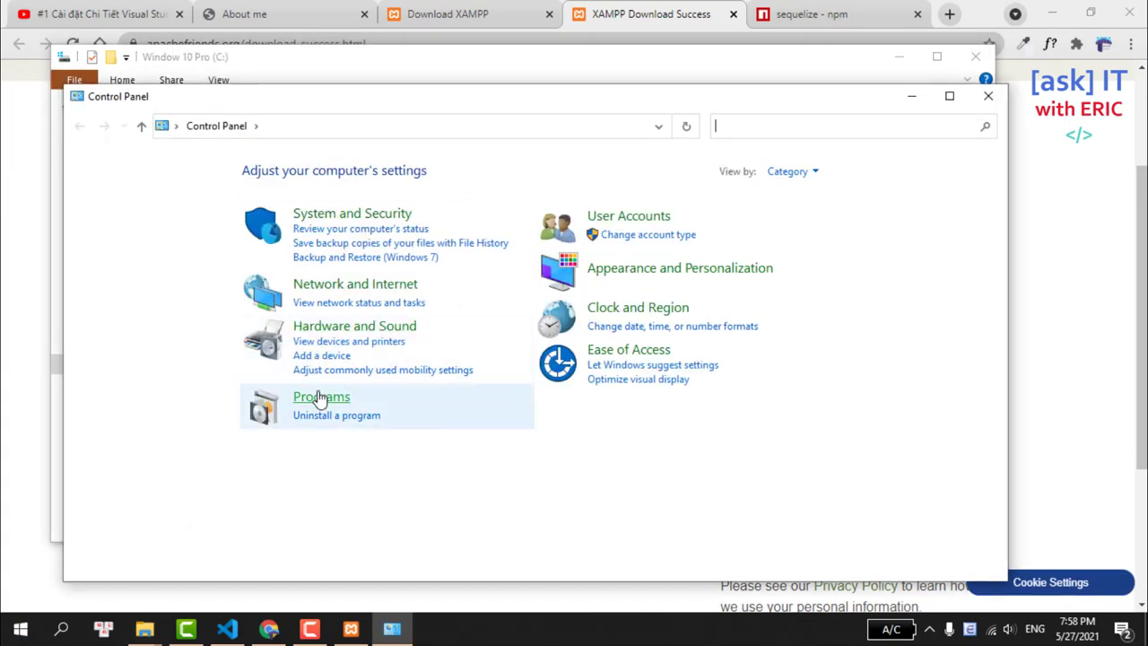
click(324, 415)
scroll(450, 274, down, 2)
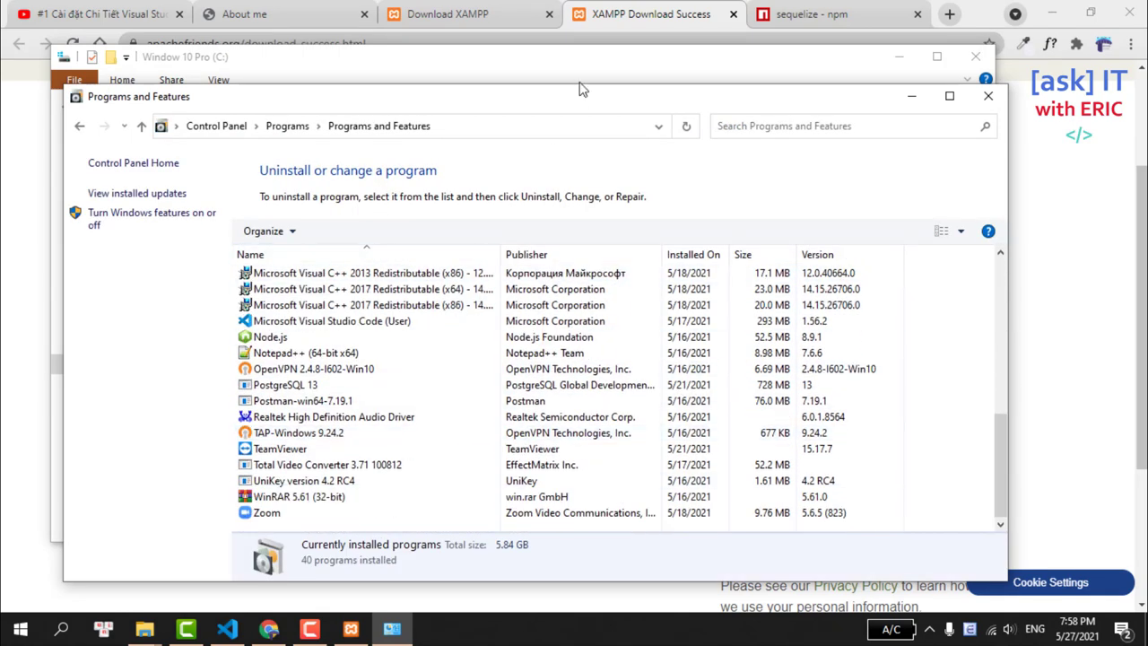
double_click(547, 96)
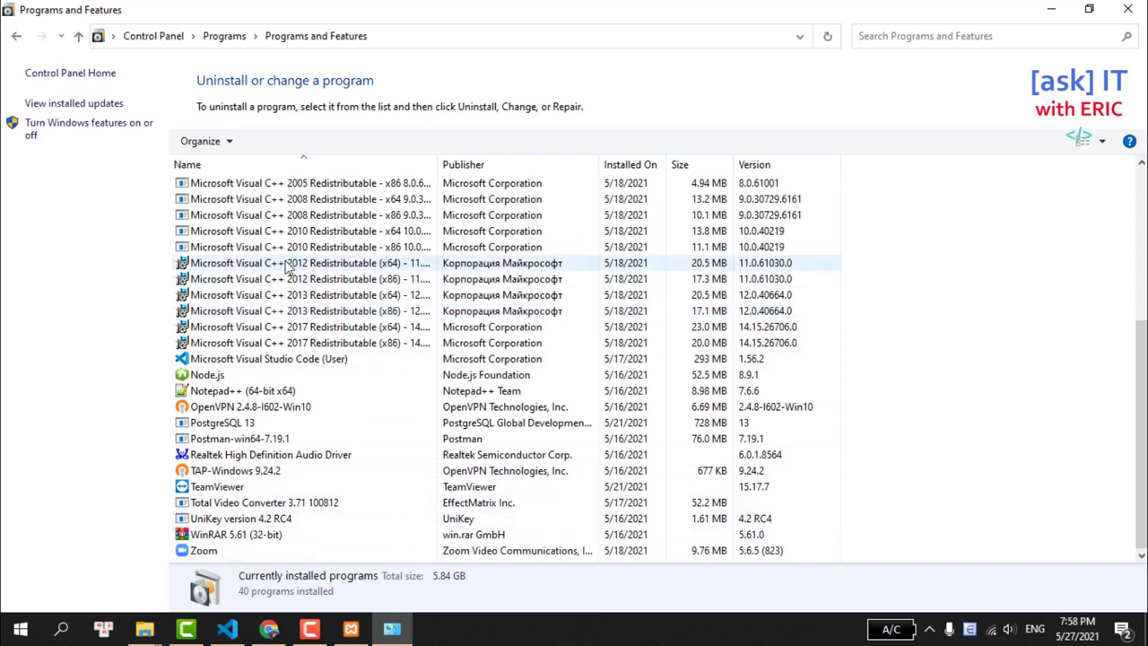
scroll(296, 262, up, 3)
scroll(287, 269, up, 2)
scroll(287, 269, down, 4)
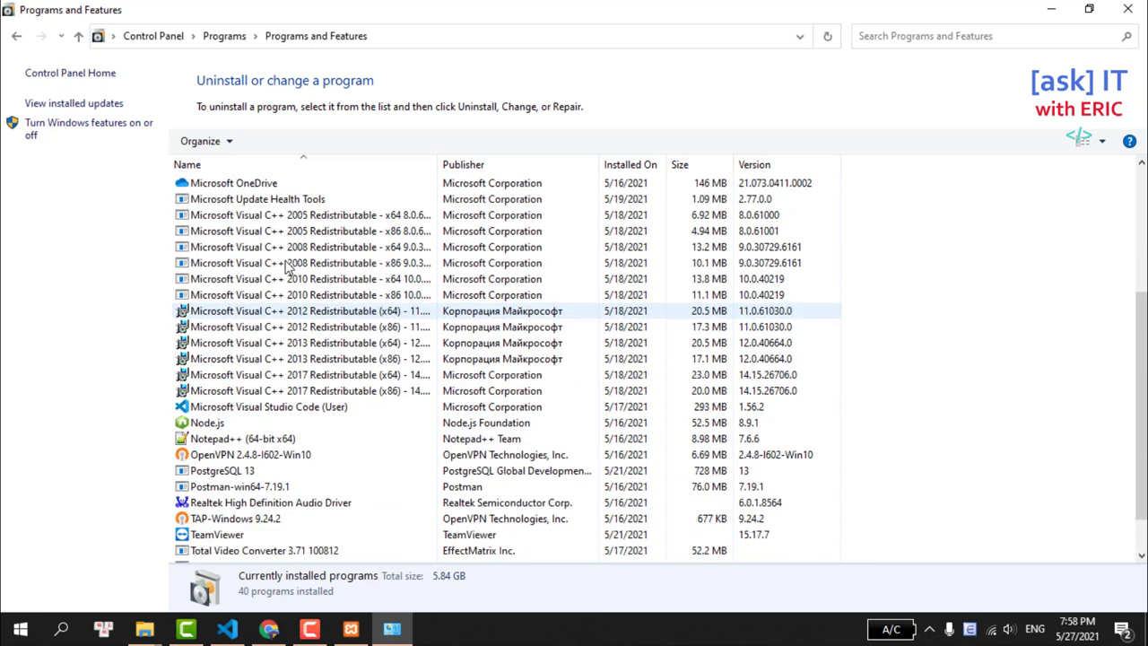
scroll(287, 266, down, 1)
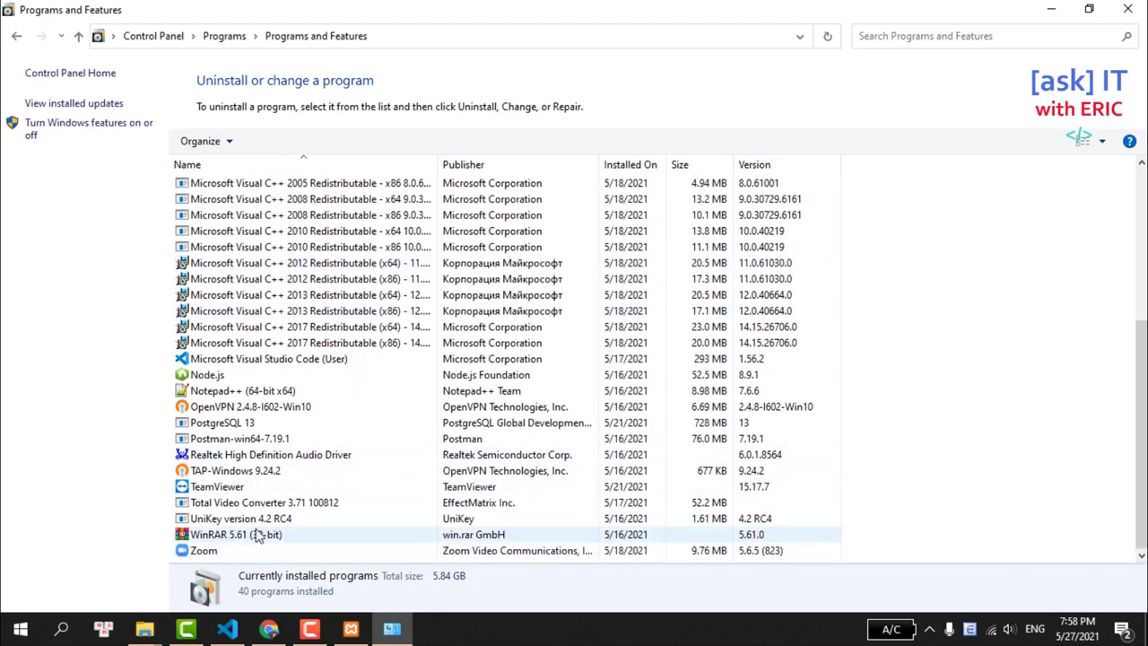
scroll(258, 534, up, 4)
scroll(273, 380, up, 2)
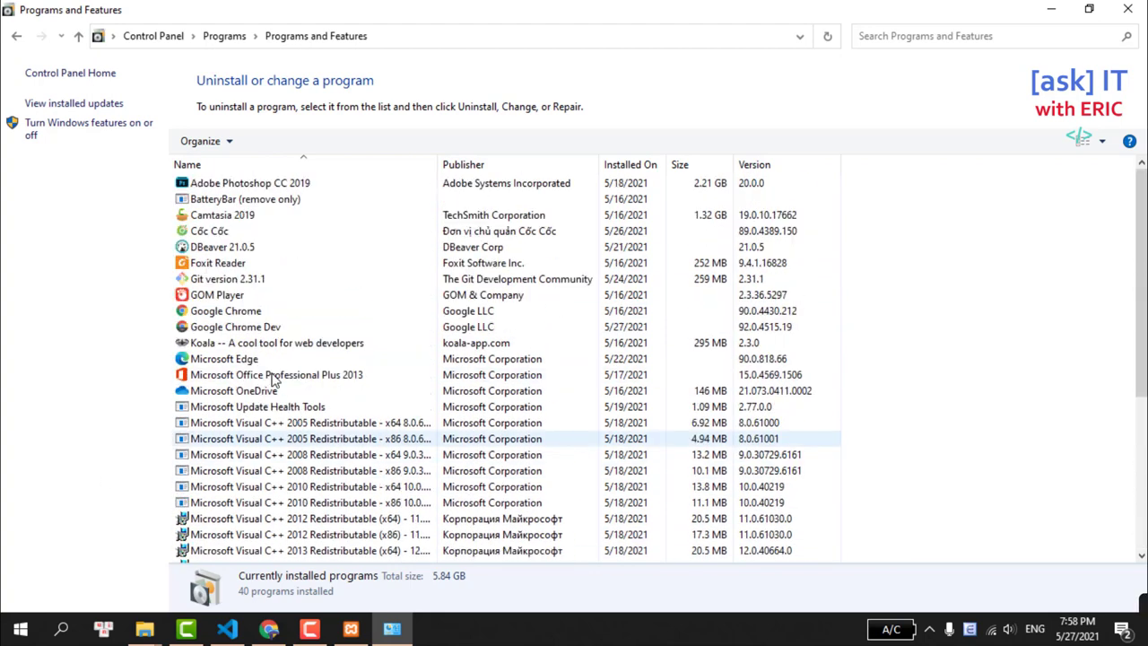
scroll(273, 380, down, 2)
scroll(273, 381, down, 3)
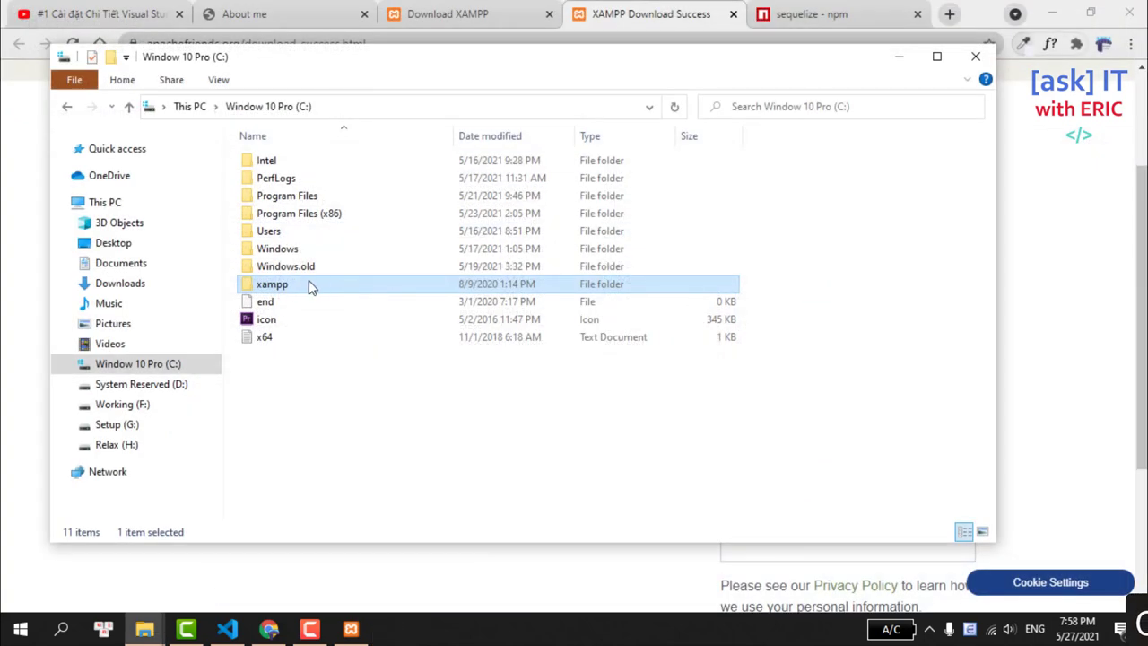
Delete the old xampp folder from C:, granting administrator permission to recycle it.
right_click(288, 285)
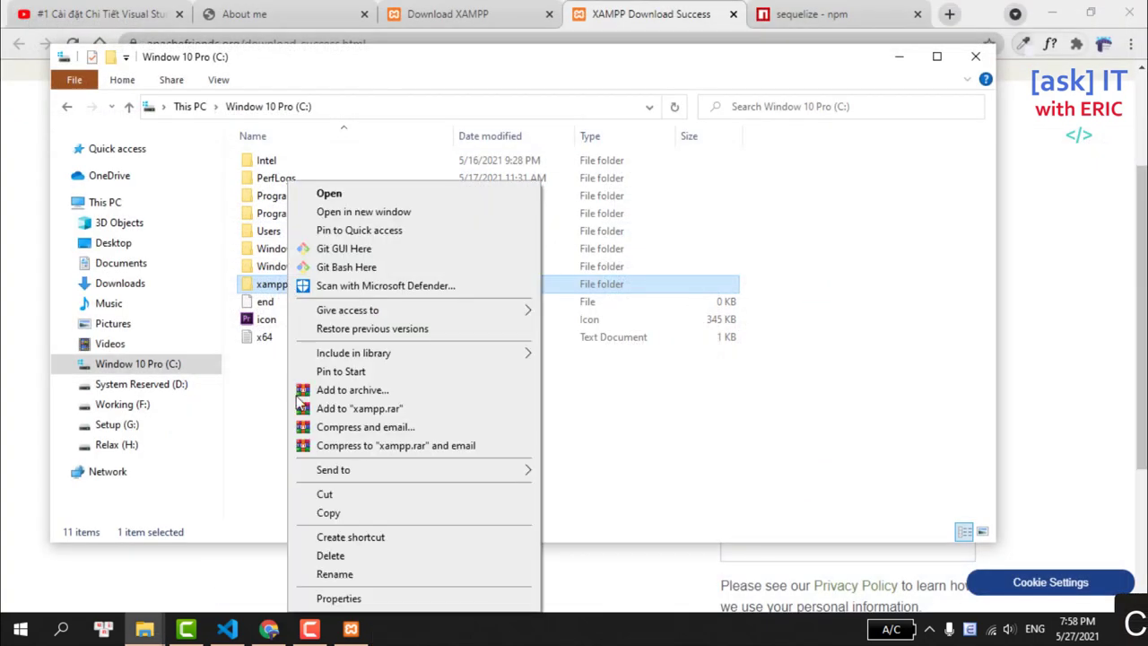
click(330, 556)
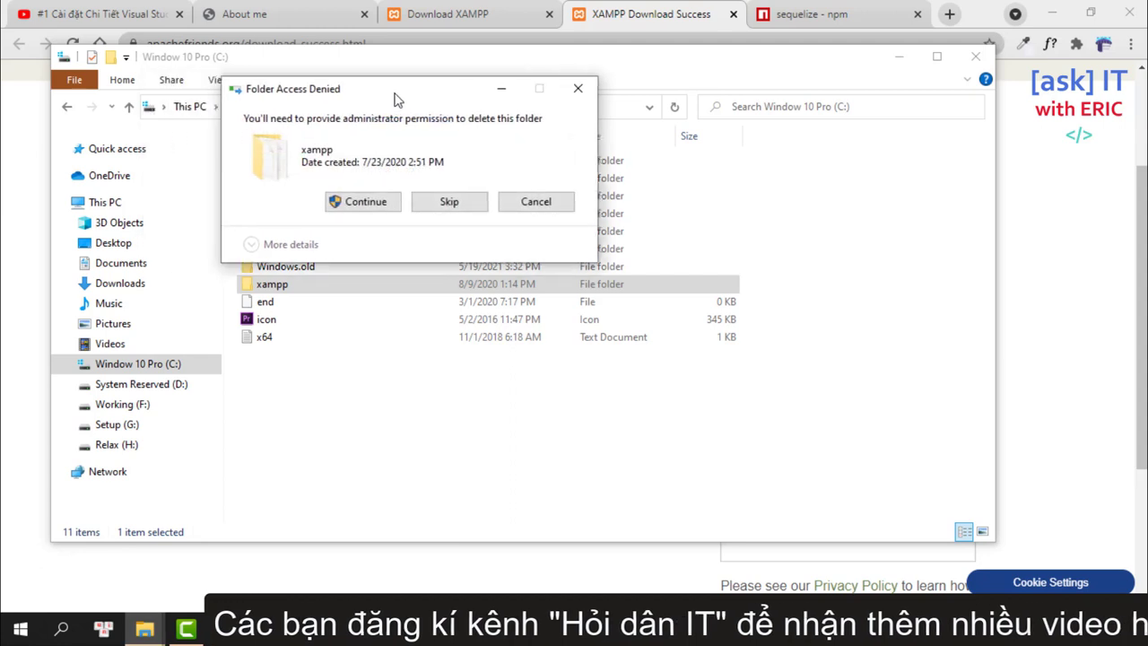
click(376, 202)
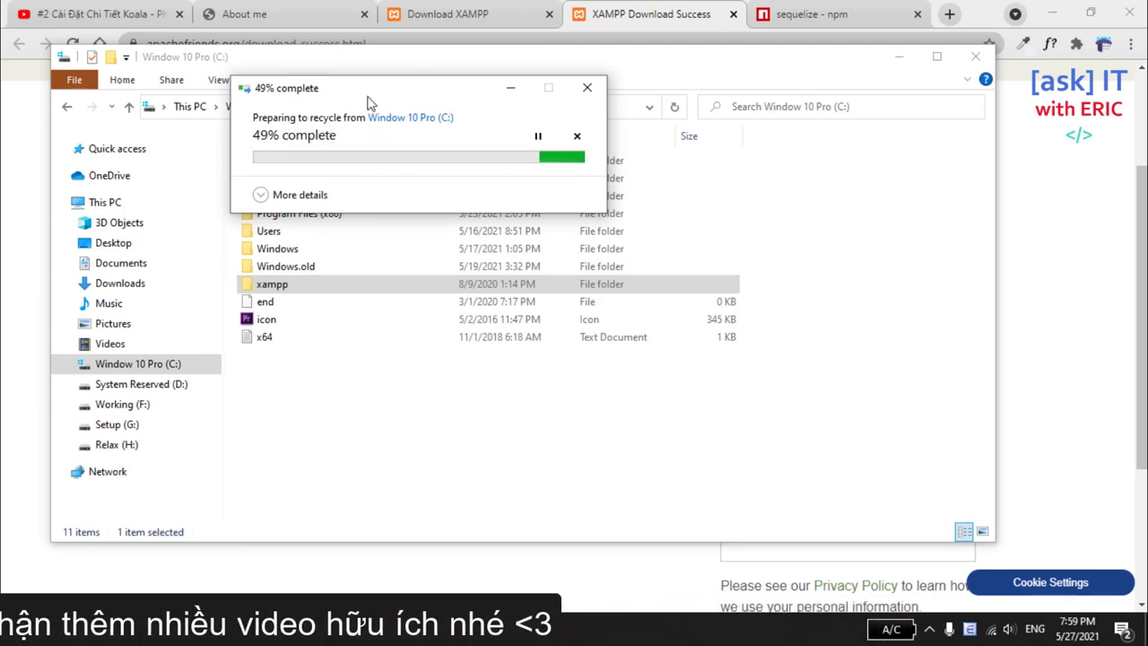
drag(370, 104, 549, 91)
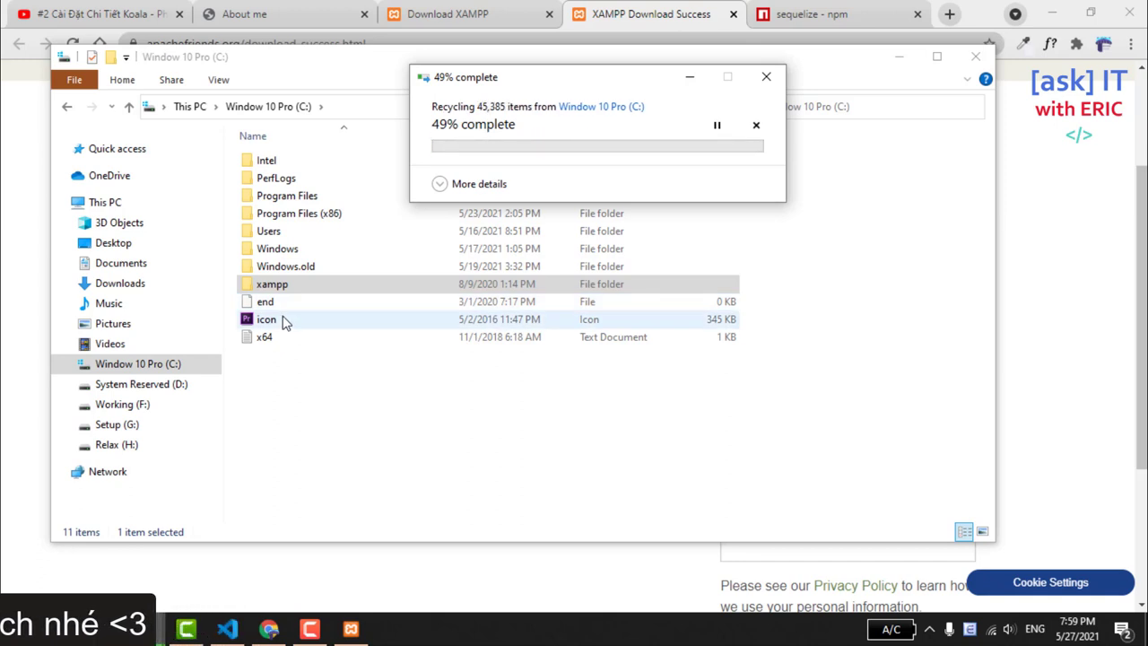
click(282, 291)
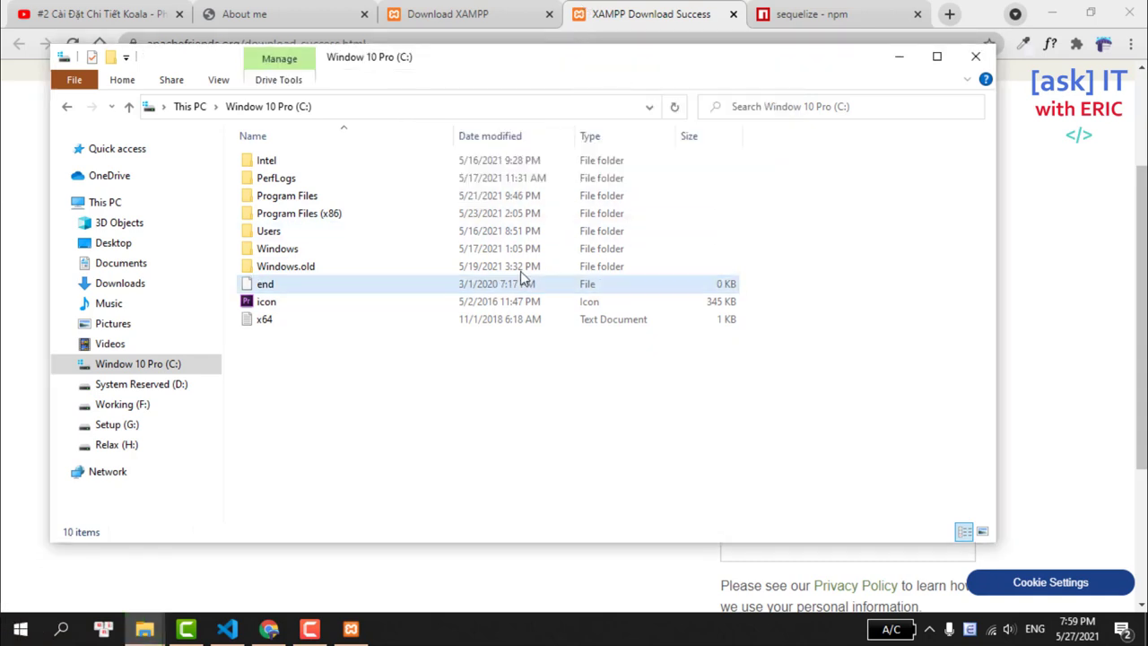
Run the XAMPP setup with English language and 'Learn more about Bitnami' unchecked, starting installation.
click(351, 627)
click(553, 404)
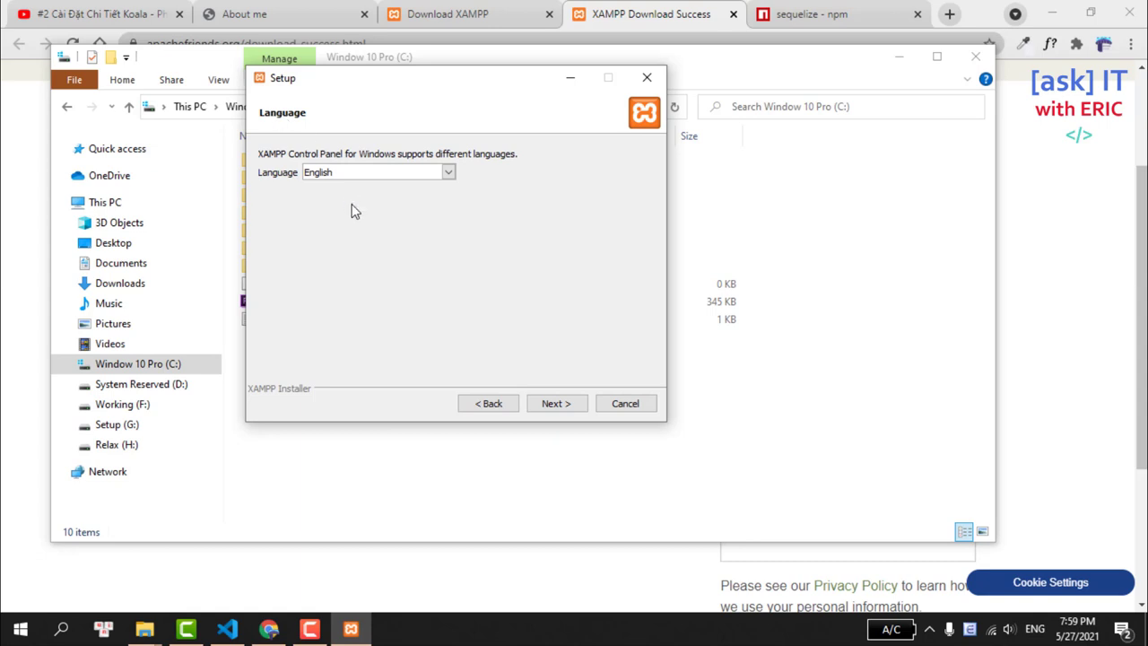
click(447, 172)
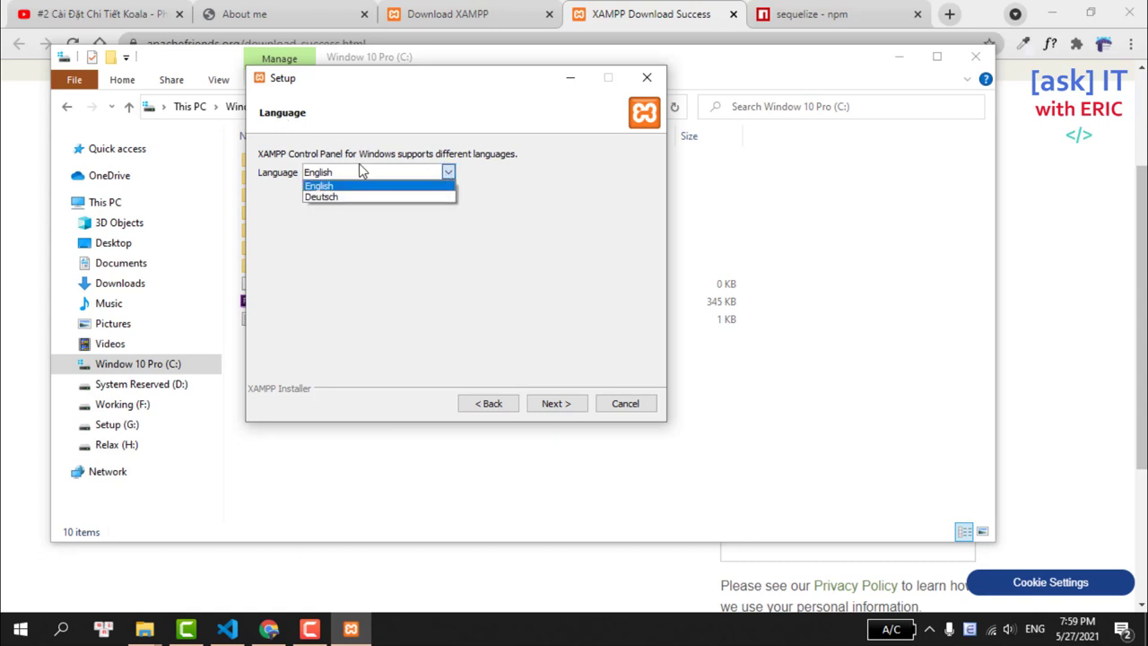
click(319, 186)
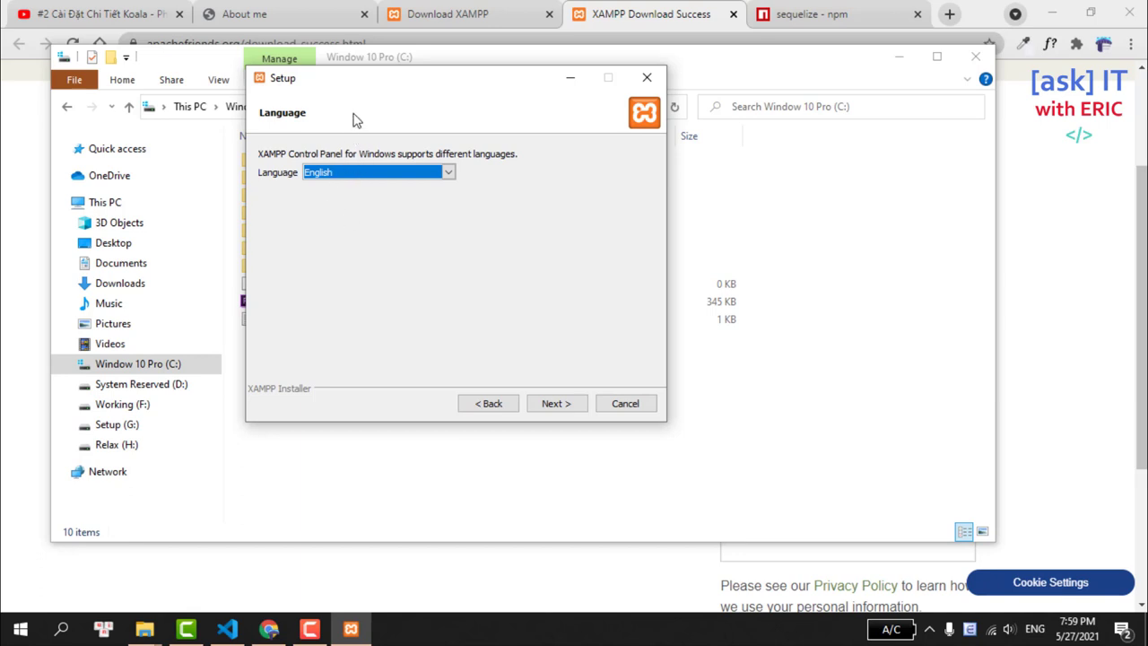
click(567, 403)
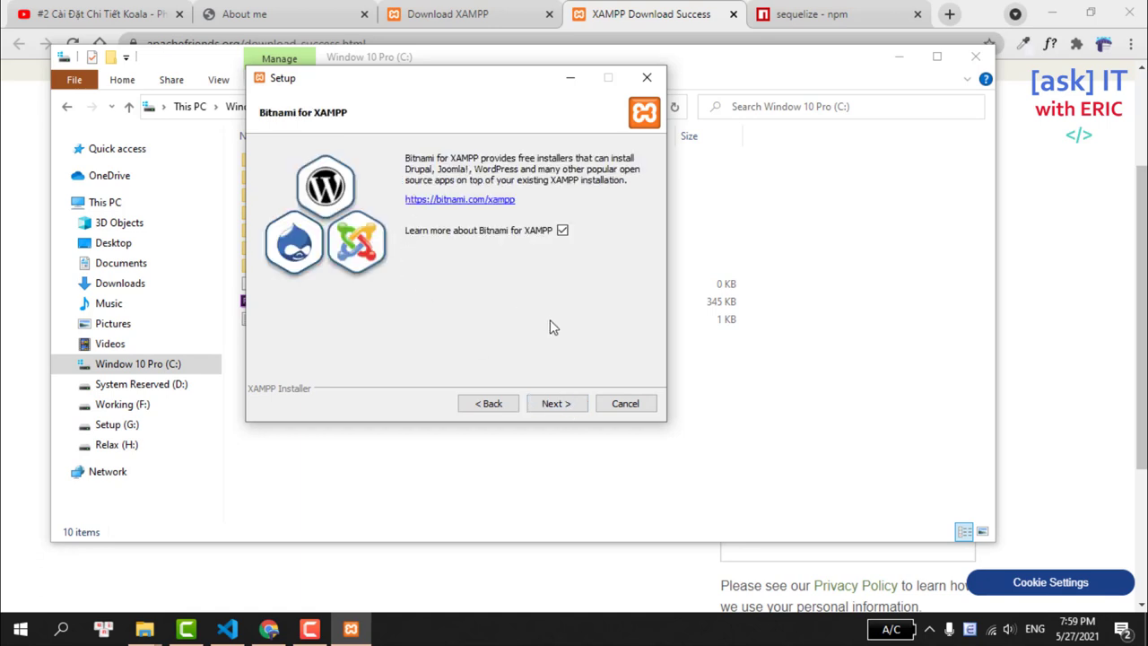
click(562, 231)
click(575, 403)
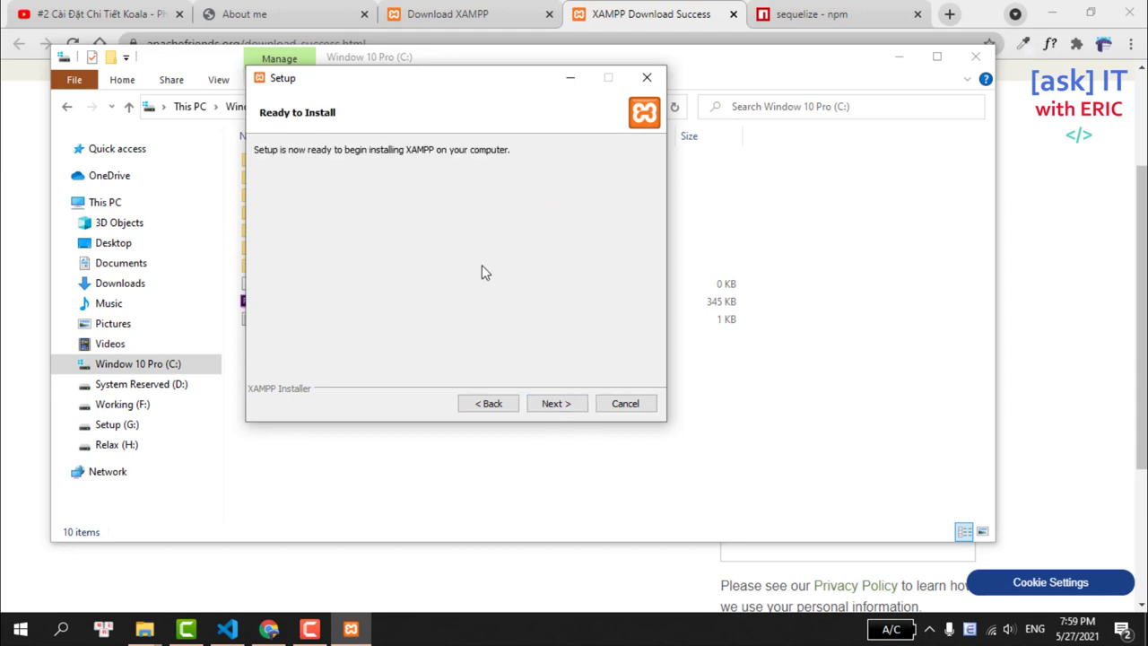
click(555, 404)
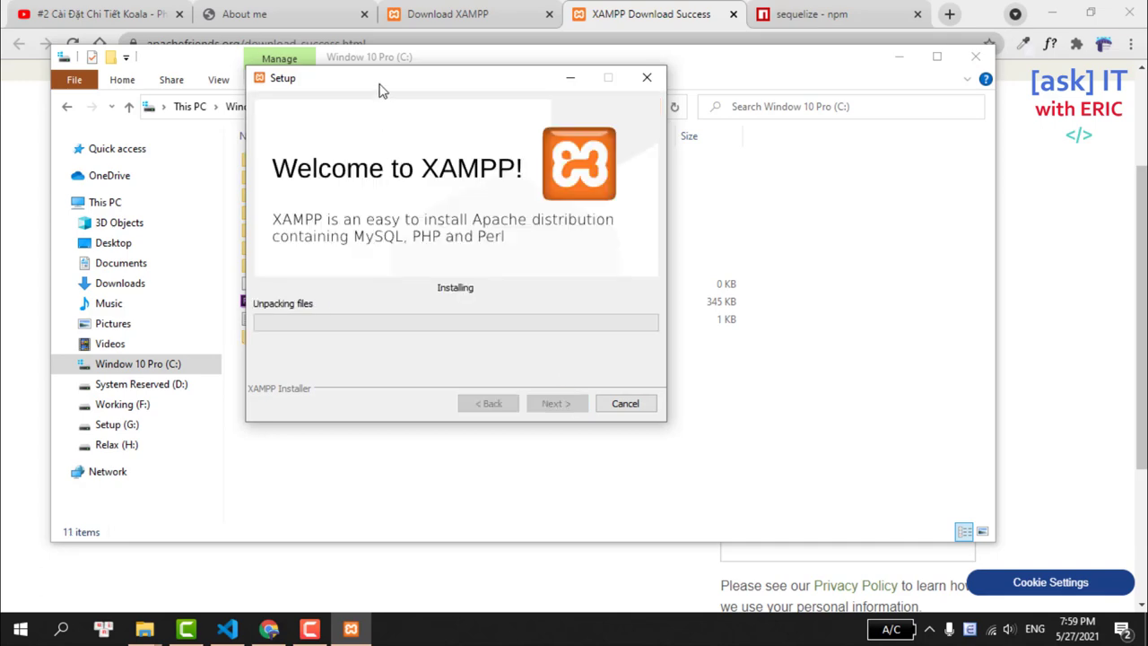
Reposition the XAMPP Setup window aside while it unpacks files.
drag(379, 89, 458, 77)
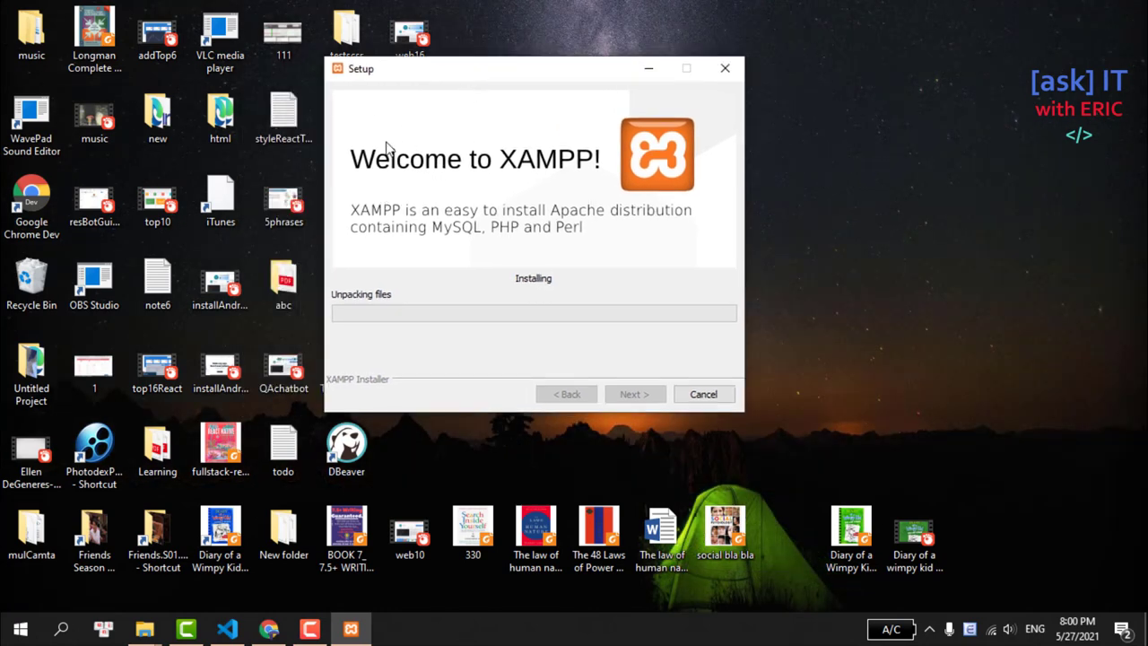
mouse_move(493, 81)
mouse_down()
mouse_move(522, 121)
mouse_move(541, 85)
mouse_up()
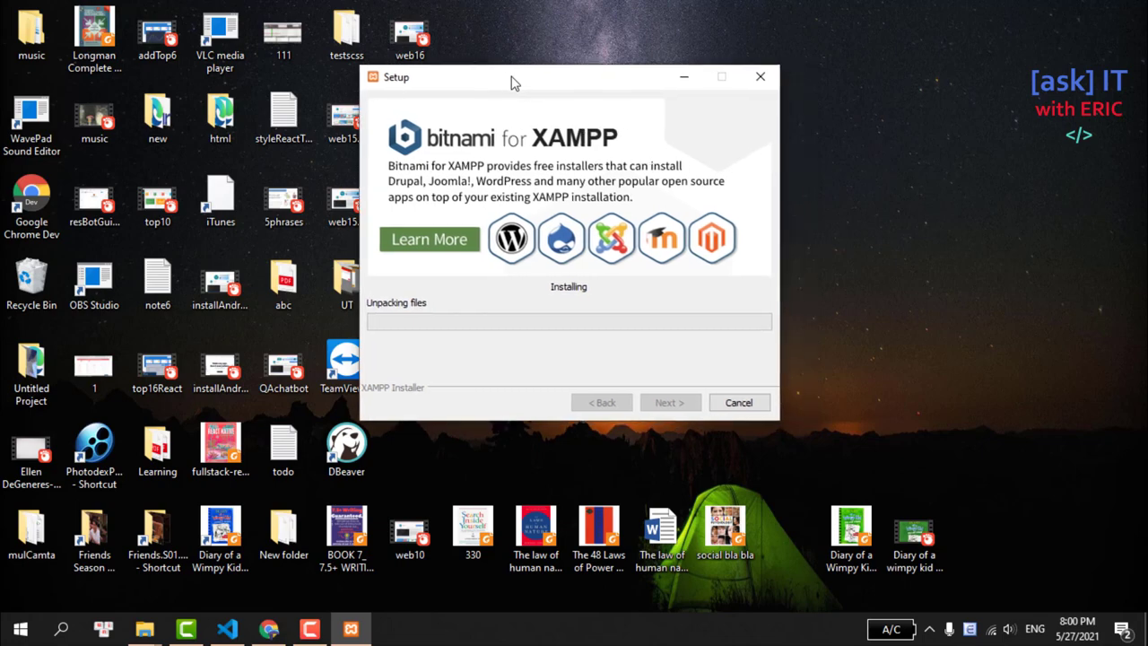
drag(541, 86, 509, 81)
Google 'mysql workbench' in a new Chrome tab, viewing Images then All results.
click(269, 628)
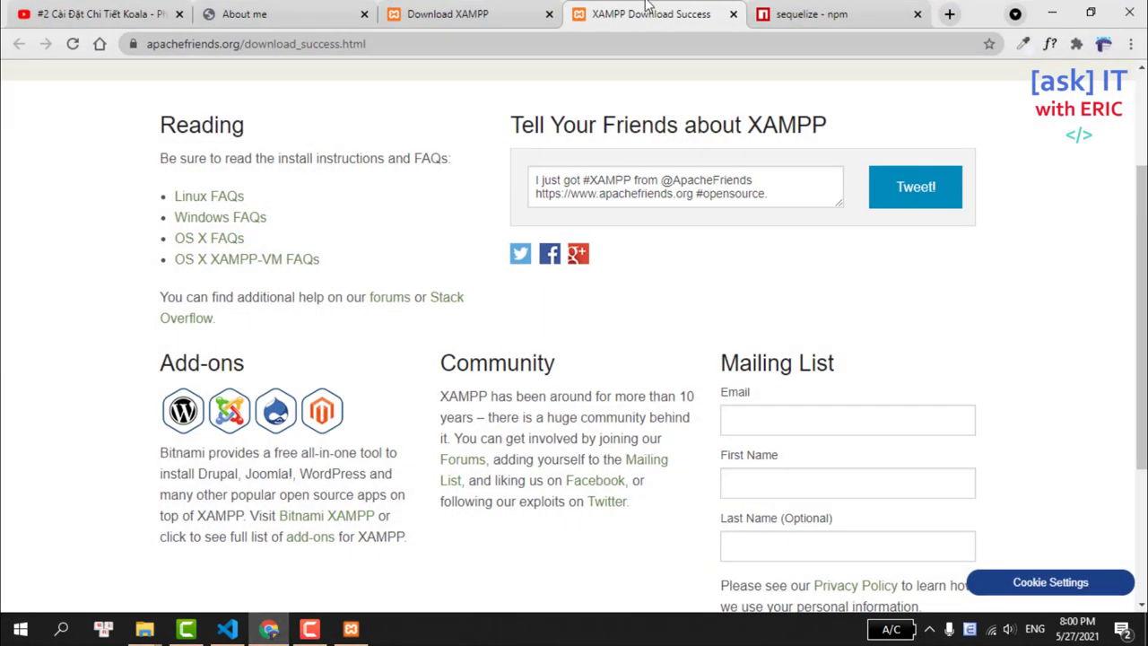
click(771, 20)
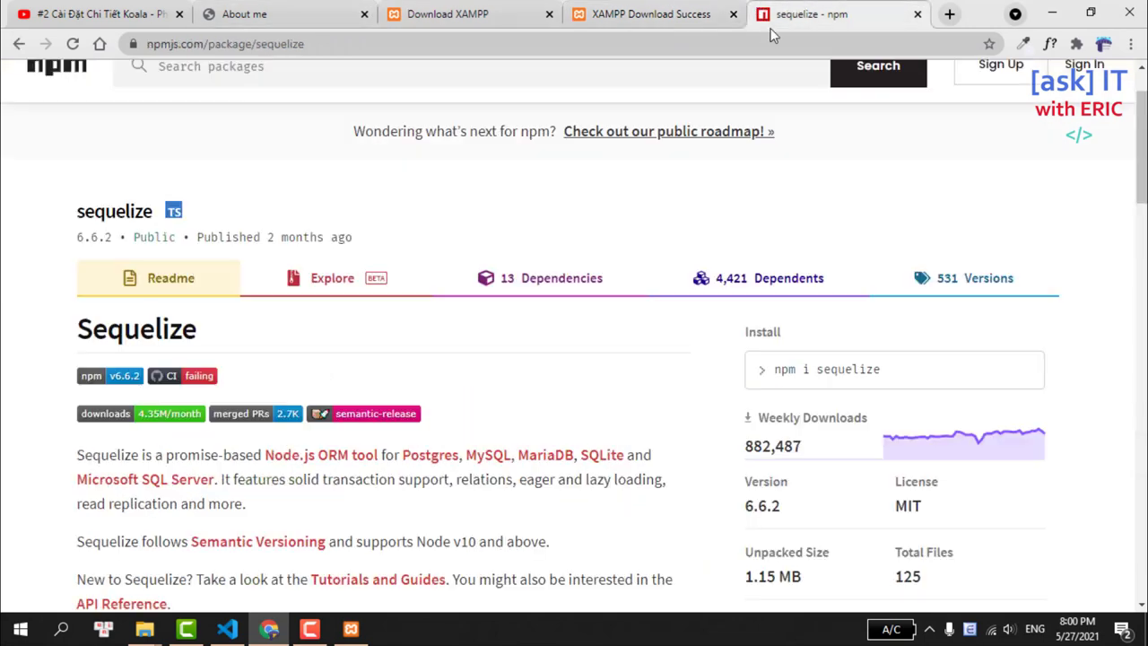
click(951, 14)
text(mysq)
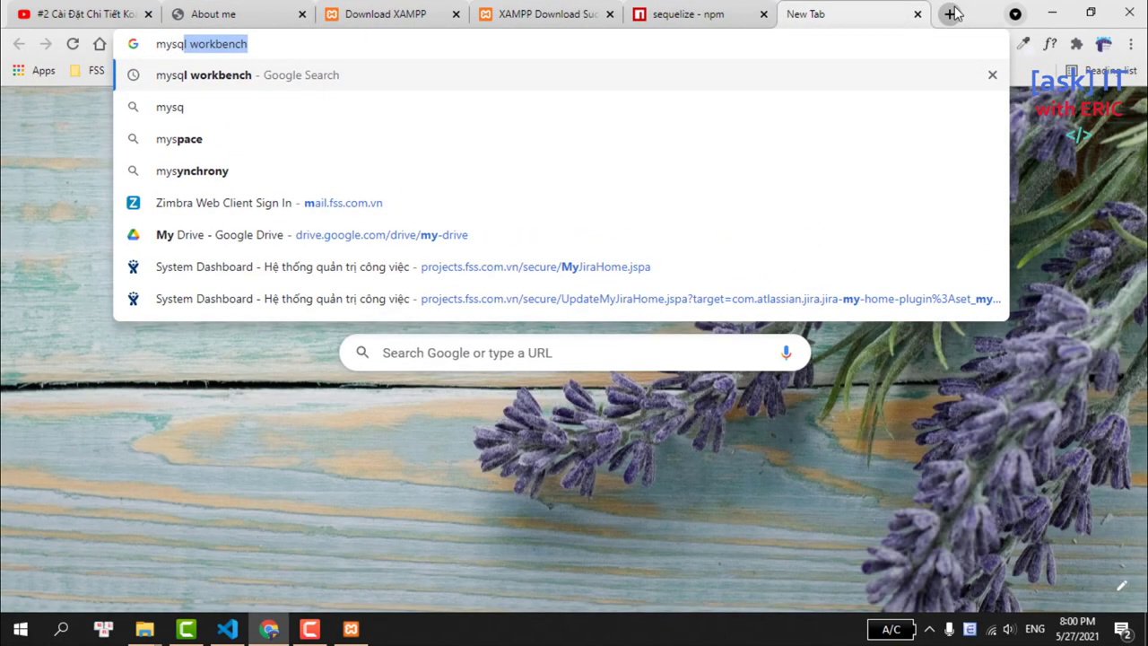
key(Return)
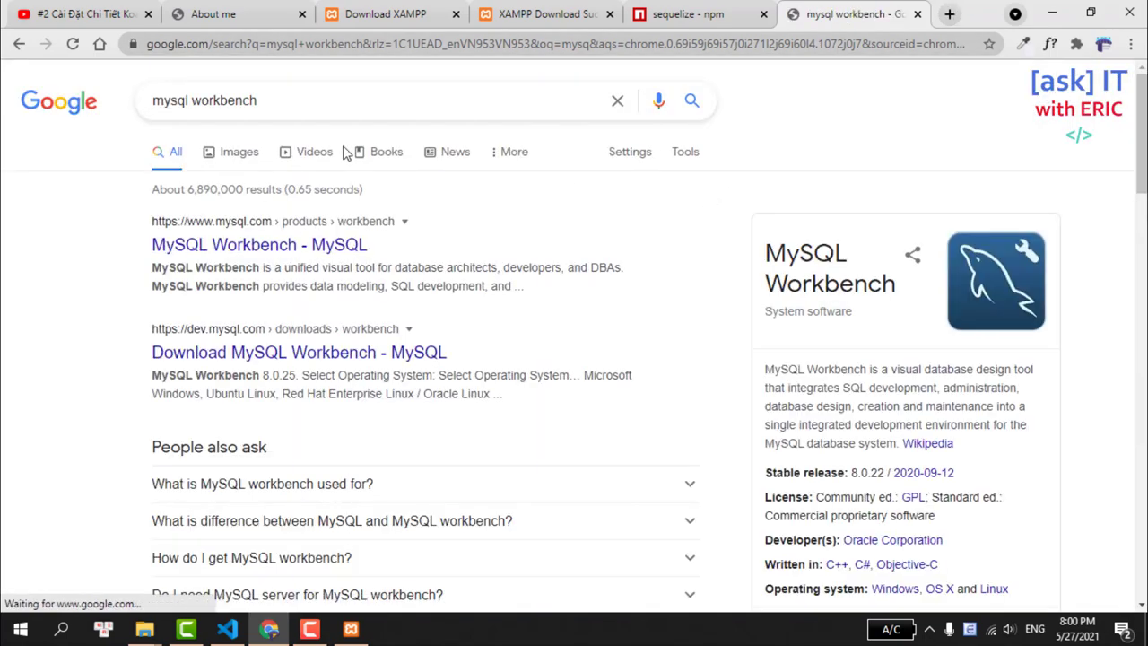
click(230, 156)
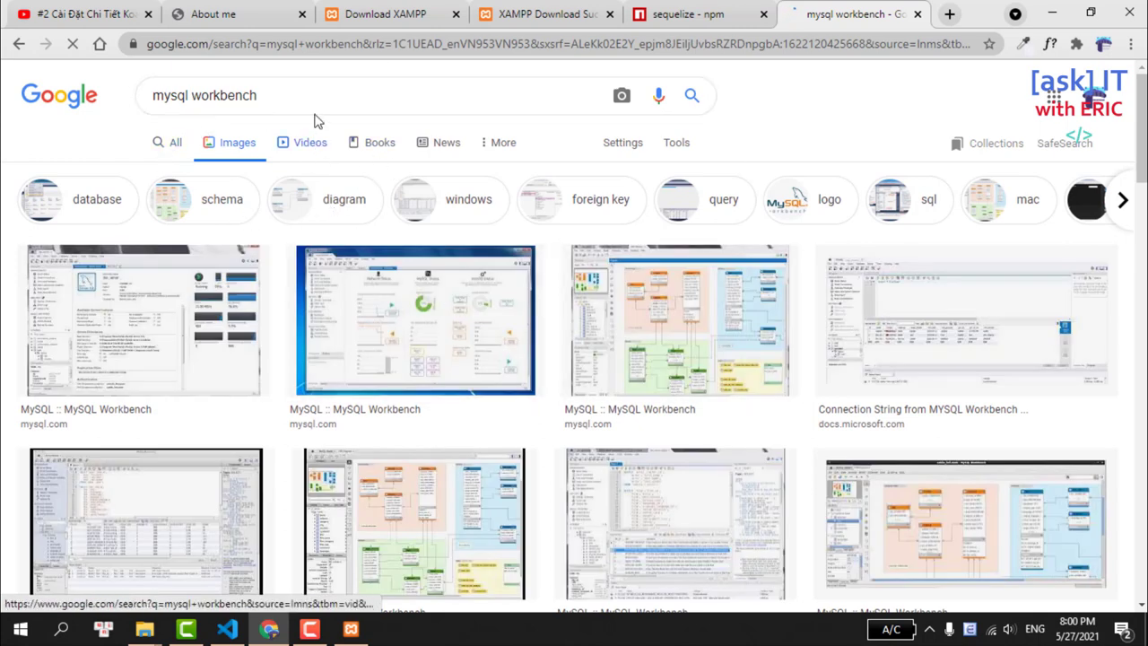
click(172, 144)
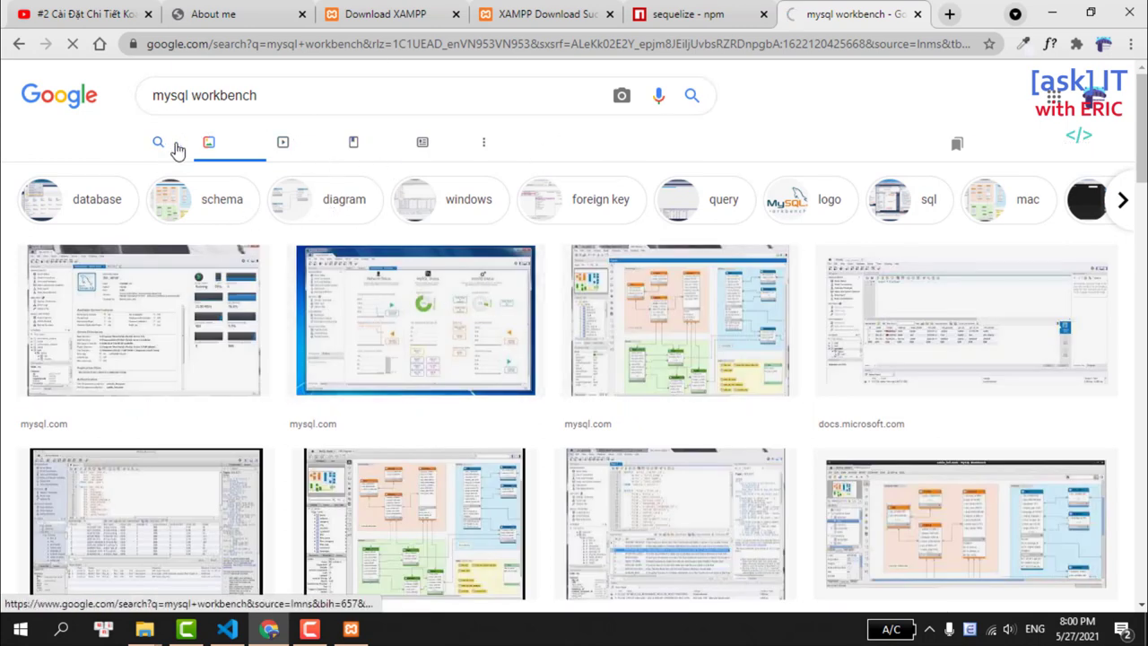
click(350, 629)
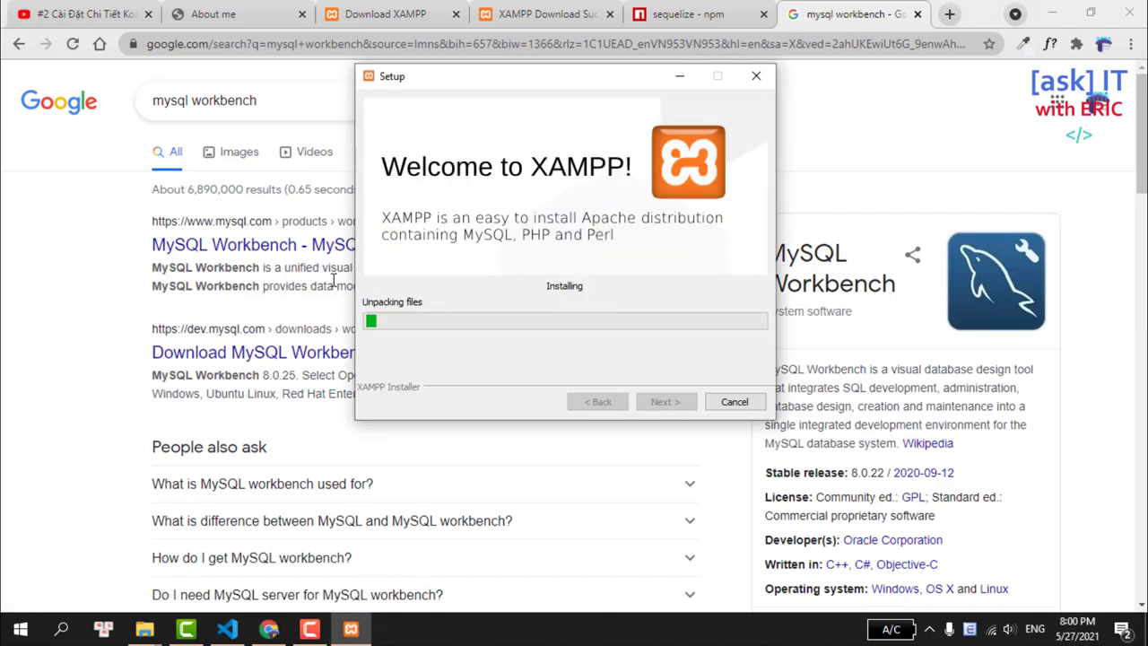
drag(512, 86, 383, 115)
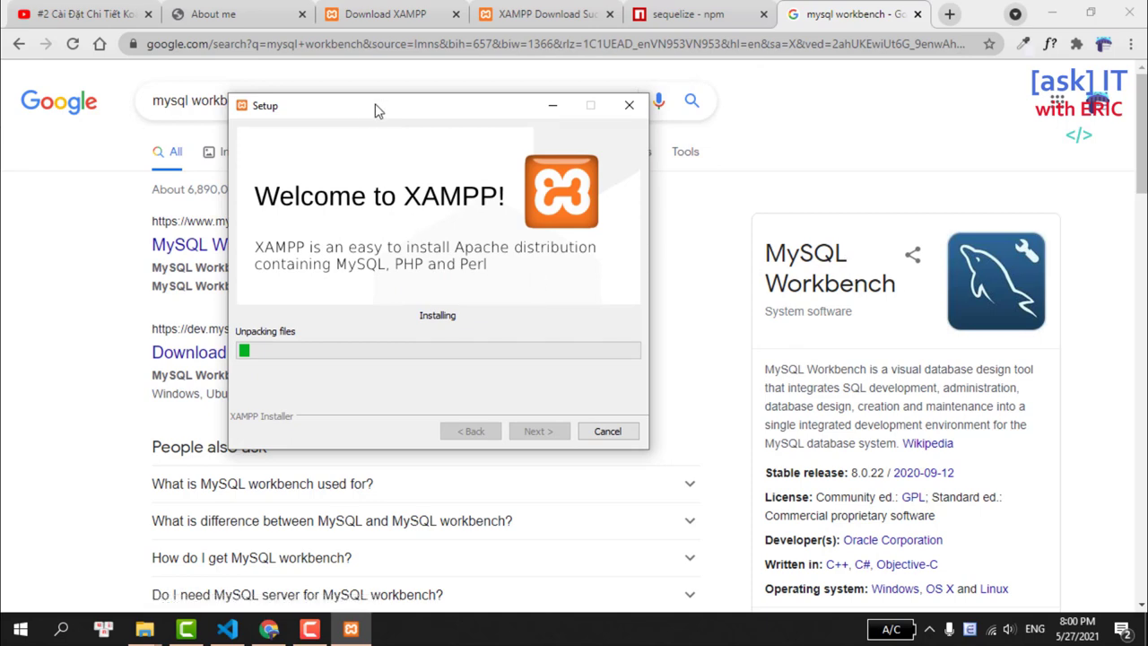
mouse_move(377, 109)
mouse_down()
mouse_move(672, 98)
mouse_move(308, 92)
mouse_move(362, 87)
mouse_up()
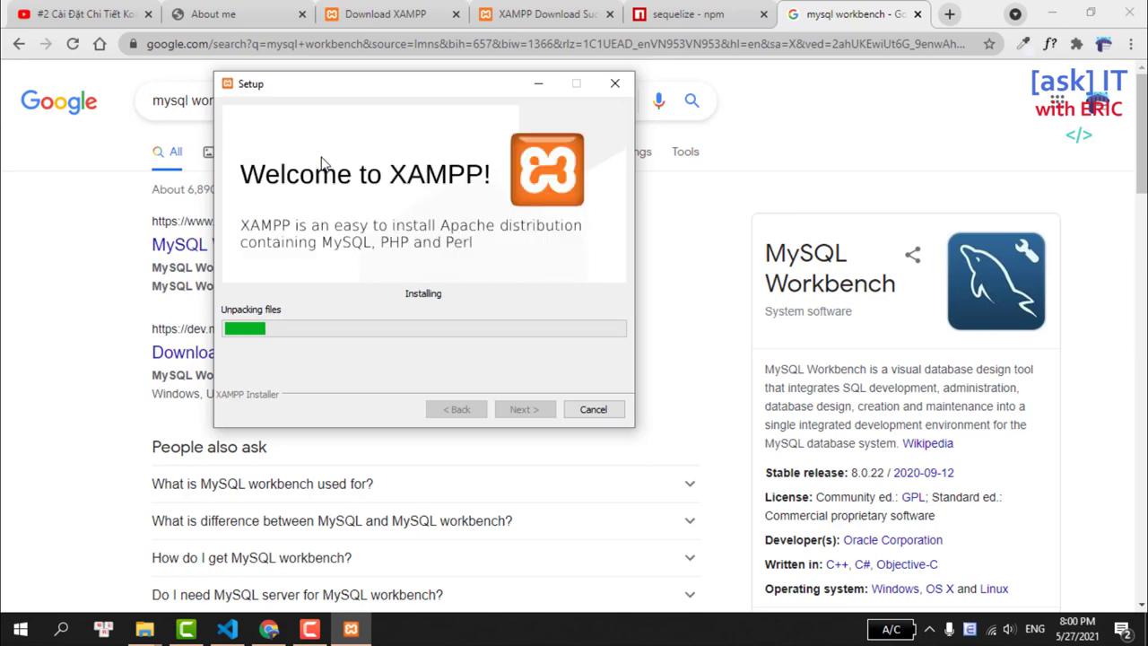
drag(339, 93, 425, 101)
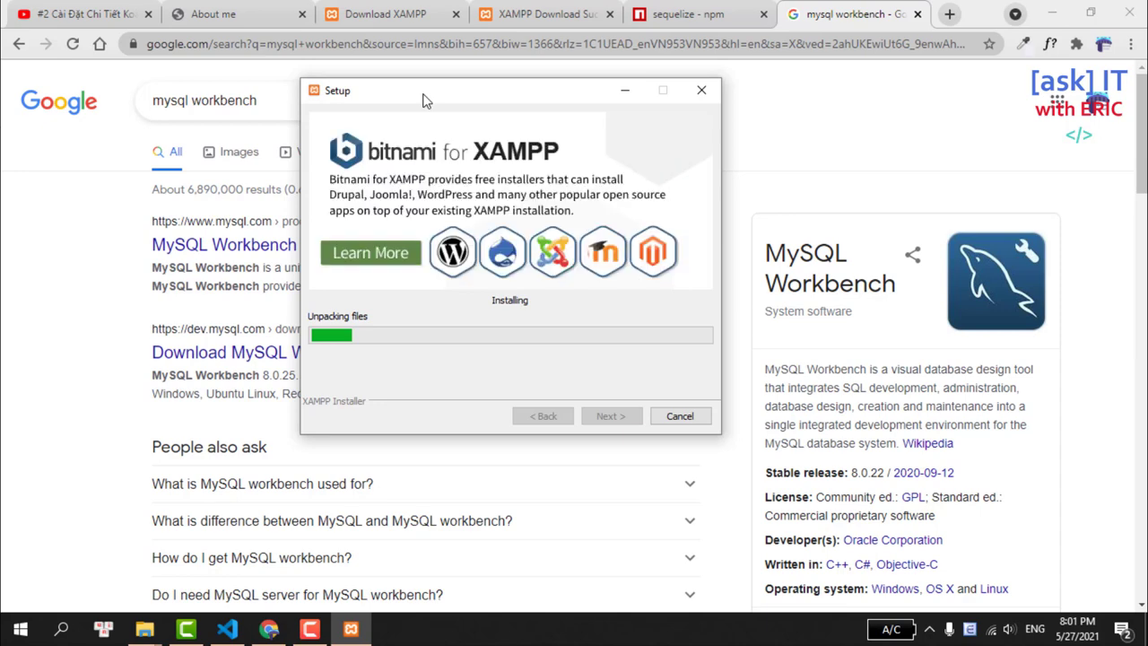
drag(425, 101, 563, 181)
Open the sequelize npm page's v6 Documentation link in a new tab and view the manual.
click(679, 11)
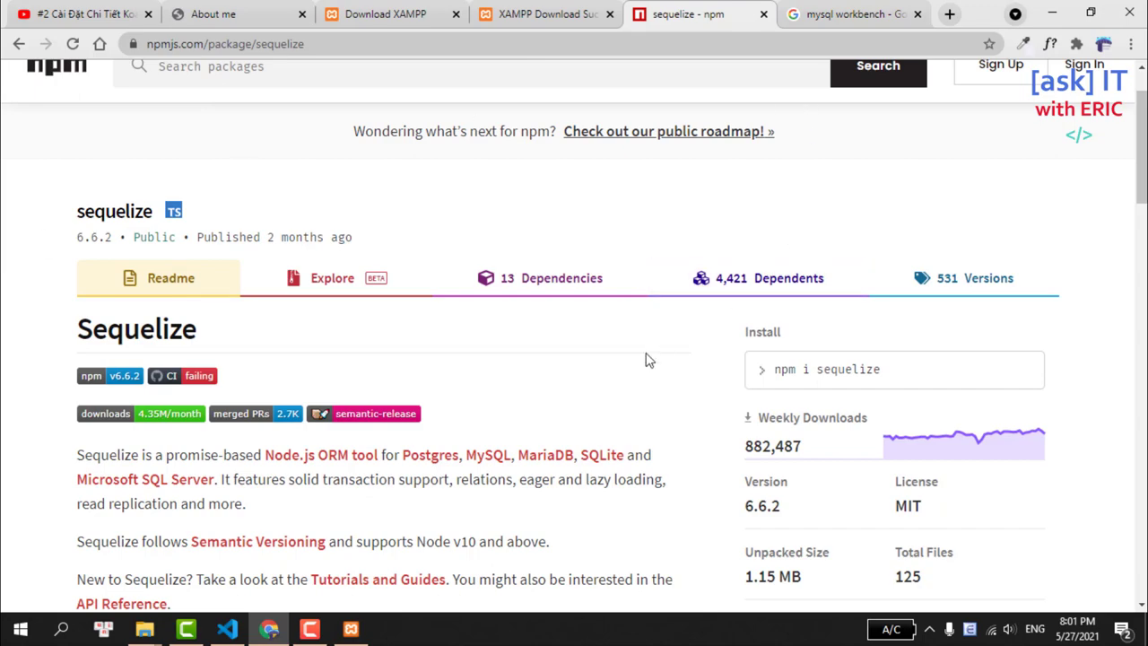
scroll(649, 359, down, 3)
scroll(649, 359, up, 1)
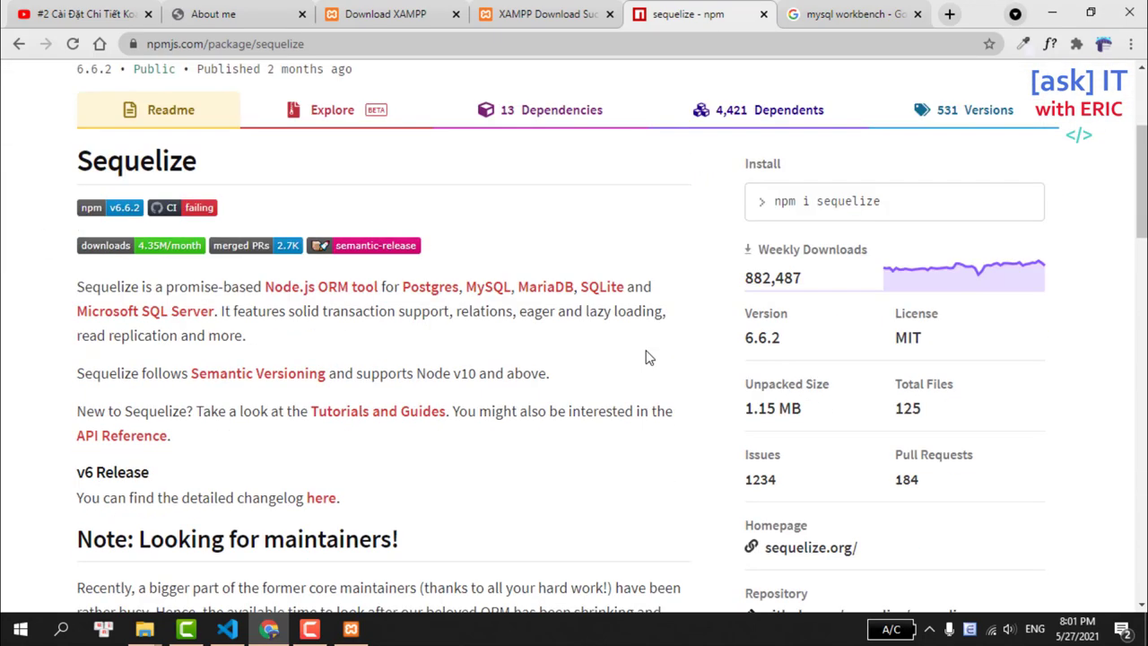
scroll(649, 359, down, 4)
scroll(514, 338, down, 4)
scroll(306, 217, down, 3)
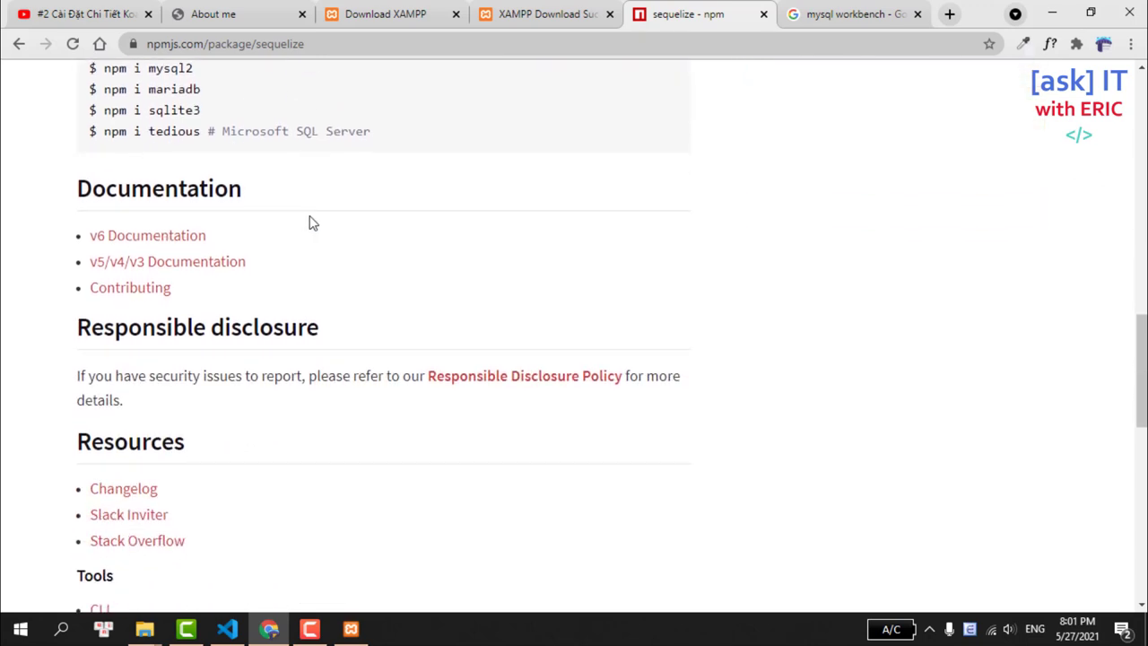
right_click(131, 236)
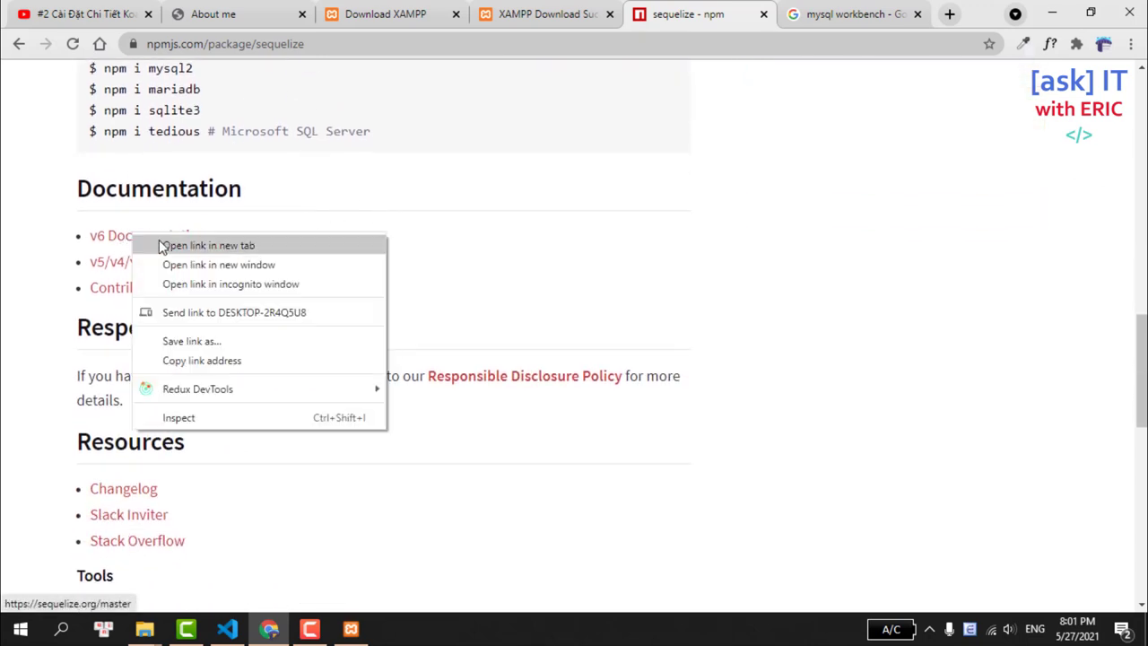
click(162, 243)
click(717, 14)
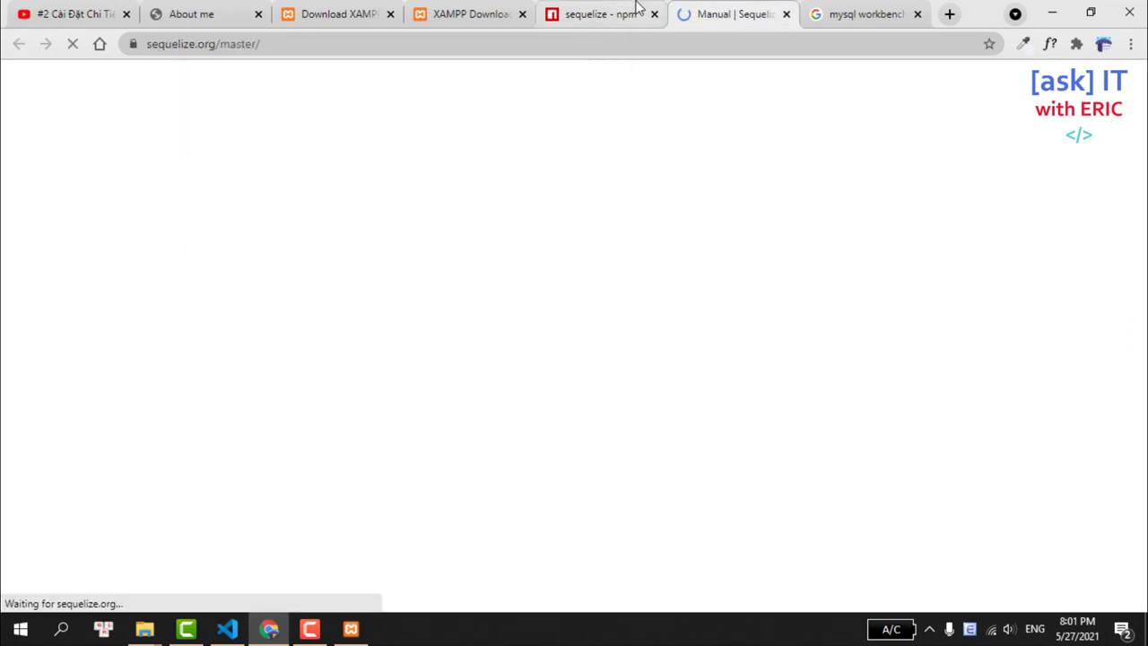
click(637, 7)
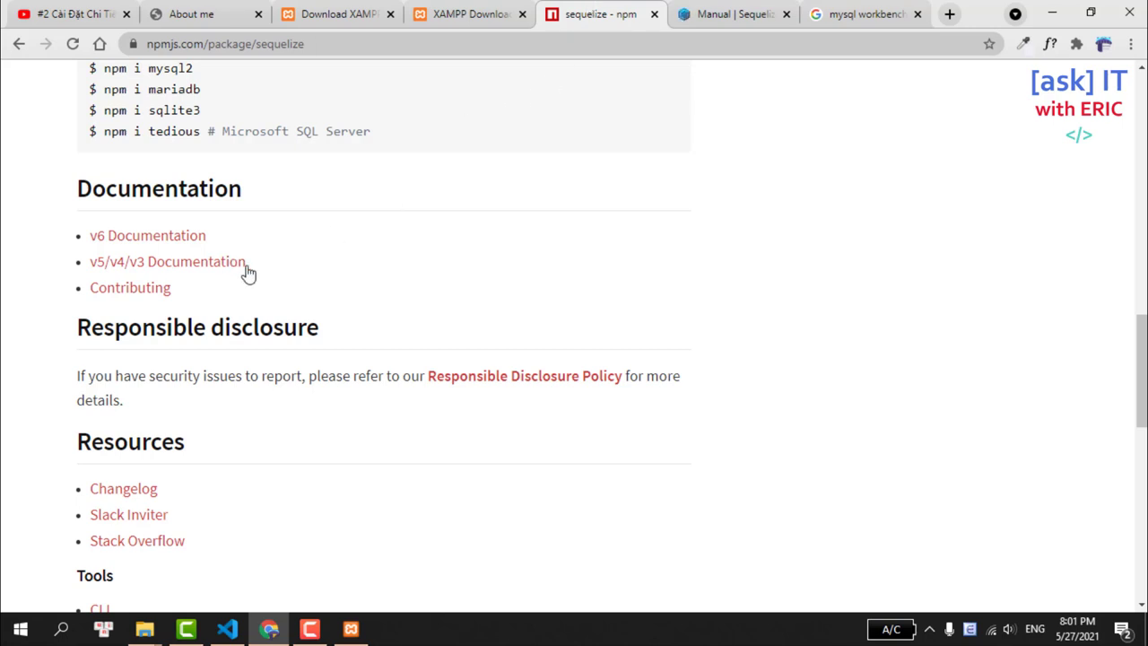
drag(297, 266, 79, 229)
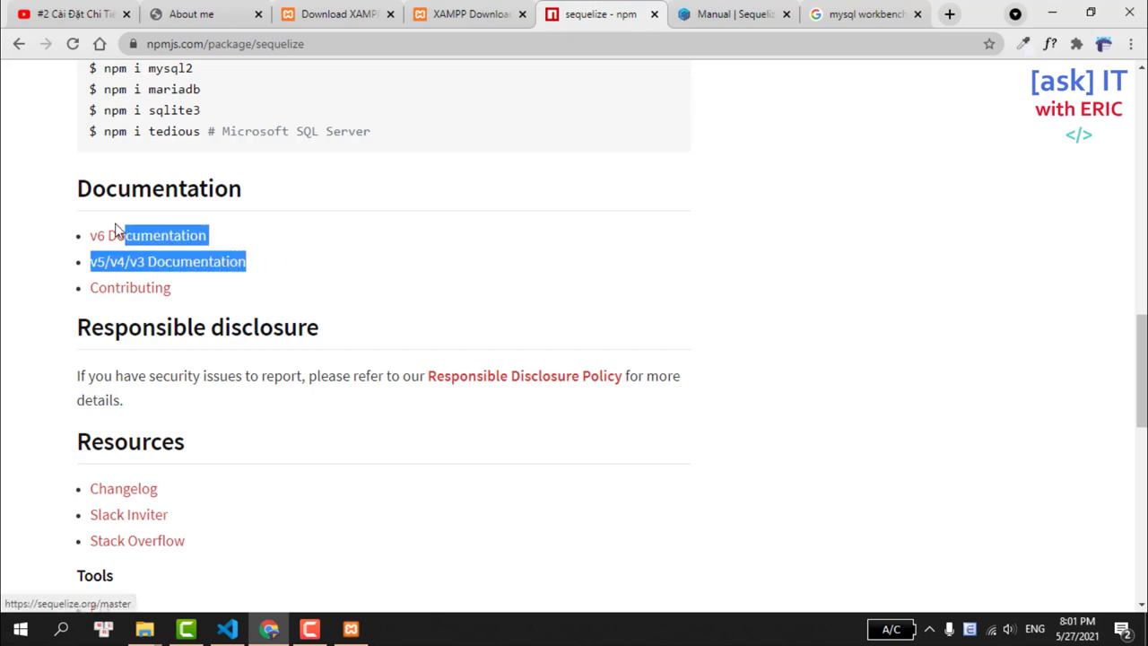
click(41, 225)
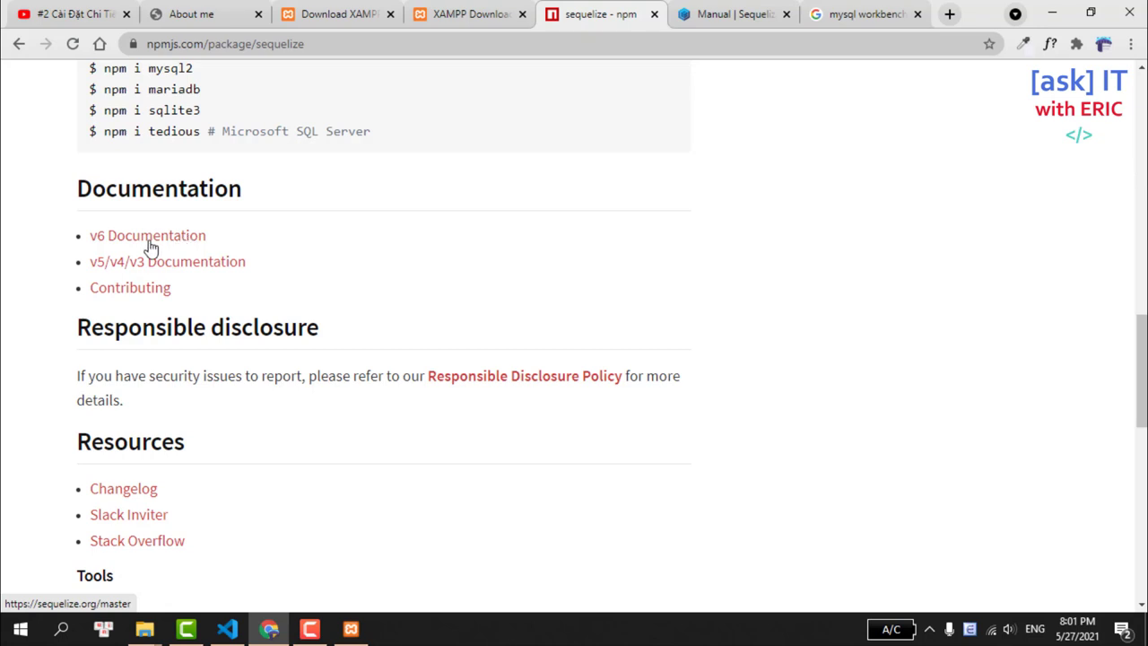
click(749, 13)
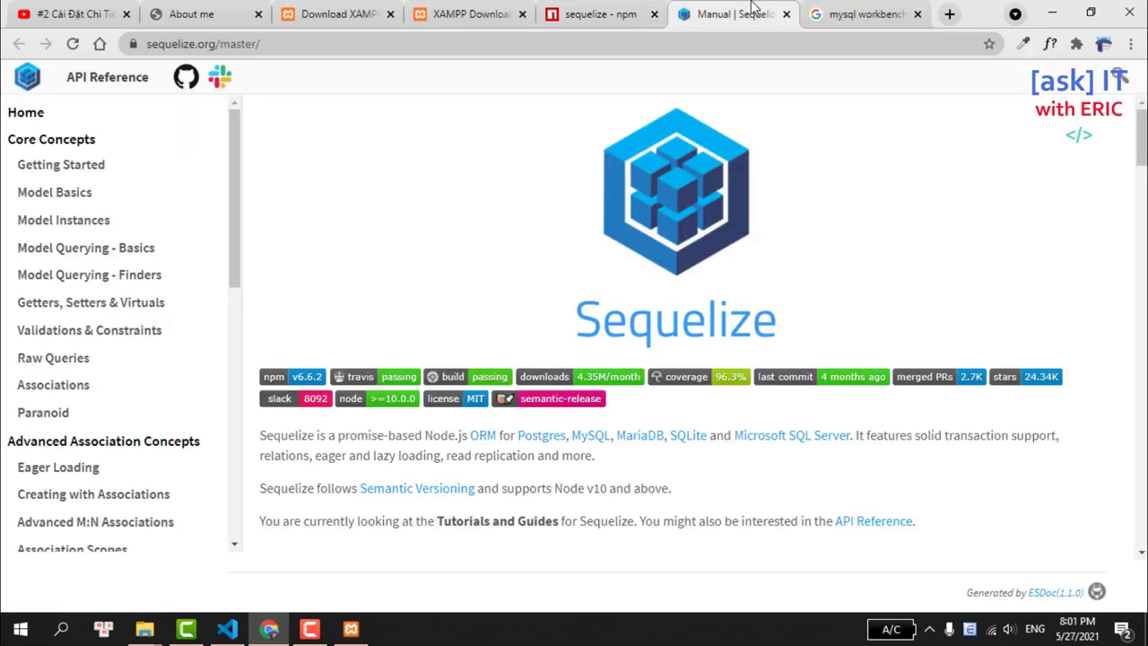
Read the Quick example code on the Sequelize manual home page, then open a blank tab.
scroll(89, 251, down, 3)
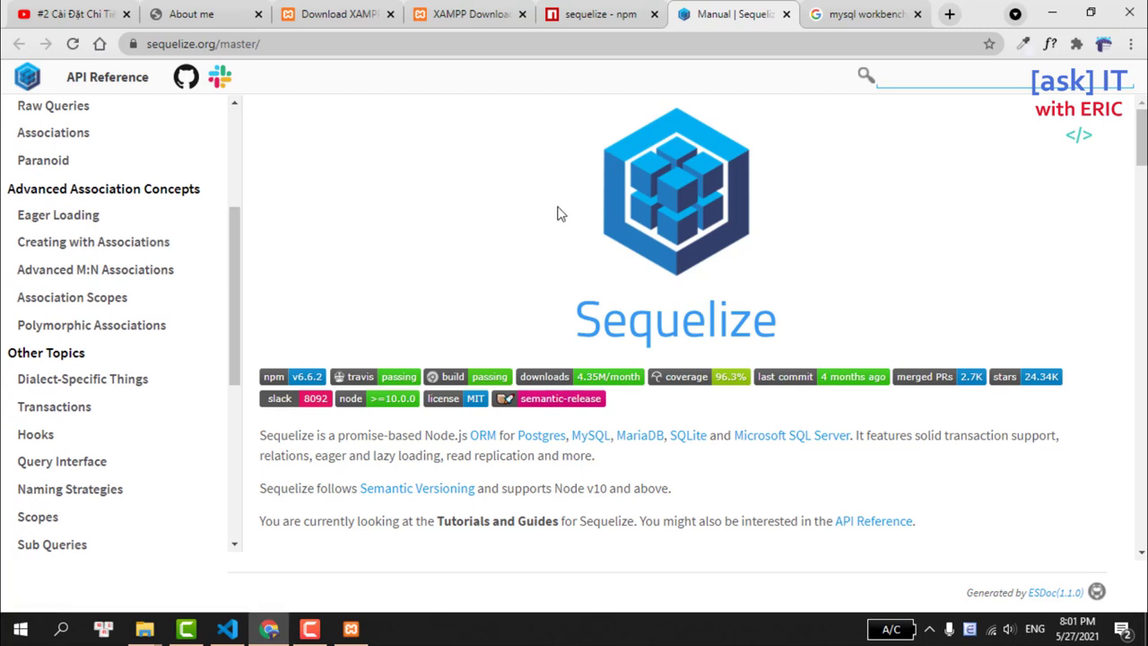
scroll(557, 213, down, 1)
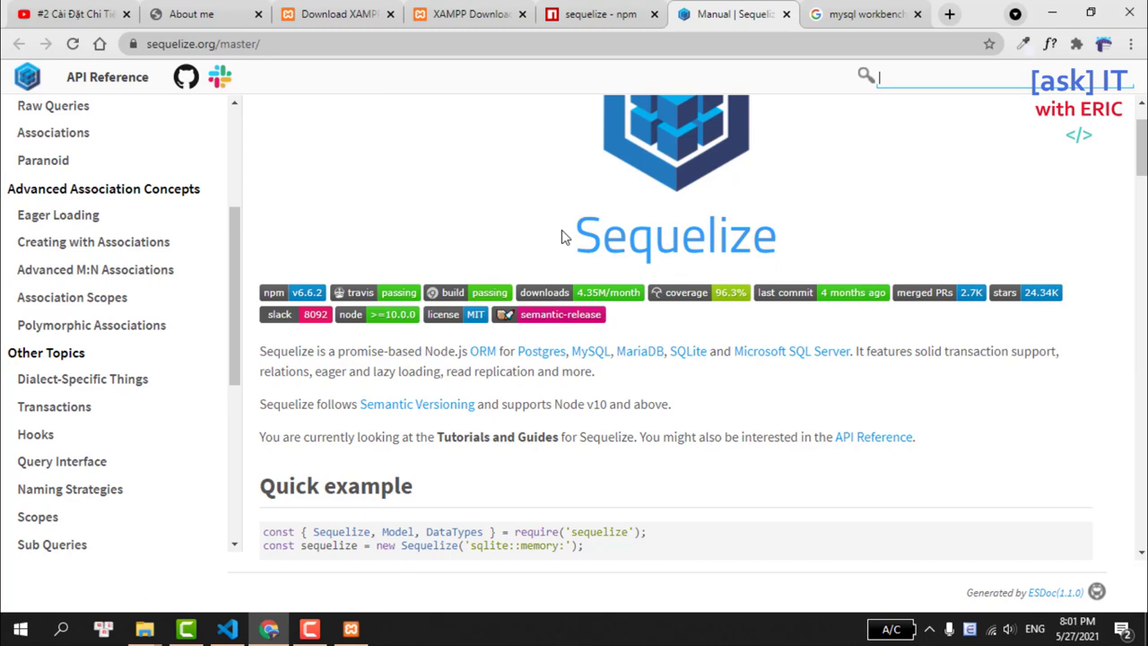
scroll(561, 230, down, 3)
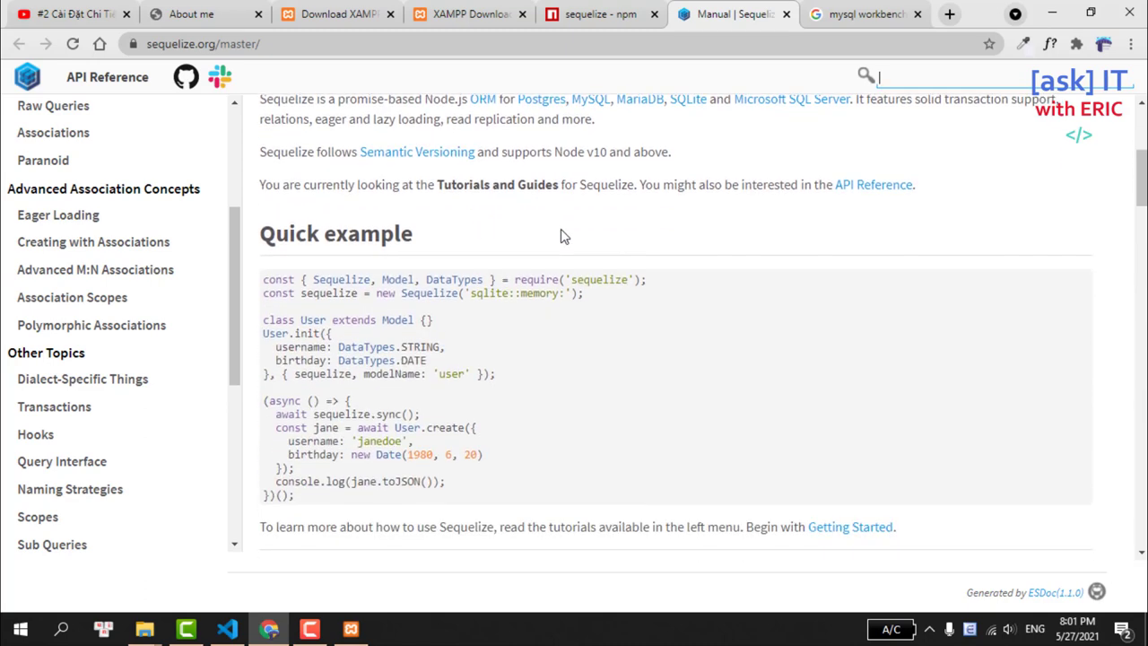
scroll(561, 231, down, 2)
scroll(561, 230, up, 1)
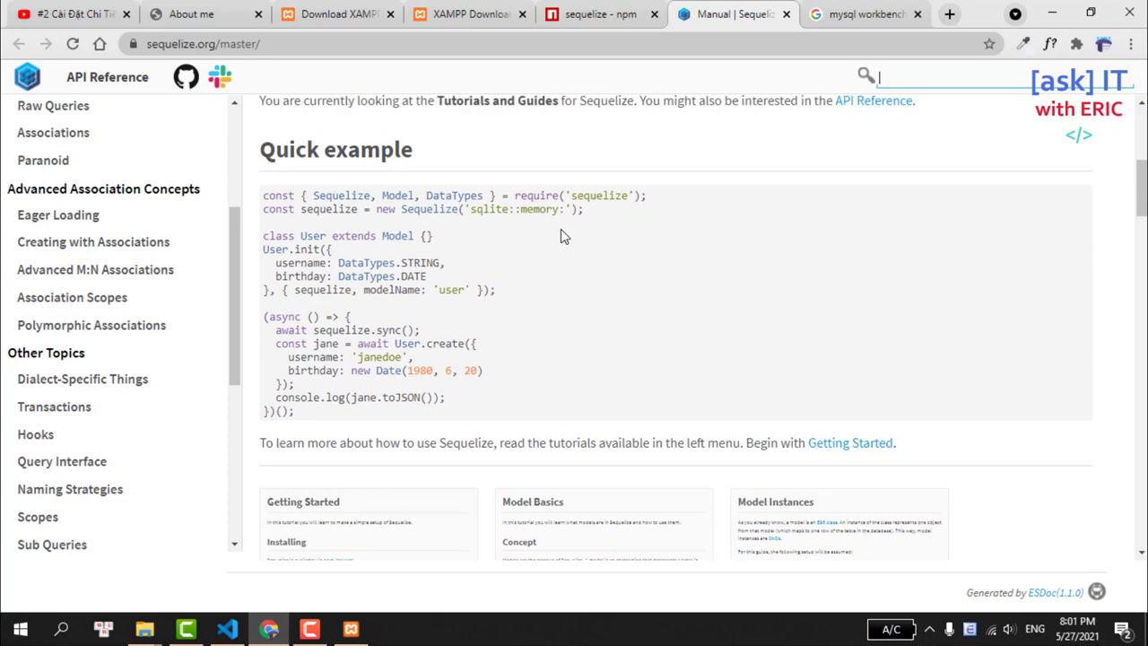
scroll(179, 248, down, 3)
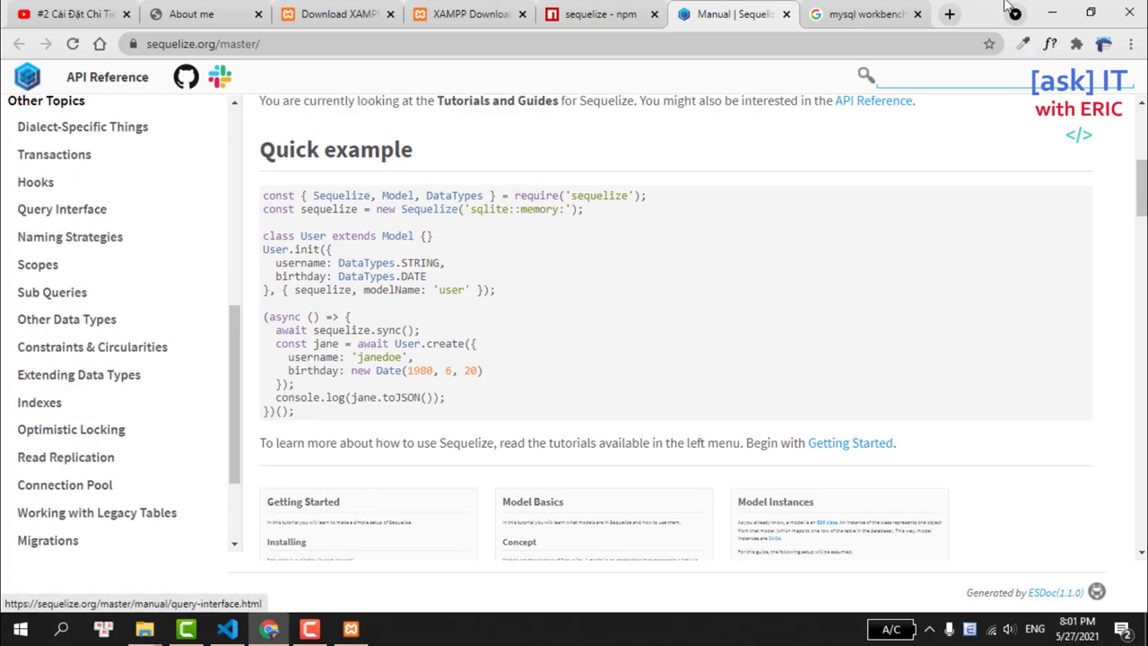
click(950, 15)
Google 'sequelize cli' and open the Sequelize Migrations manual result in a new tab.
text(dq)
key(BackSpace)
key(BackSpace)
text(s)
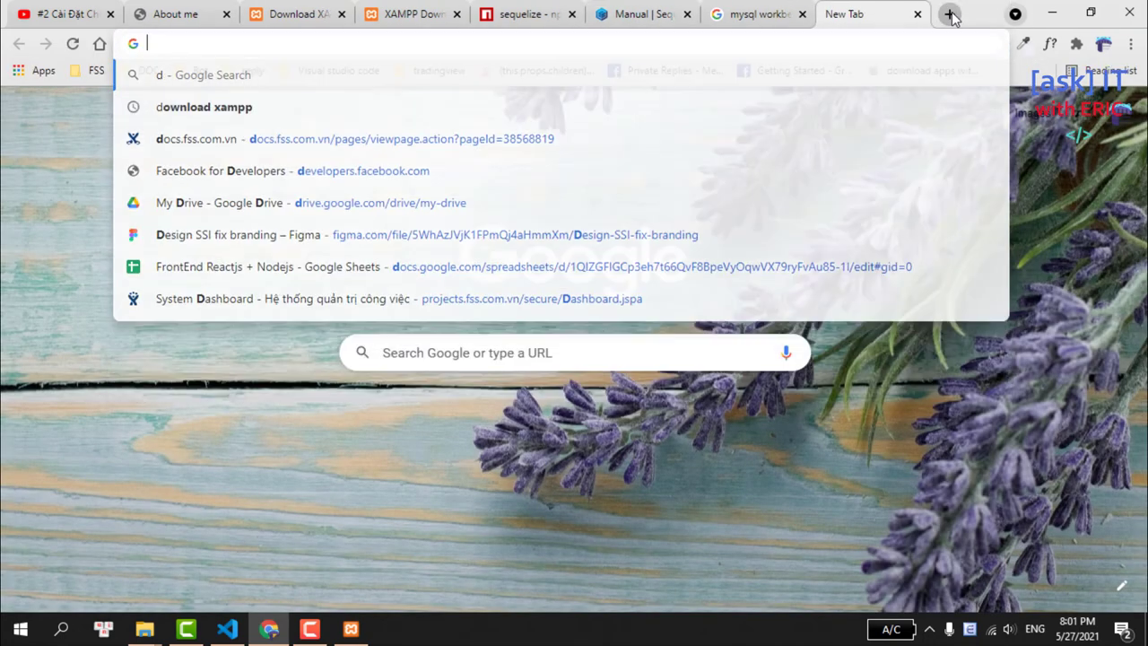
text(equel)
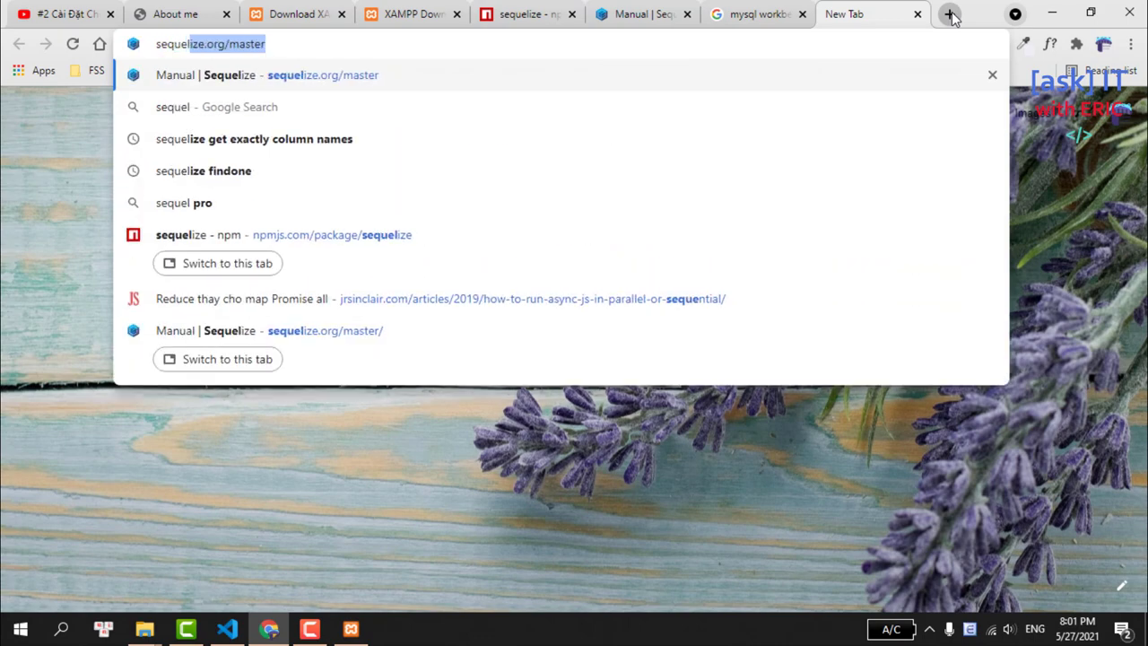
text(ize cli)
key(Return)
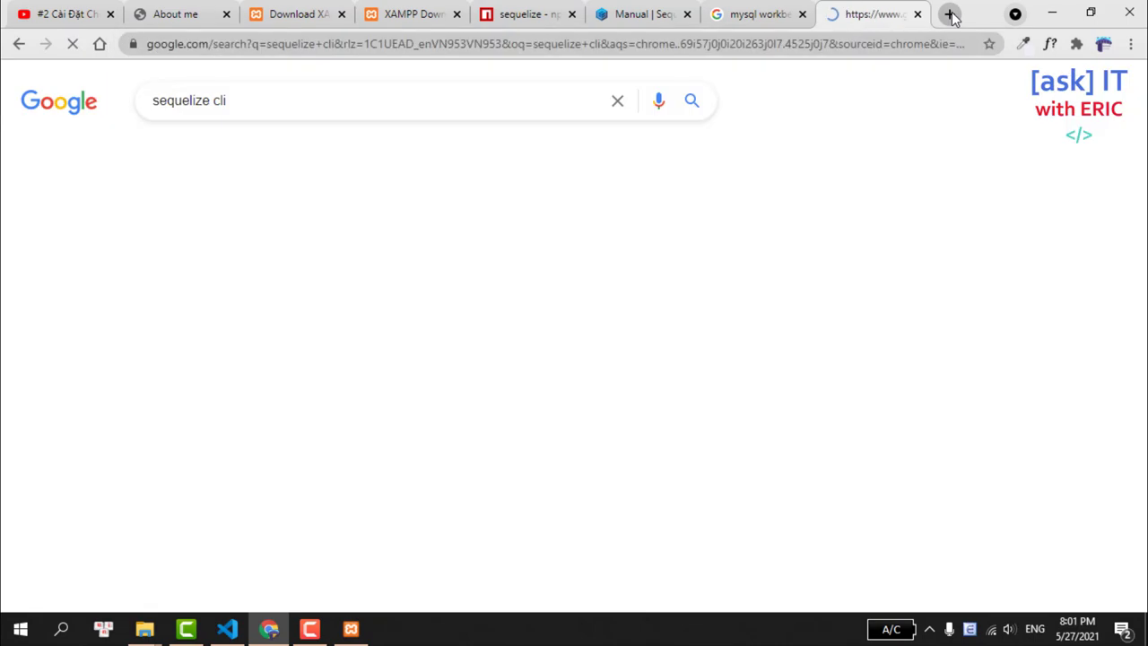
scroll(524, 170, down, 1)
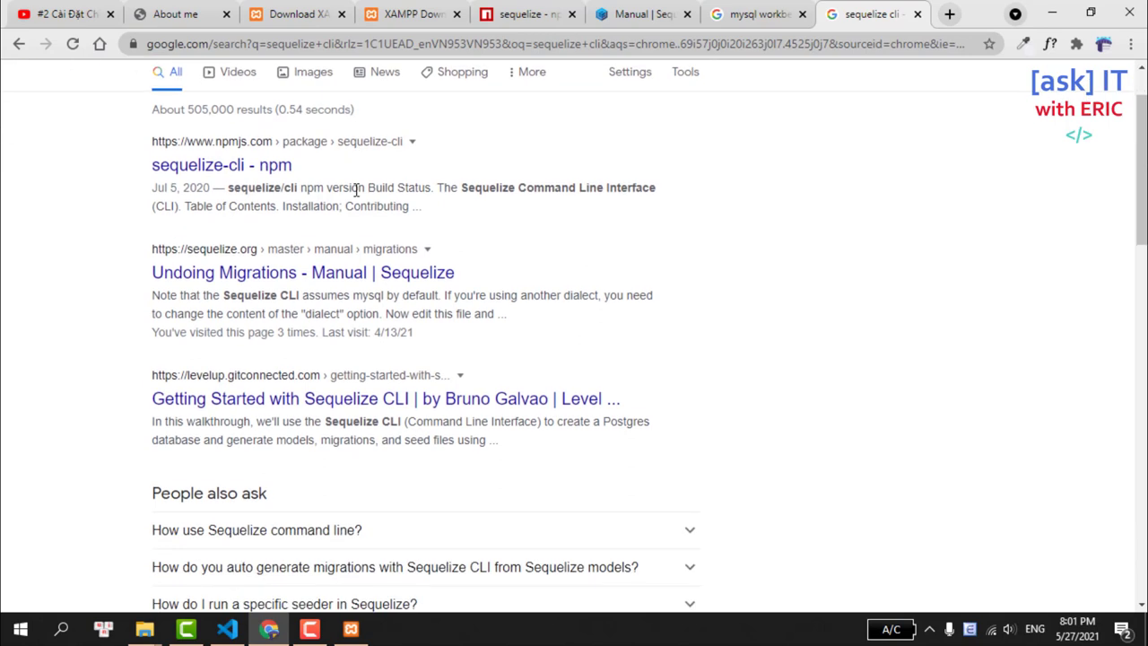
right_click(280, 387)
click(21, 320)
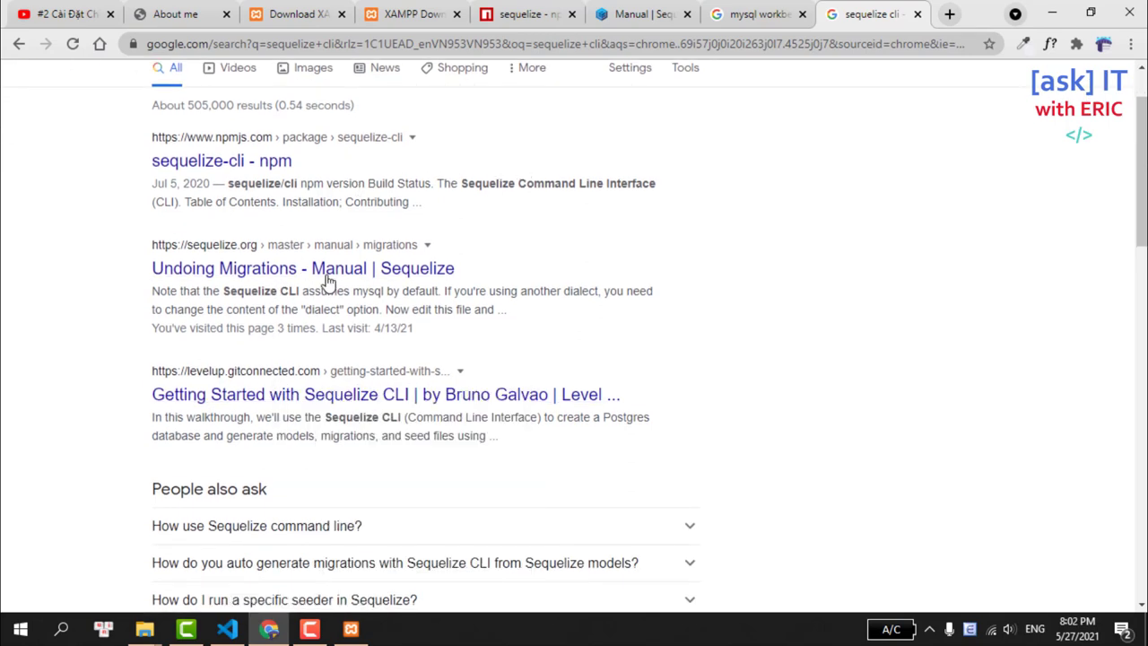
right_click(371, 277)
click(379, 287)
click(874, 13)
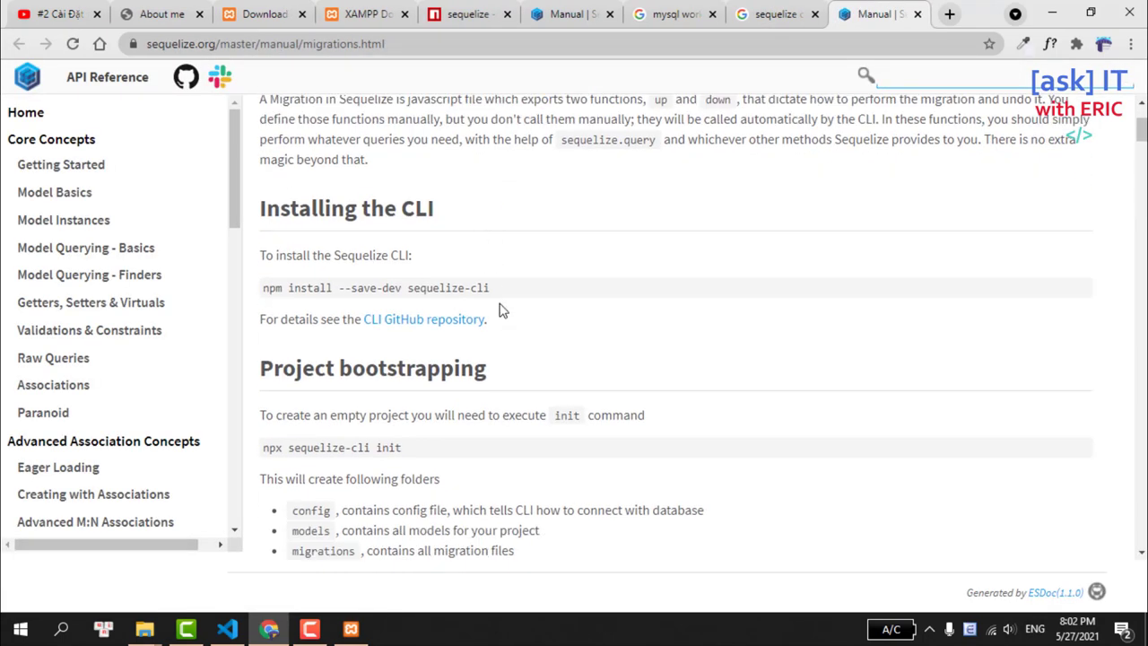
Copy the package name sequelize-cli from the npm install --save-dev command.
drag(520, 296, 266, 289)
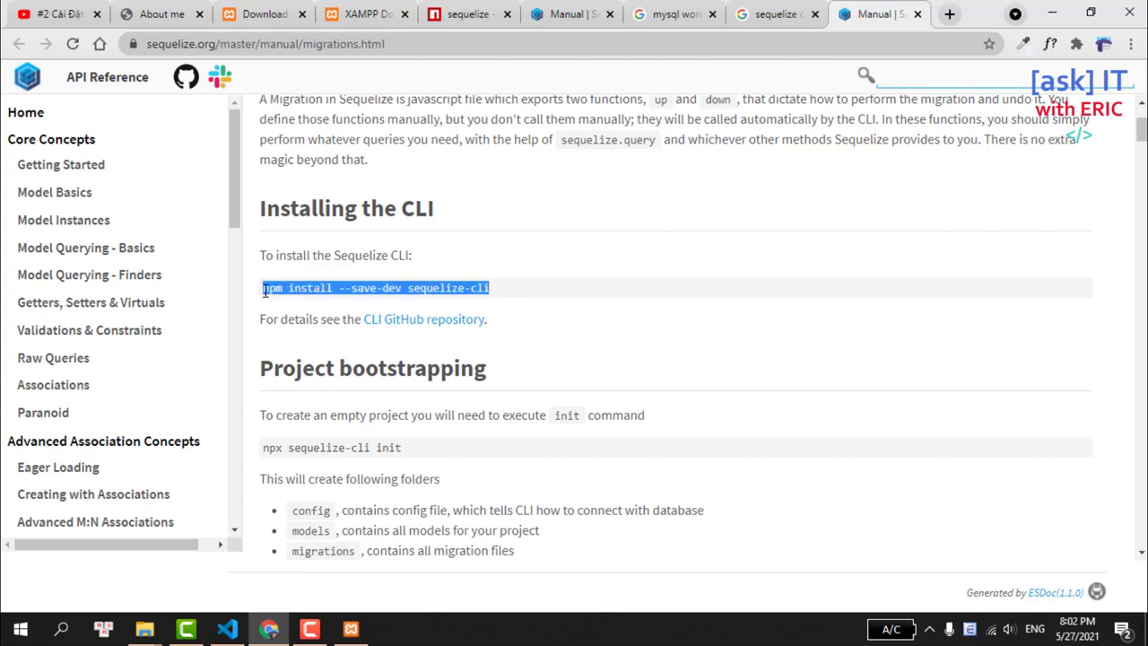
drag(518, 297, 410, 293)
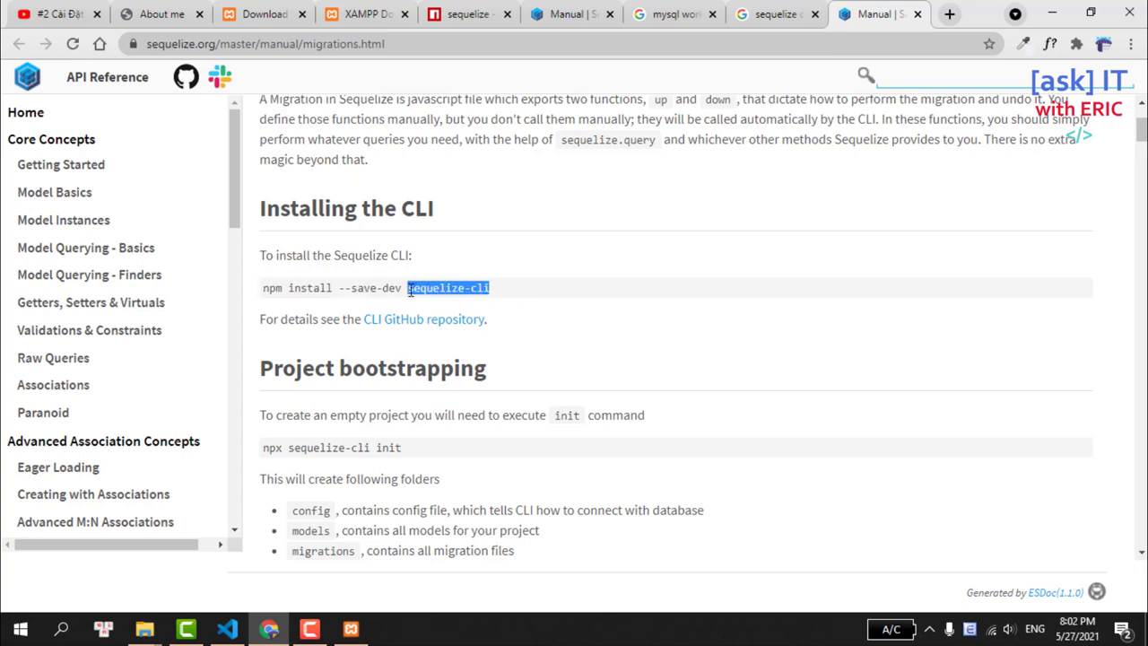
right_click(411, 290)
click(437, 304)
Search 'npm sequelize-cli' in a new tab and open the sequelize-cli npm package page.
click(949, 15)
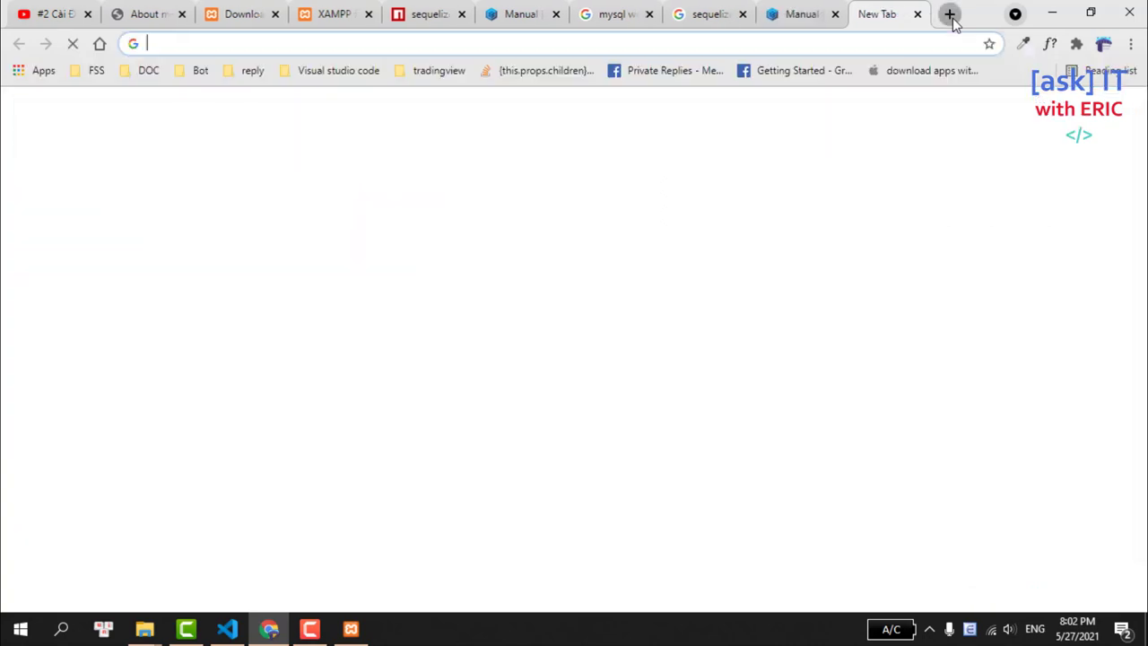
text(npm)
key(ctrl+v)
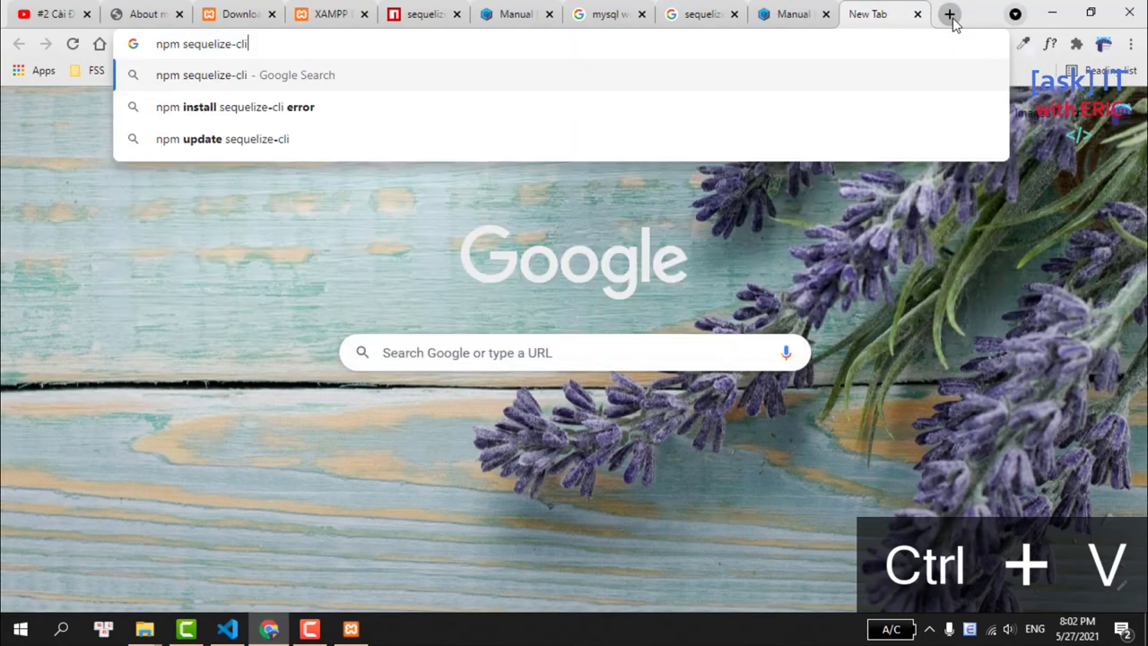
key(Return)
click(262, 254)
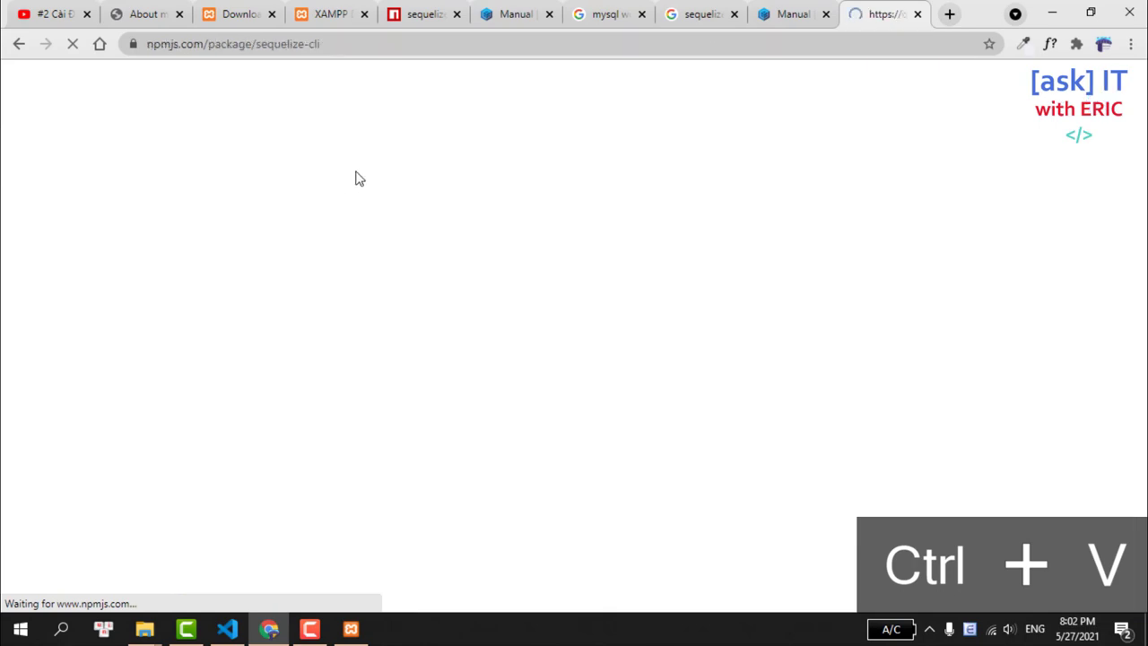
scroll(443, 141, down, 1)
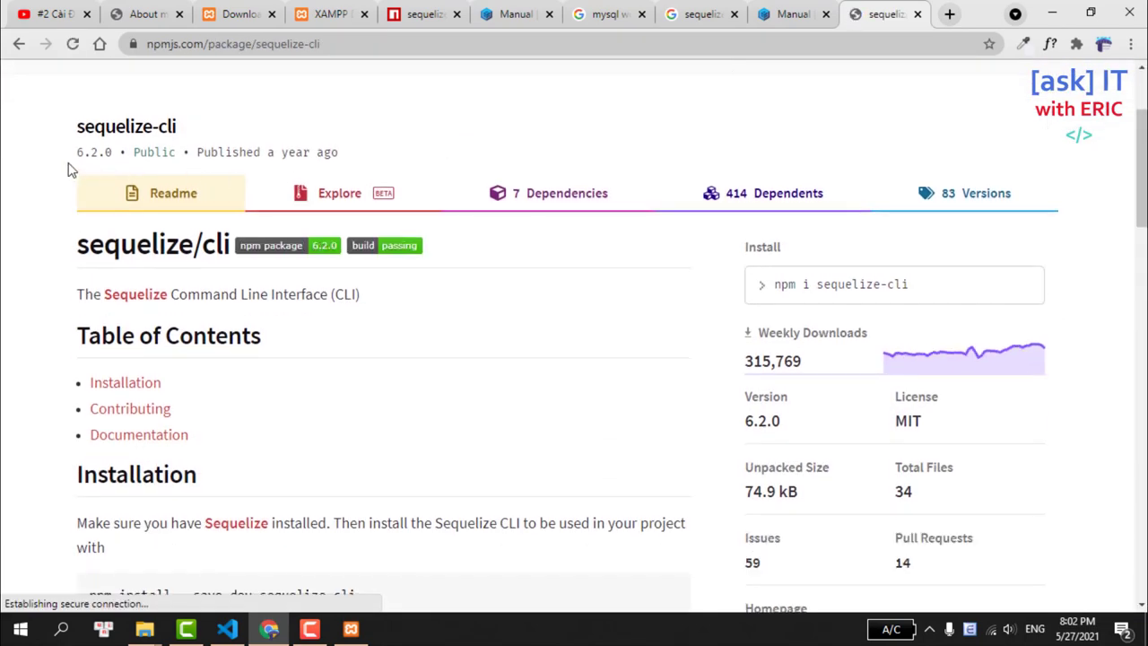
In the Migrations manual, select the npm install --save-dev sequelize-cli command under Installing the CLI.
click(786, 7)
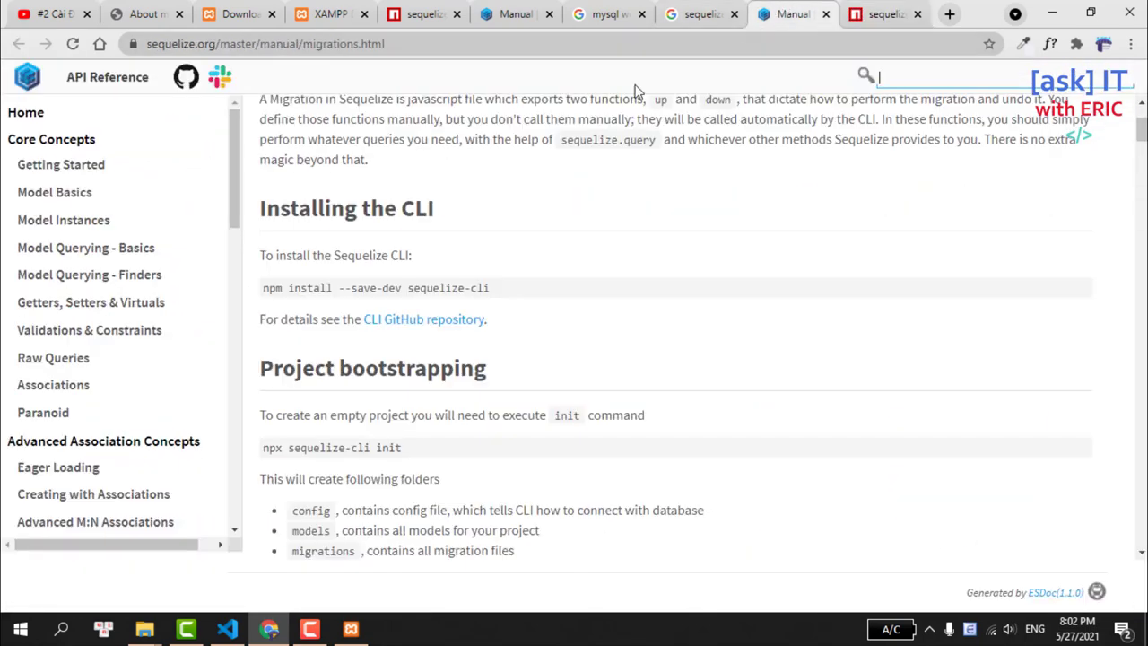
scroll(500, 179, down, 1)
scroll(520, 179, down, 2)
scroll(526, 177, up, 2)
scroll(515, 285, down, 2)
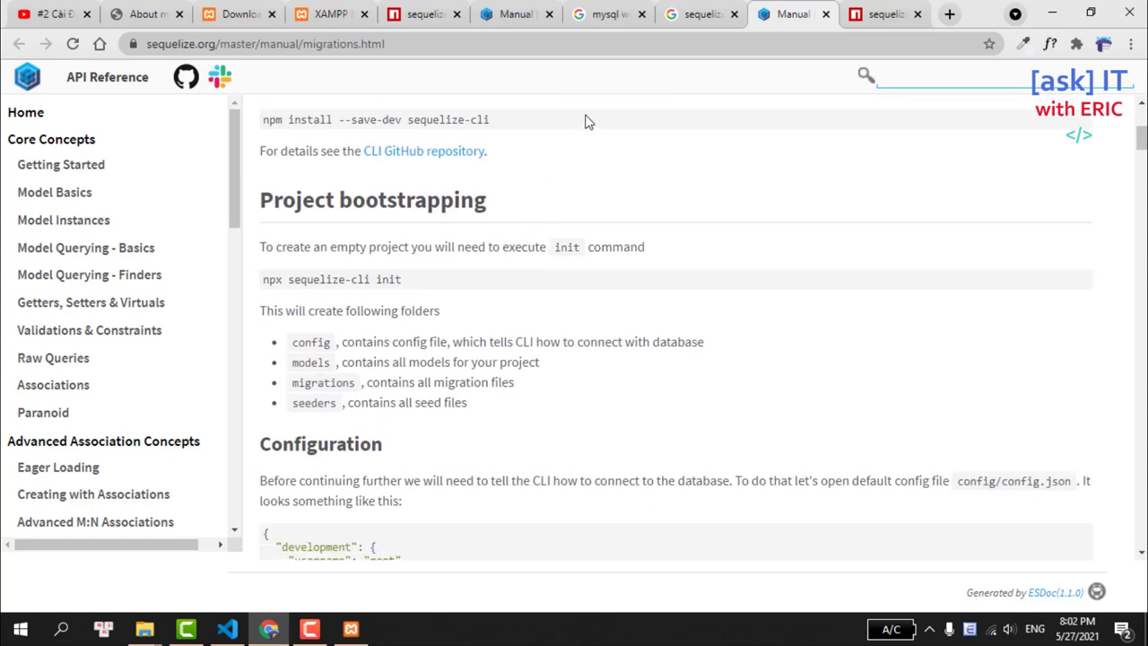
scroll(548, 199, up, 1)
drag(527, 206, 263, 215)
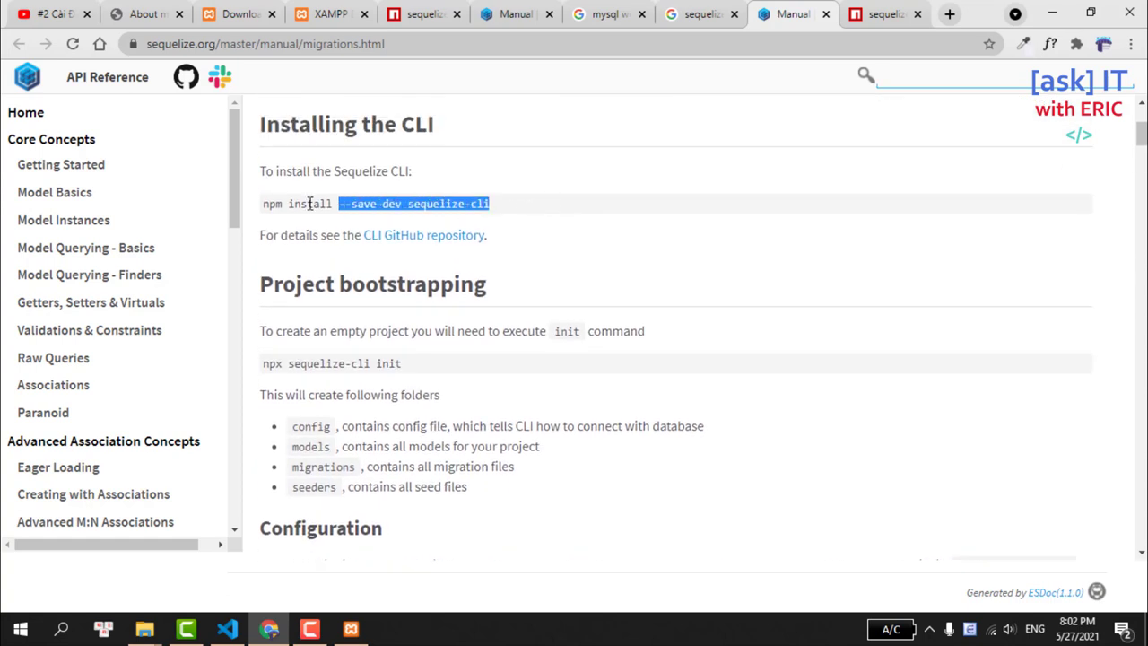
right_click(293, 204)
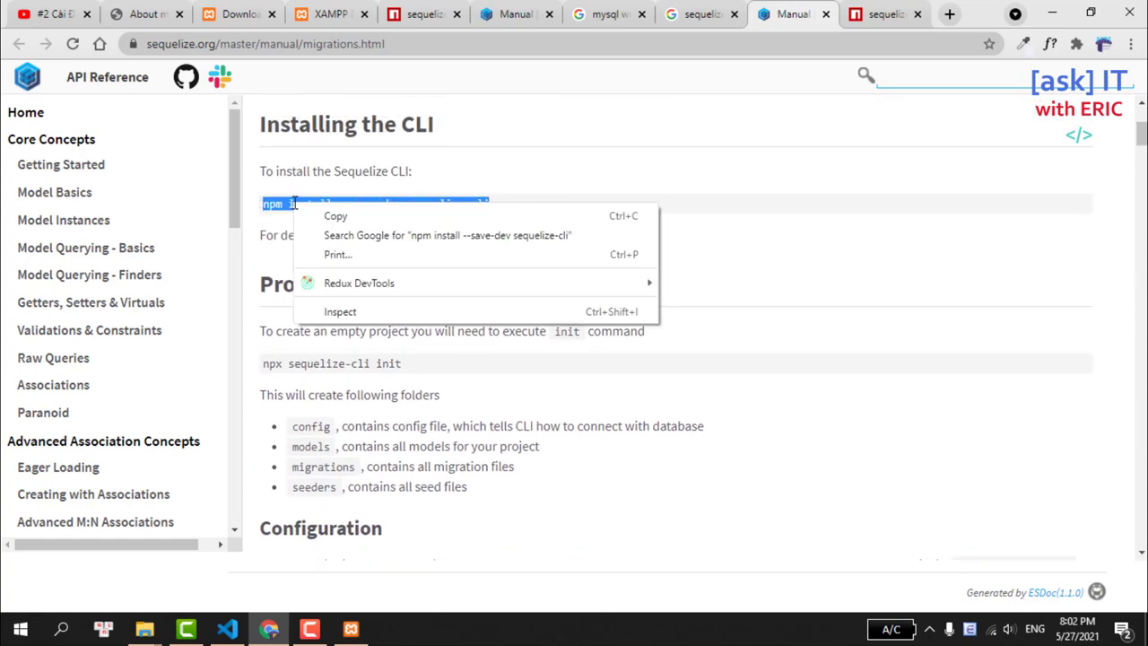
click(376, 206)
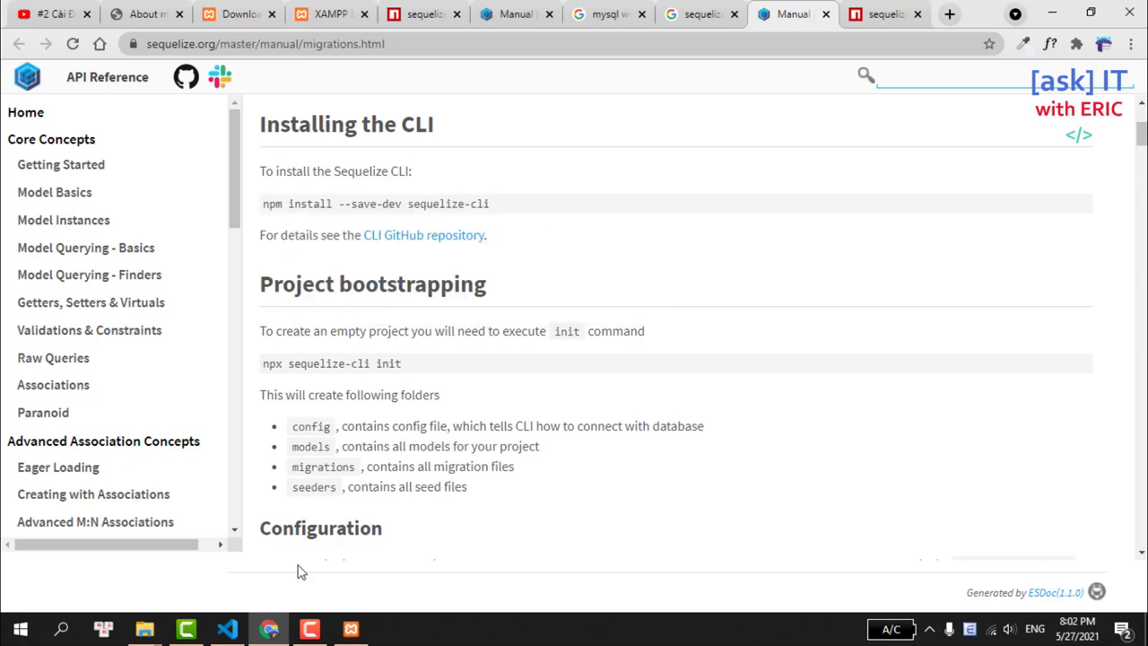
Open a blank Notepad window and position it in front of the installer.
click(21, 628)
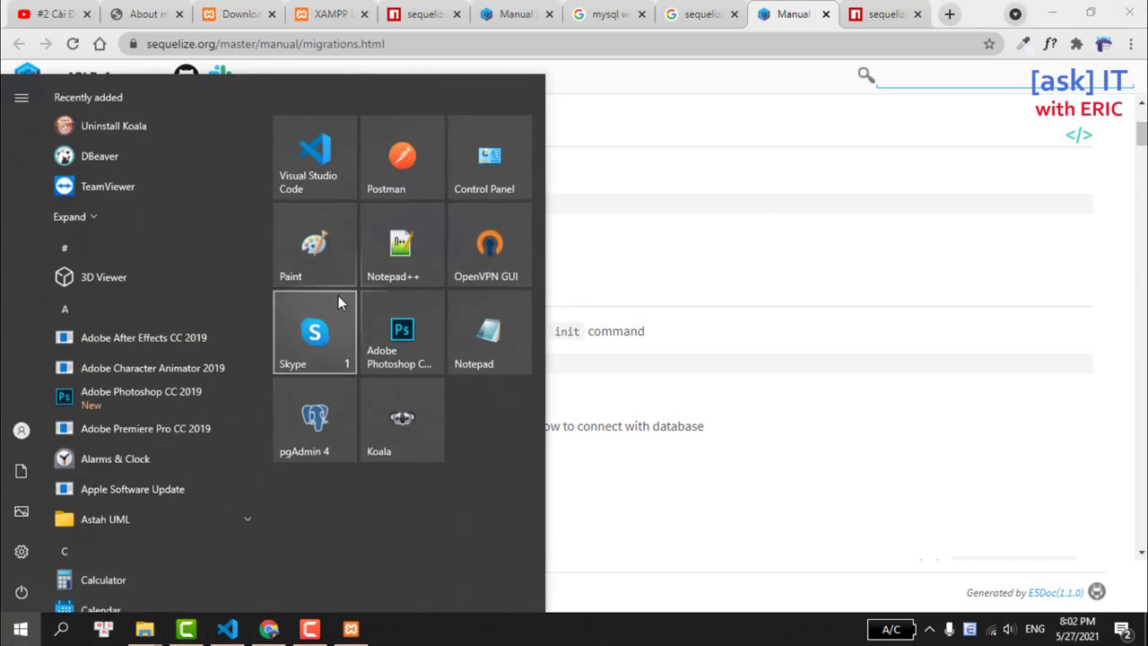
key(Escape)
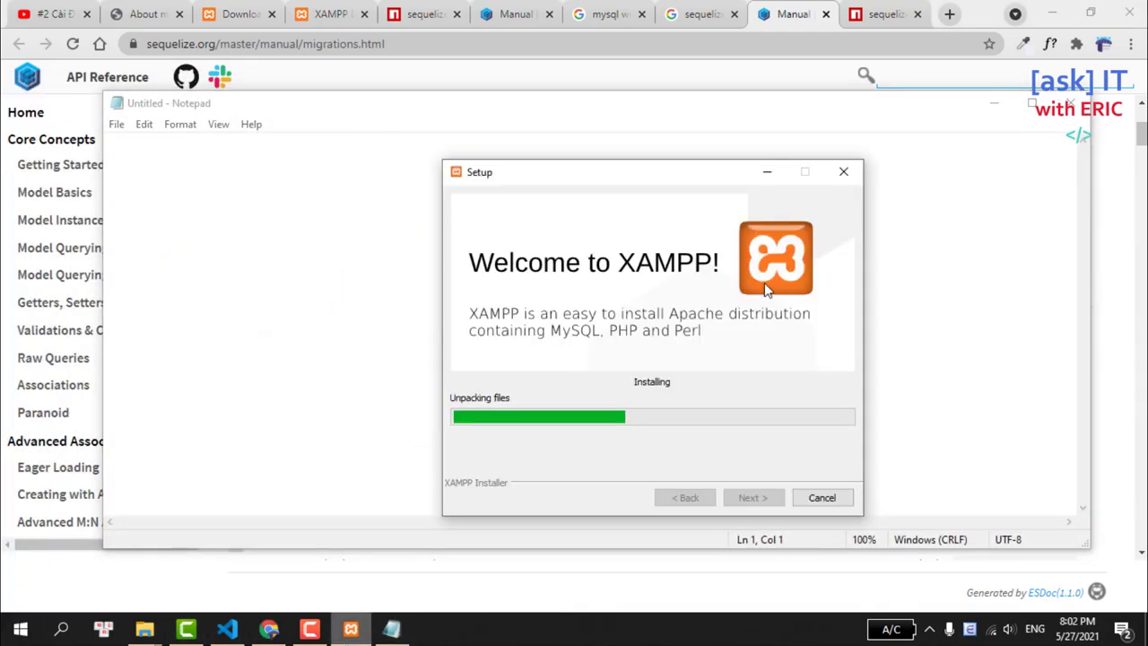
click(318, 135)
drag(320, 109, 658, 172)
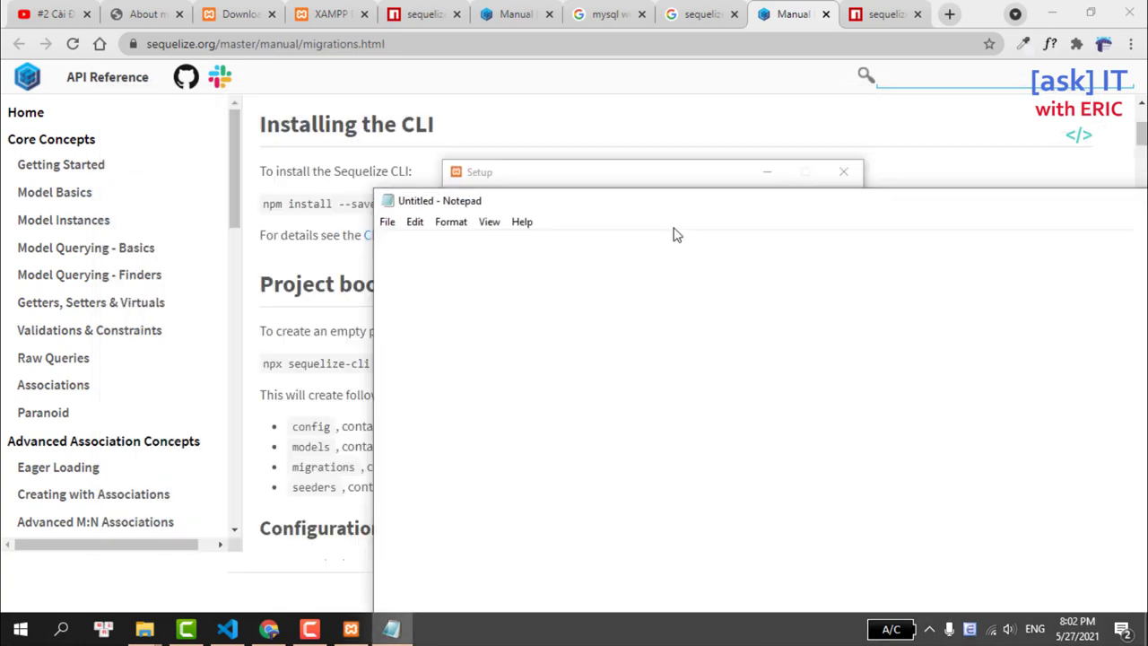
click(617, 118)
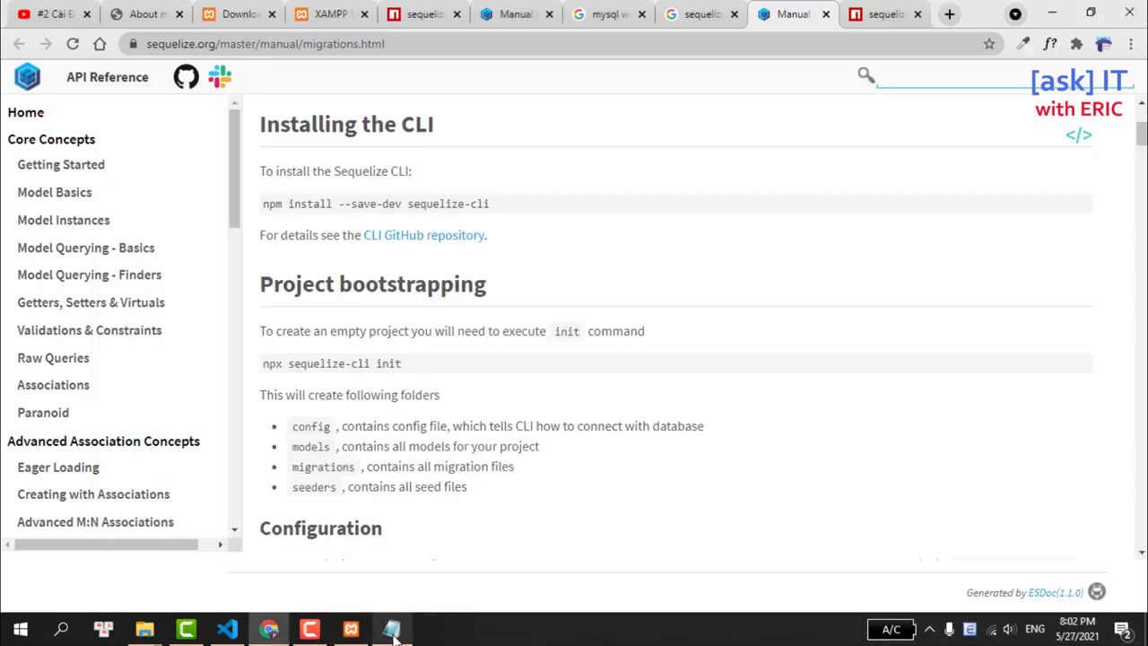
click(391, 628)
drag(638, 174, 650, 210)
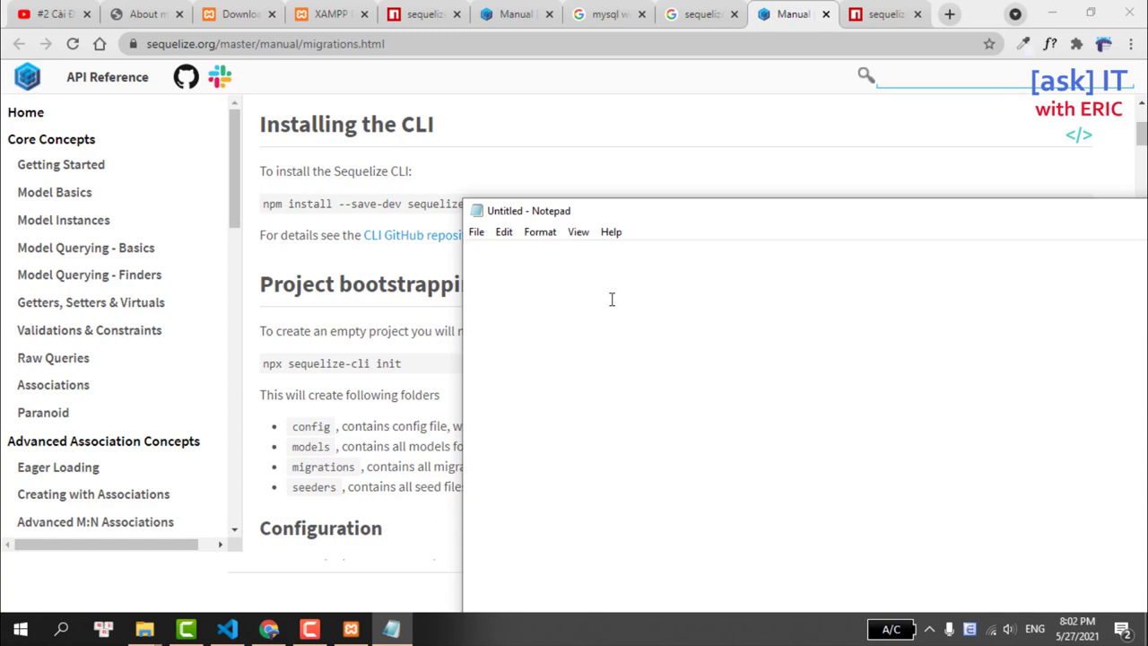
text(npm)
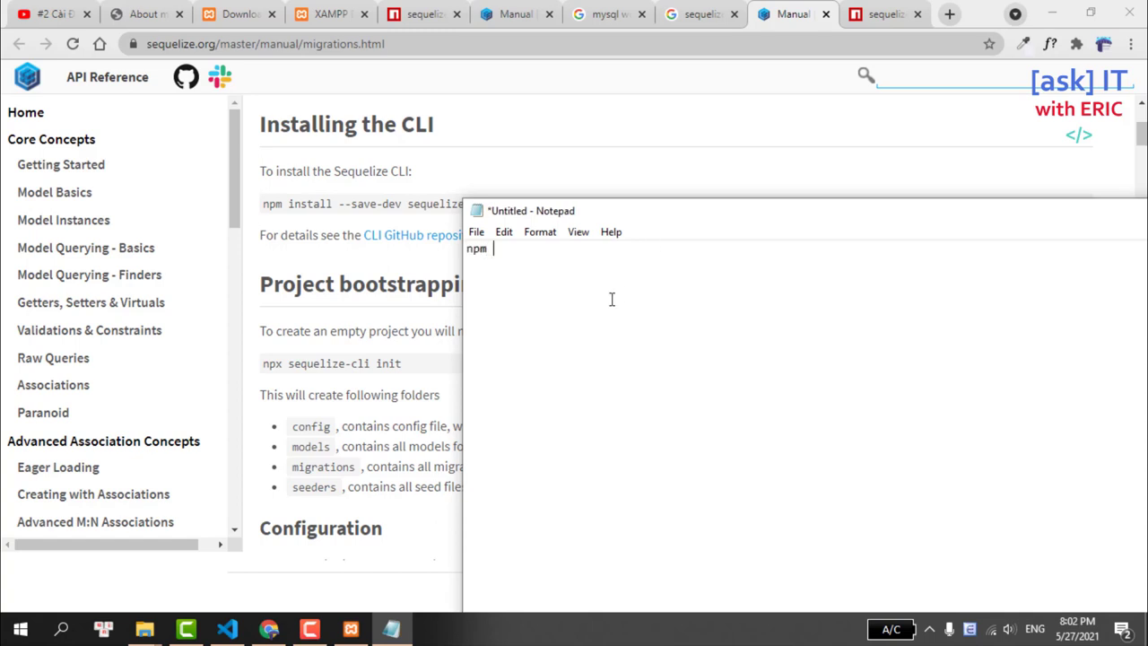
text(insta)
text(0)
text(ave)
text(ev)
text(seq)
text(eliz)
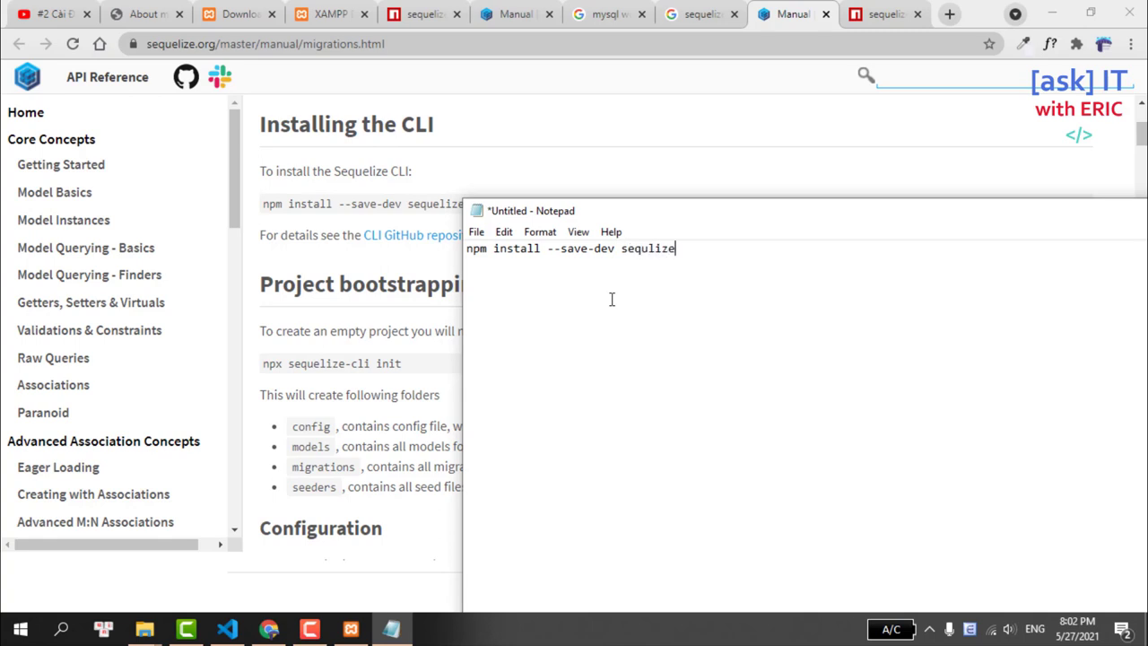
key(BackSpace)
key(BackSpace)
key(BackSpace)
key(BackSpace)
key(BackSpace)
text(uelize)
text(li@)
text(6)
text(0)
click(882, 9)
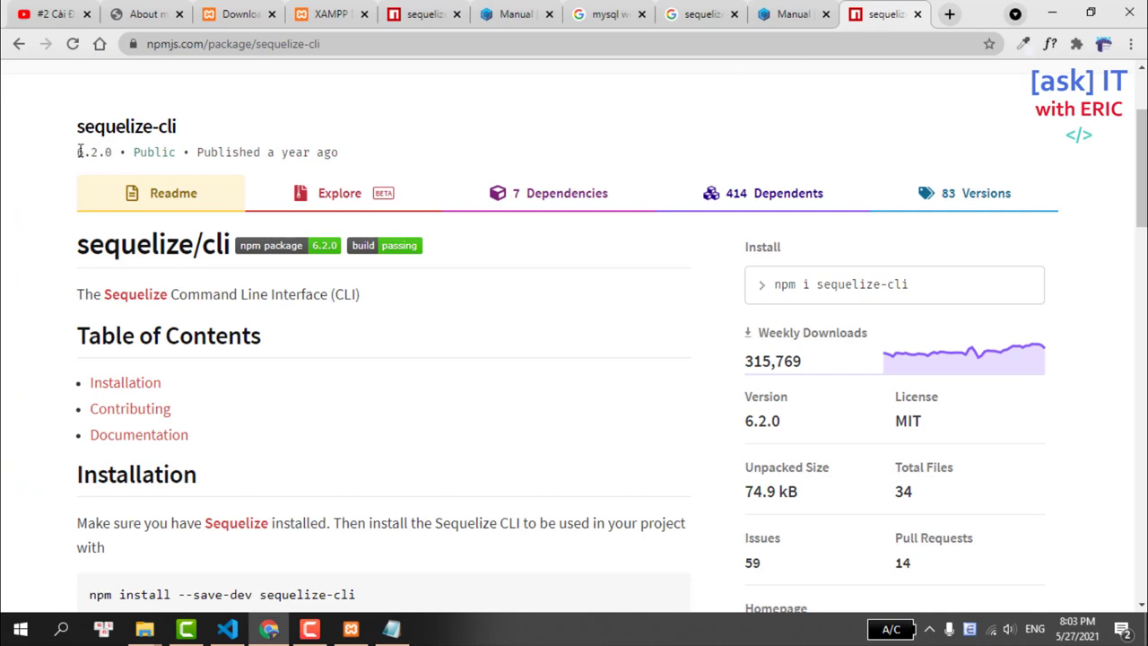
drag(79, 152, 113, 151)
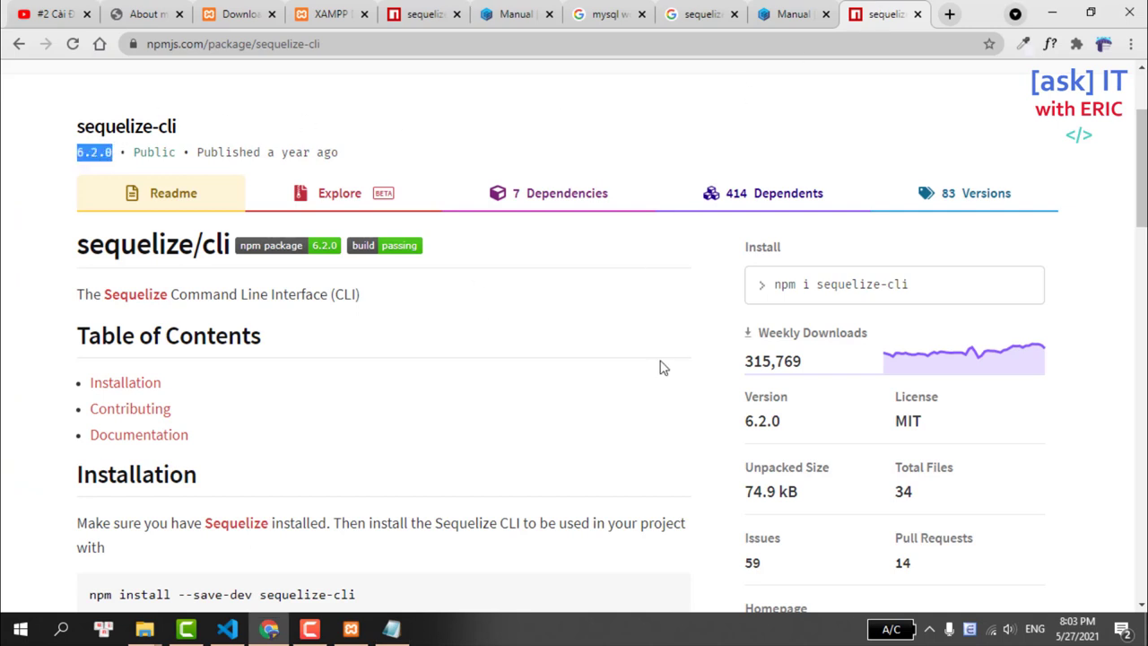
click(801, 11)
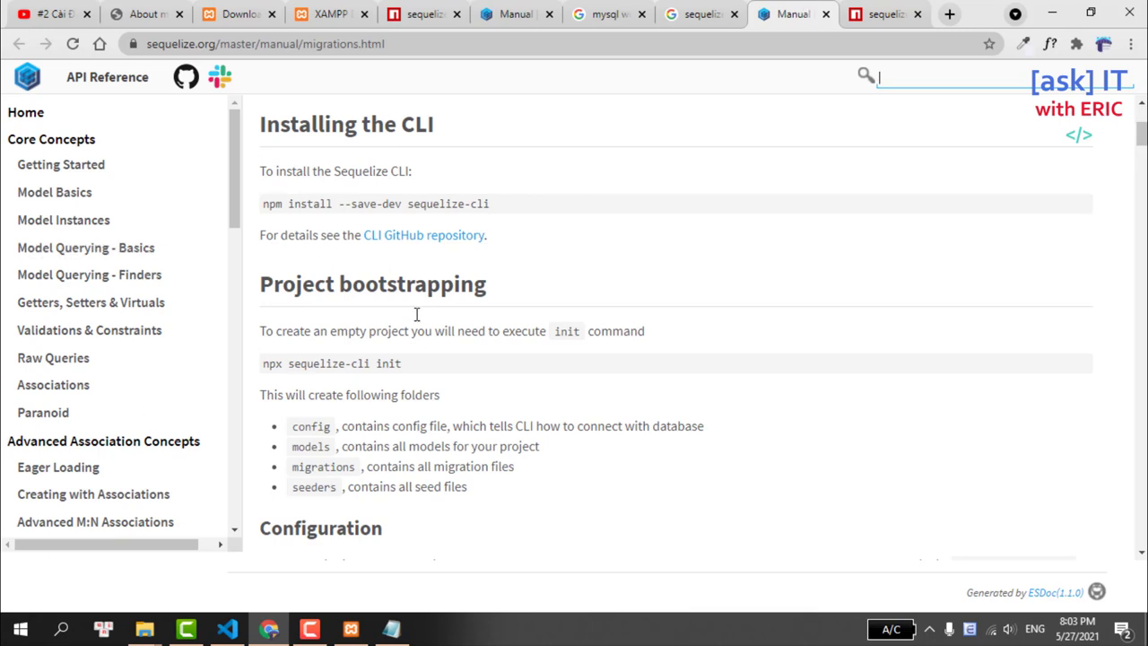
click(392, 628)
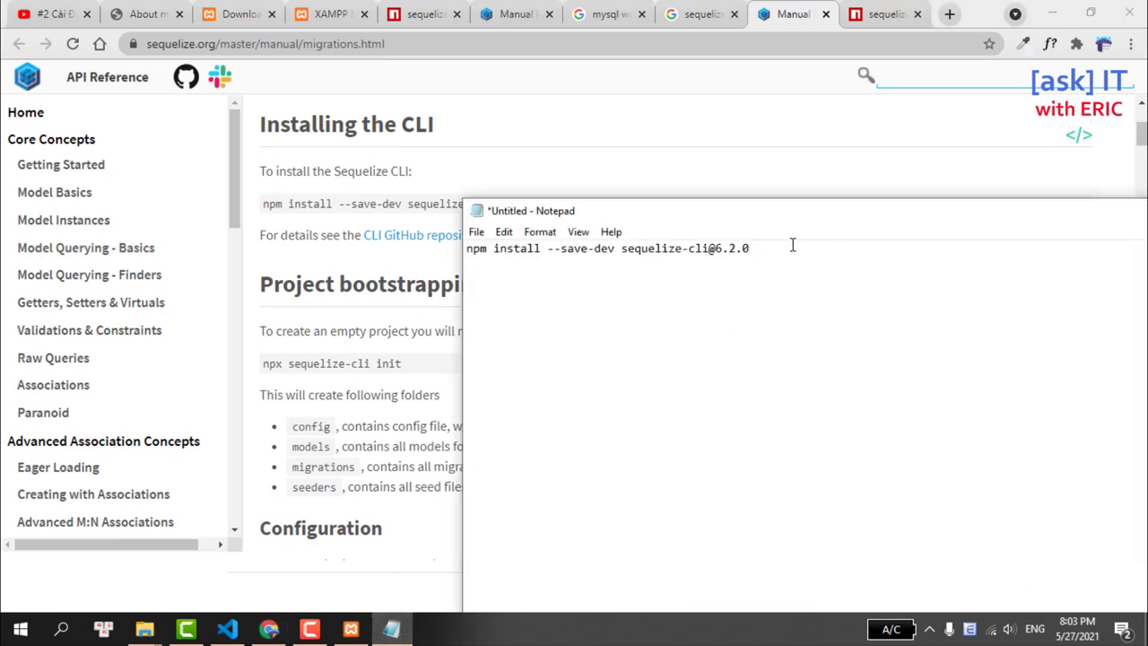
key(shift+Left)
key(shift+Left)
key(shift+Left)
drag(663, 247, 460, 243)
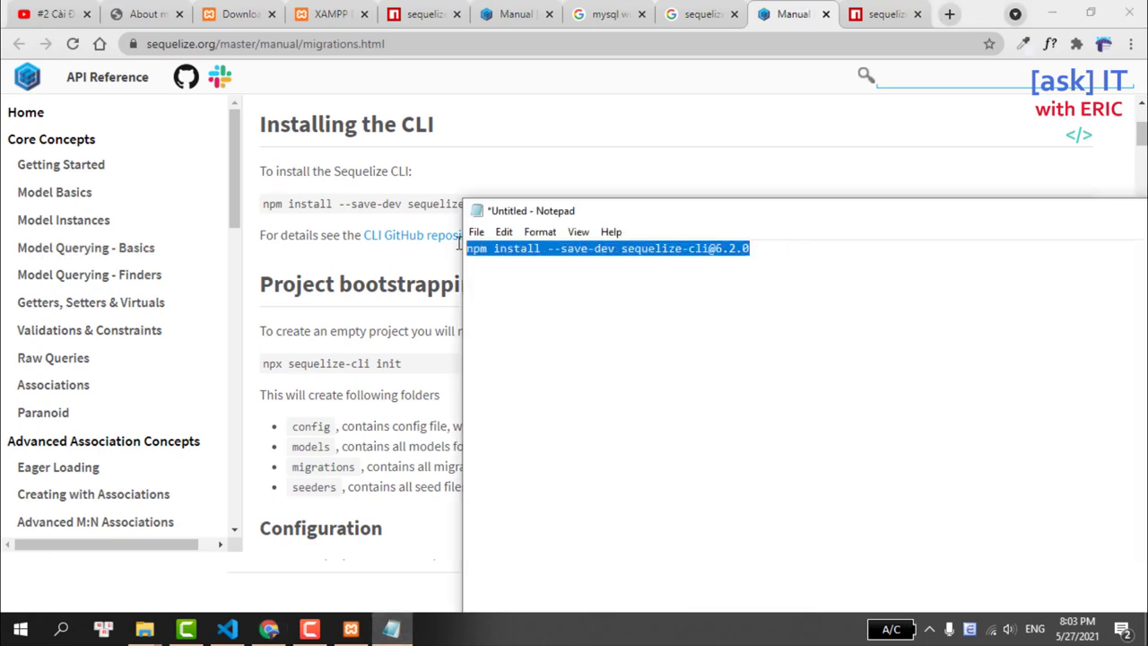
right_click(509, 247)
click(546, 299)
click(227, 628)
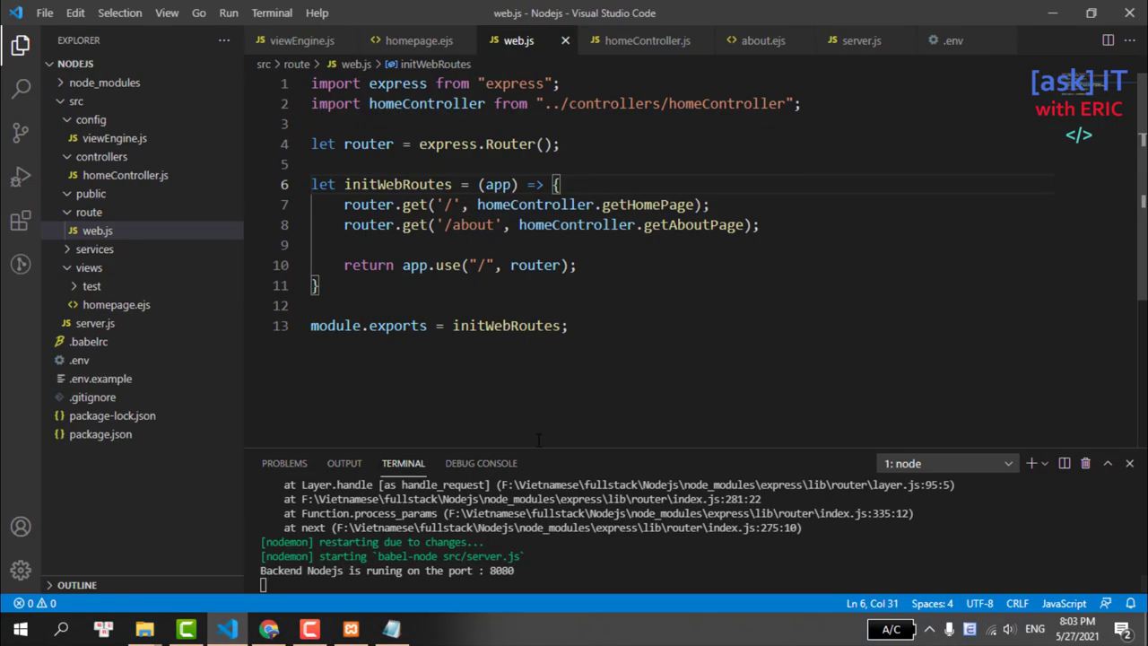
drag(538, 447, 933, 256)
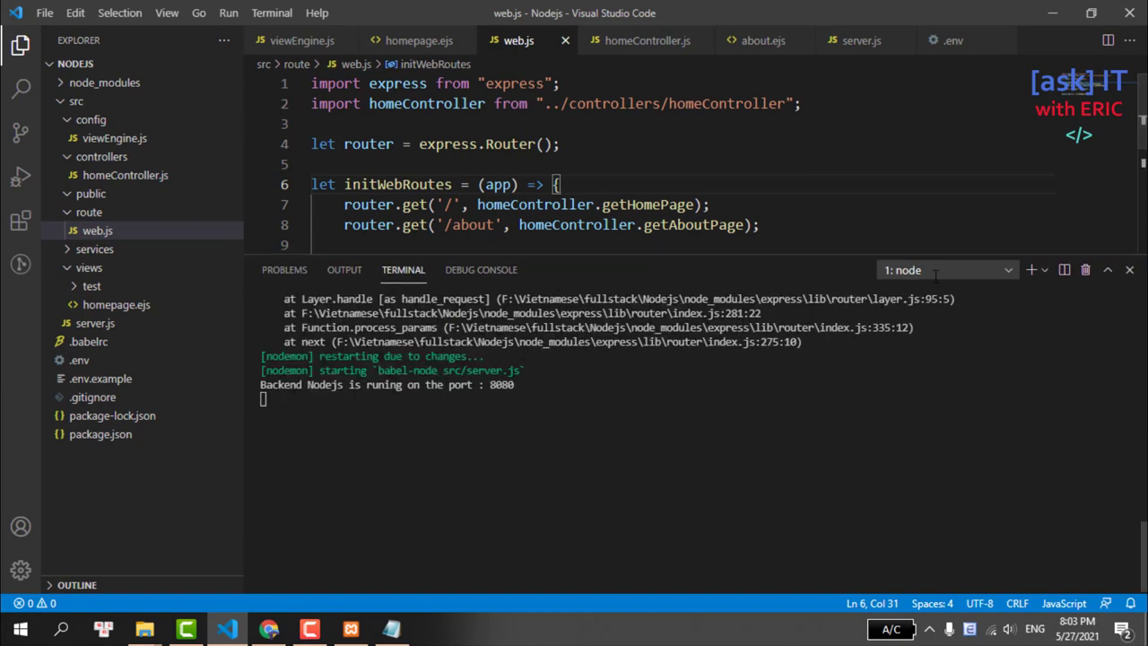
click(1032, 270)
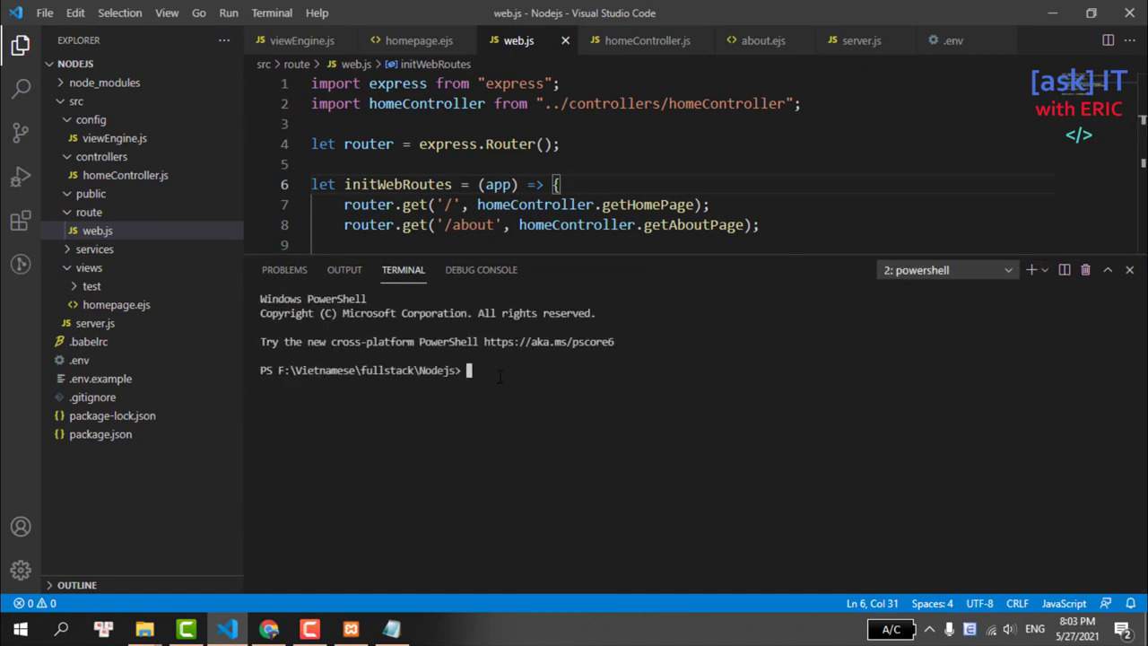
key(ctrl+v)
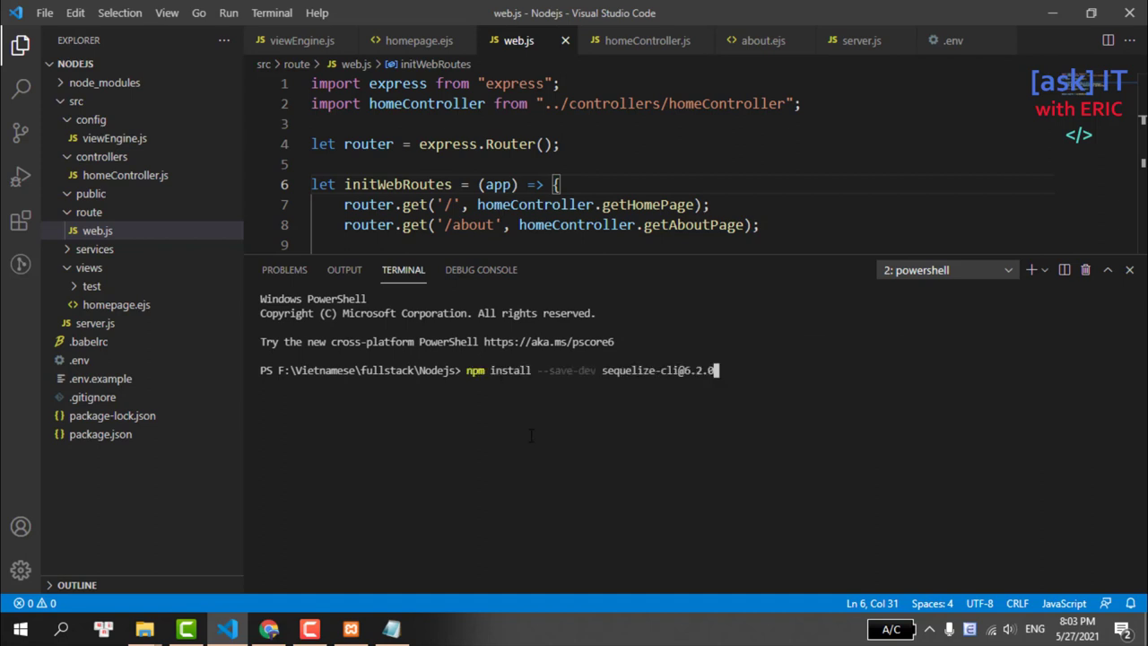
key(Return)
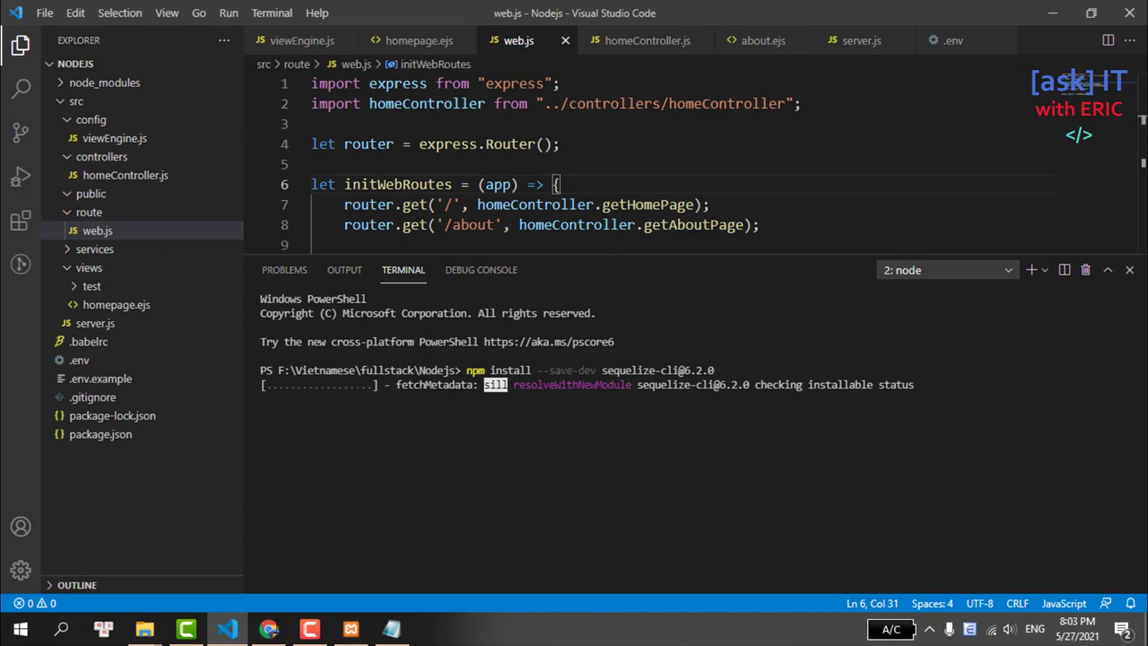
click(269, 629)
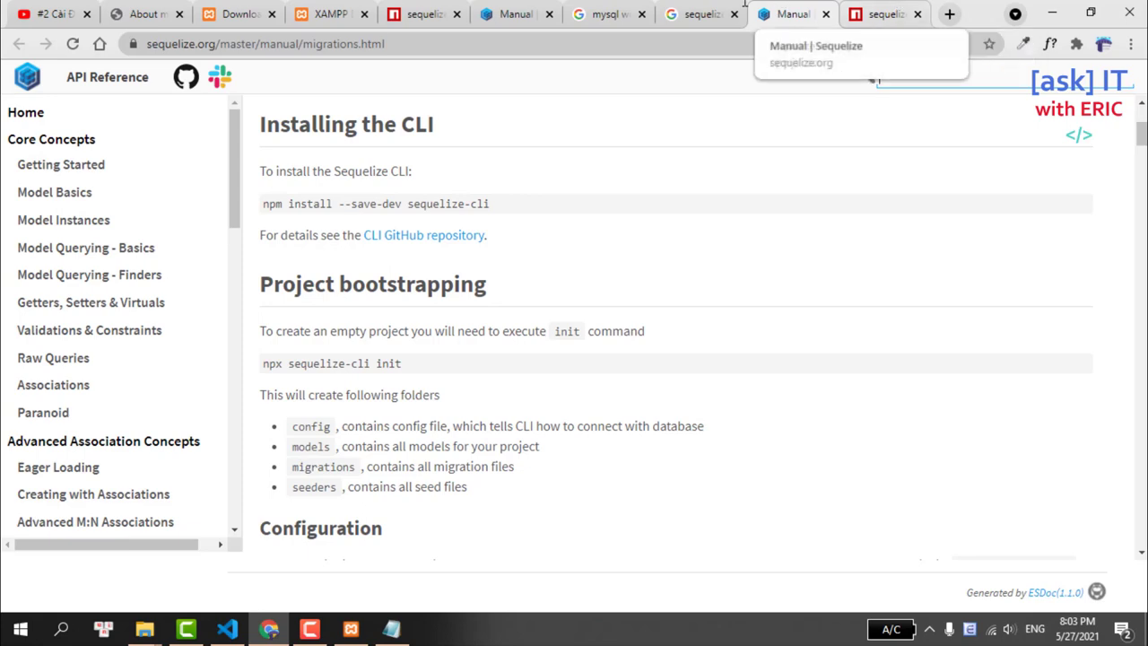
Bring the Sequelize migrations manual back up and scroll to the Installing the CLI section.
click(697, 6)
click(807, 6)
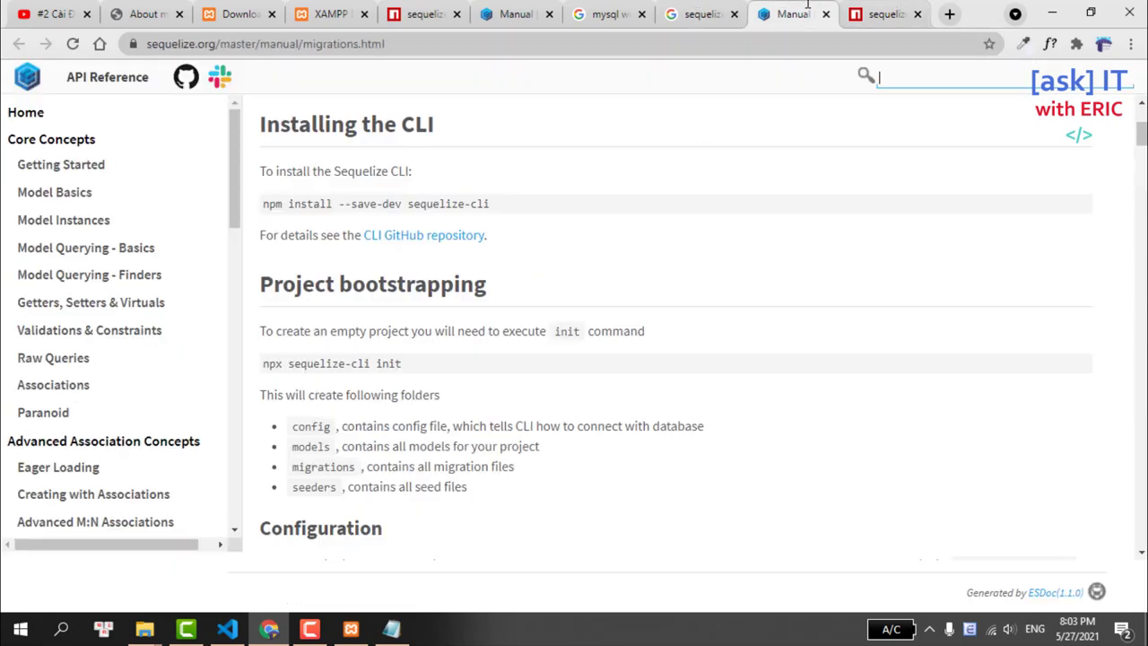
scroll(494, 233, up, 3)
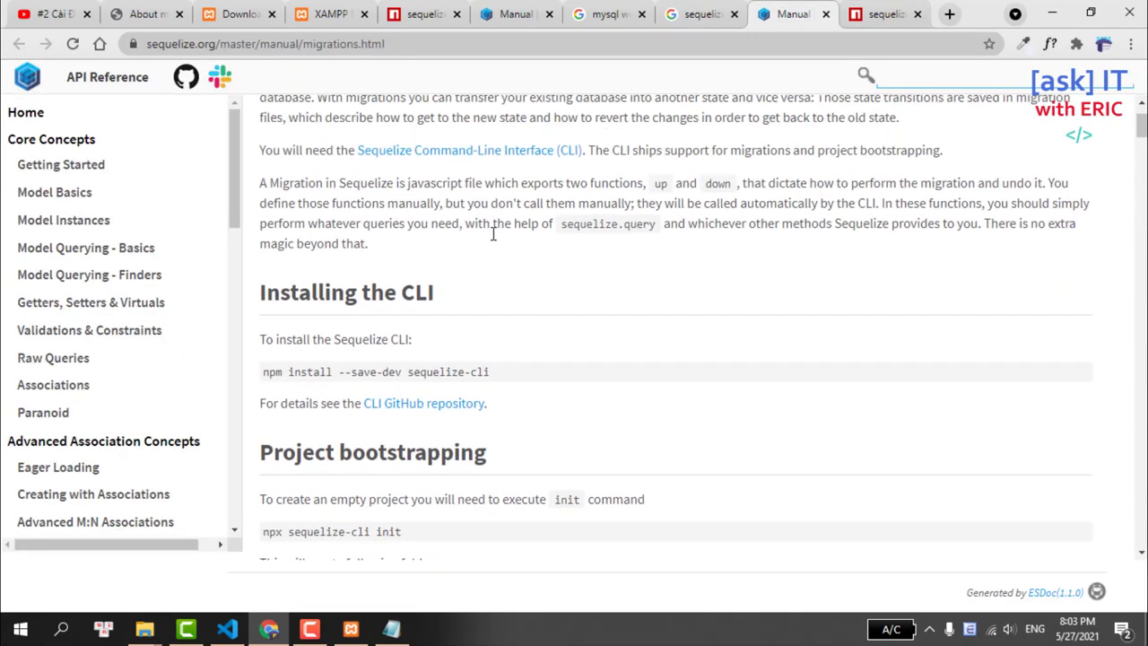
scroll(484, 229, down, 2)
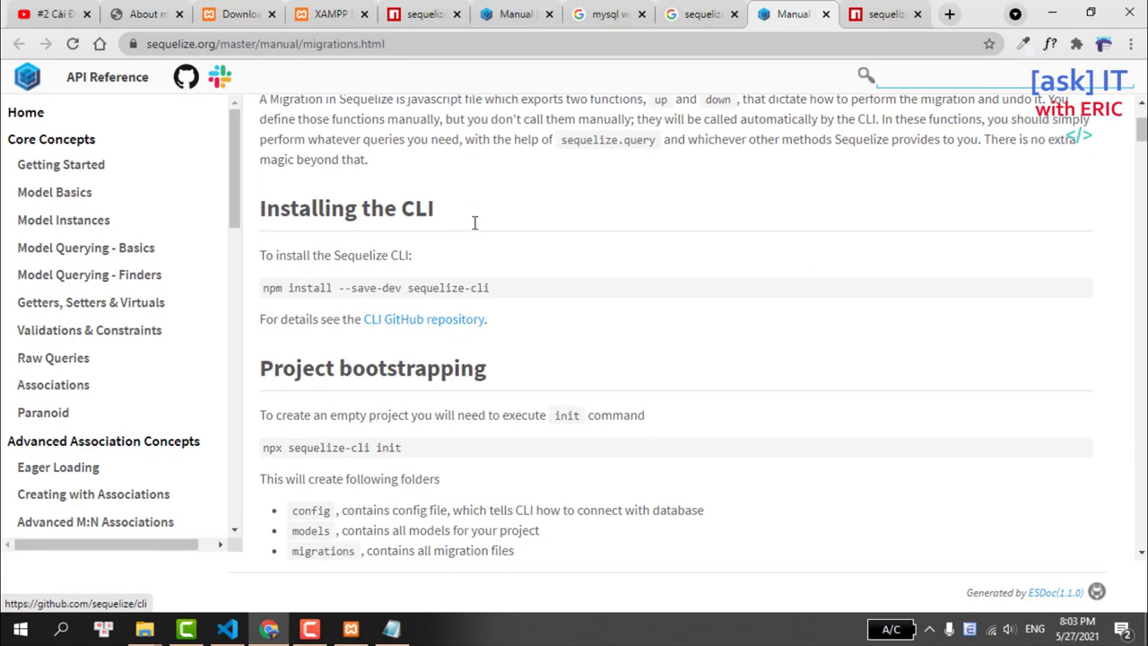
mouse_move(436, 208)
mouse_down()
mouse_move(370, 208)
mouse_move(400, 208)
mouse_up()
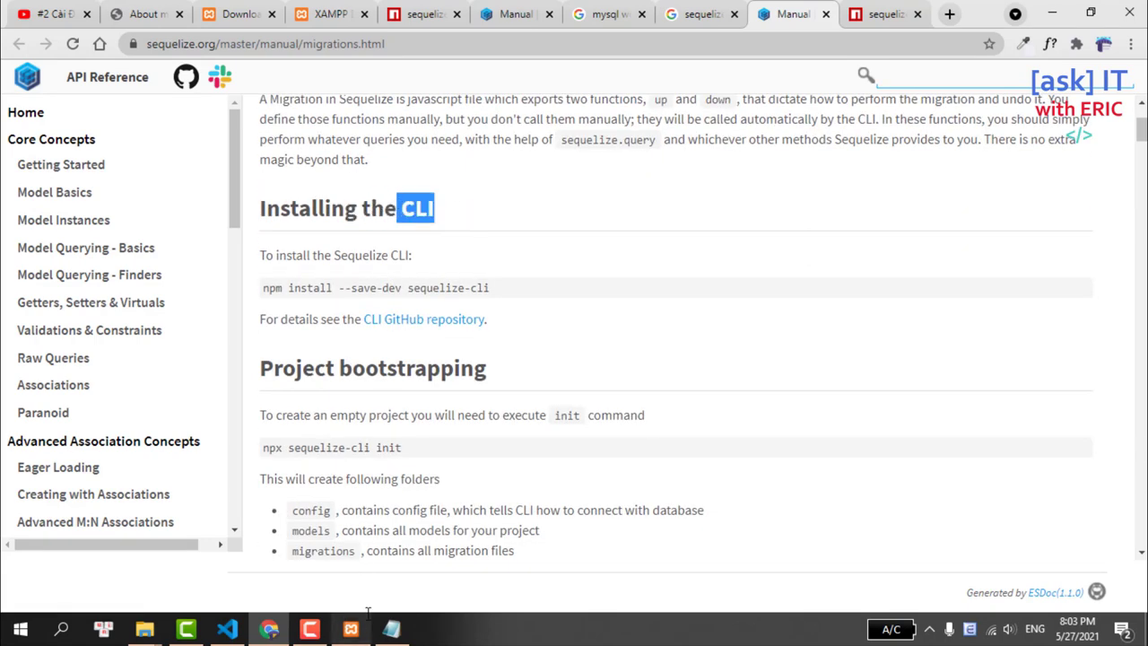
Add 'command line interface' as a second line in the Notepad note below the install command.
click(391, 628)
click(812, 257)
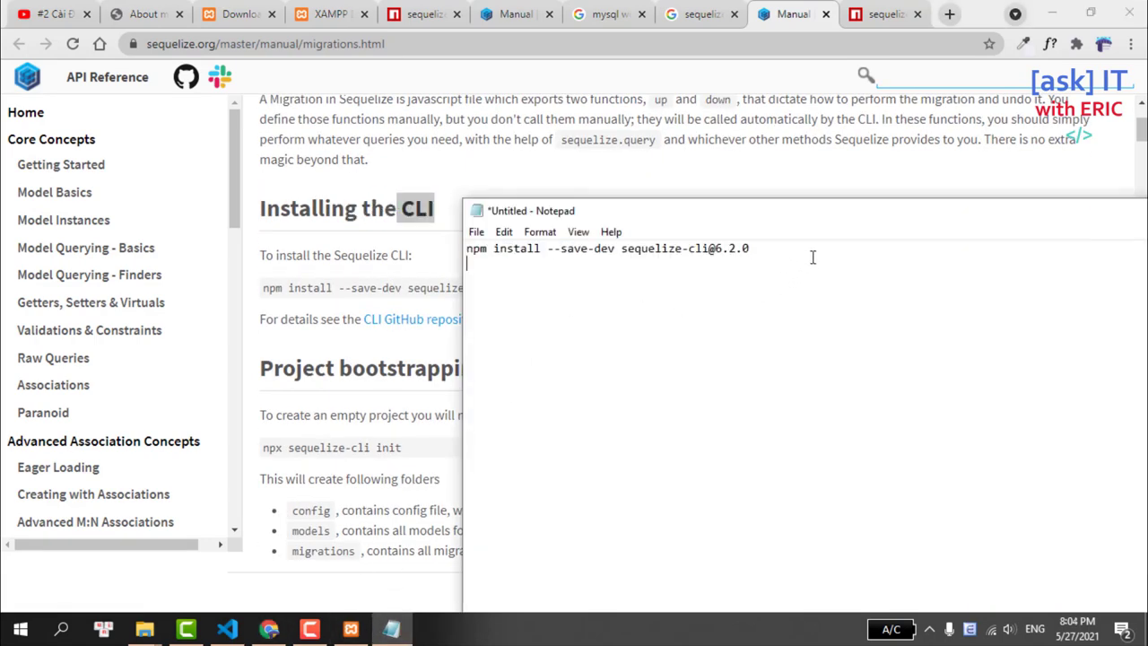
text(comman)
text(ink)
text(ine in)
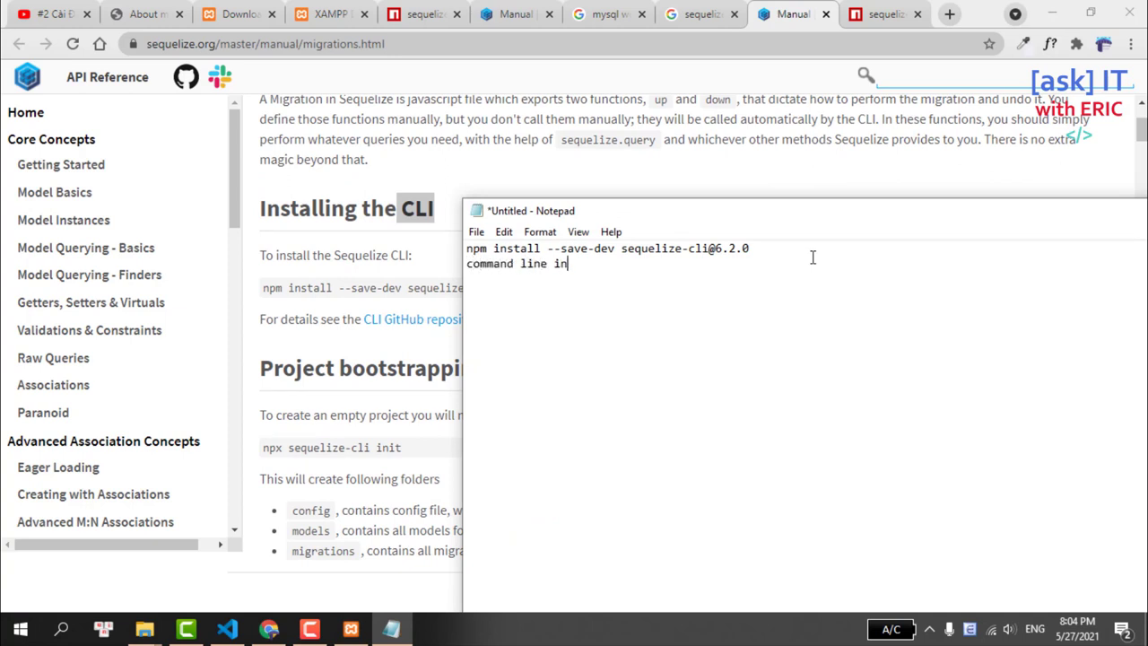
text(terface)
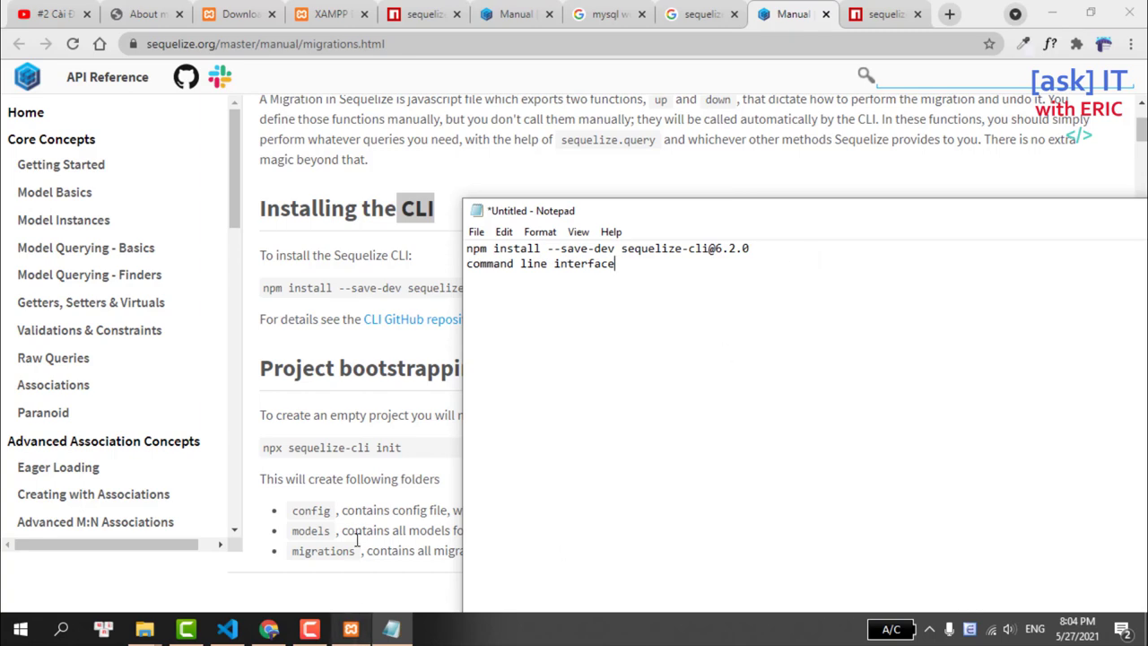
click(47, 578)
Launch Command Prompt from Windows search with cmd, then close it again.
key(super)
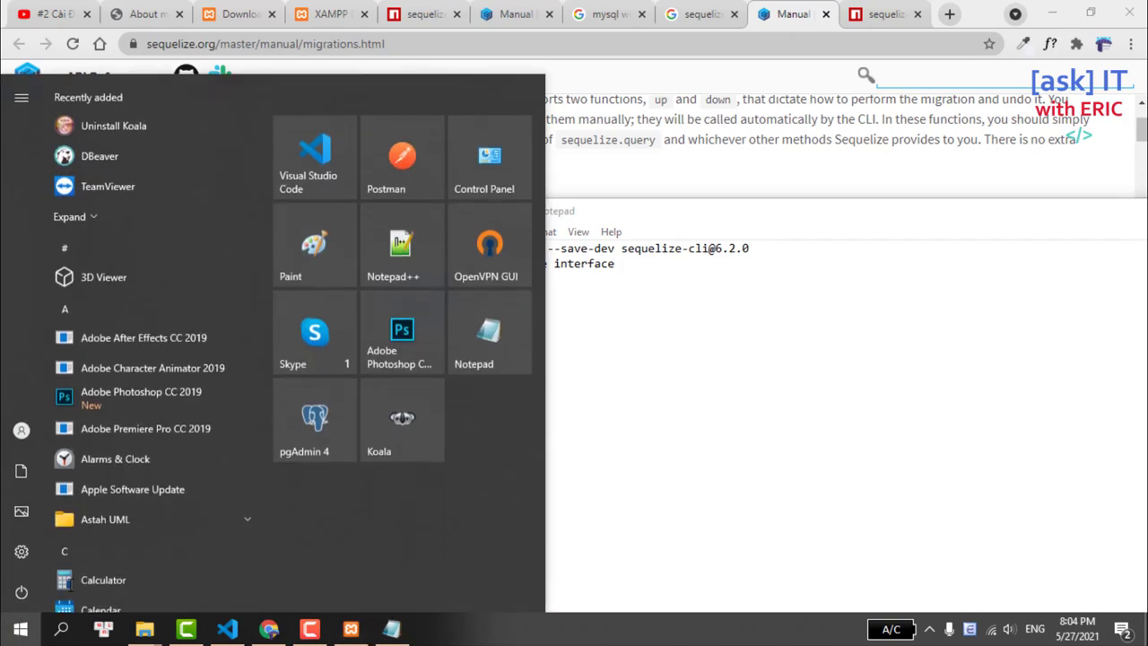
click(54, 629)
text(cmd)
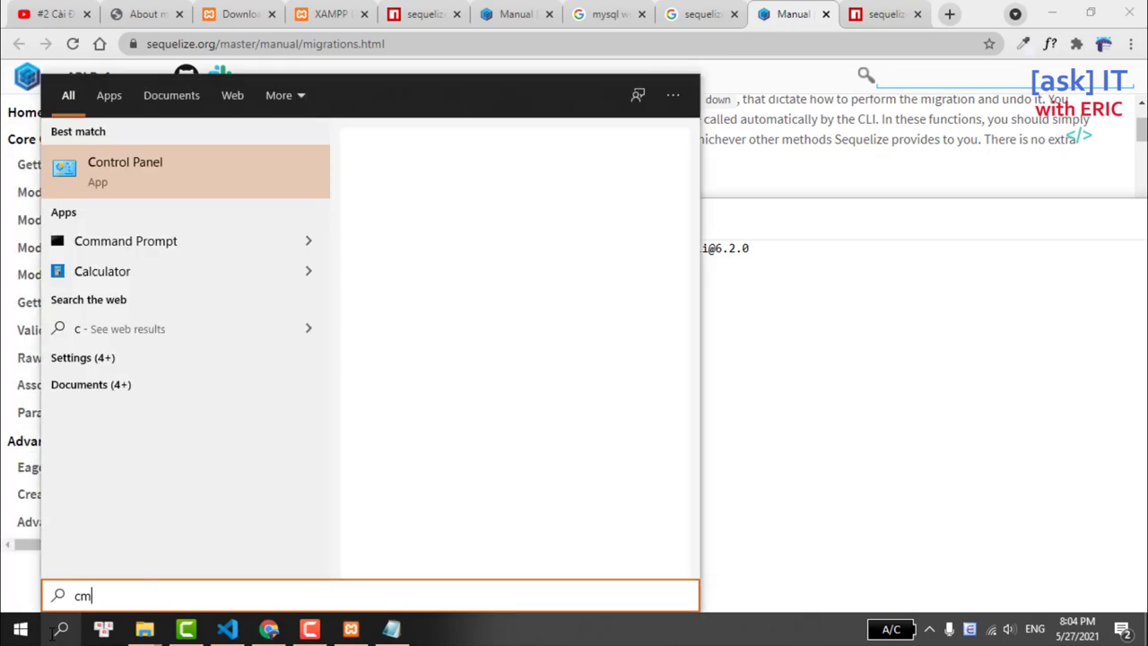
key(Return)
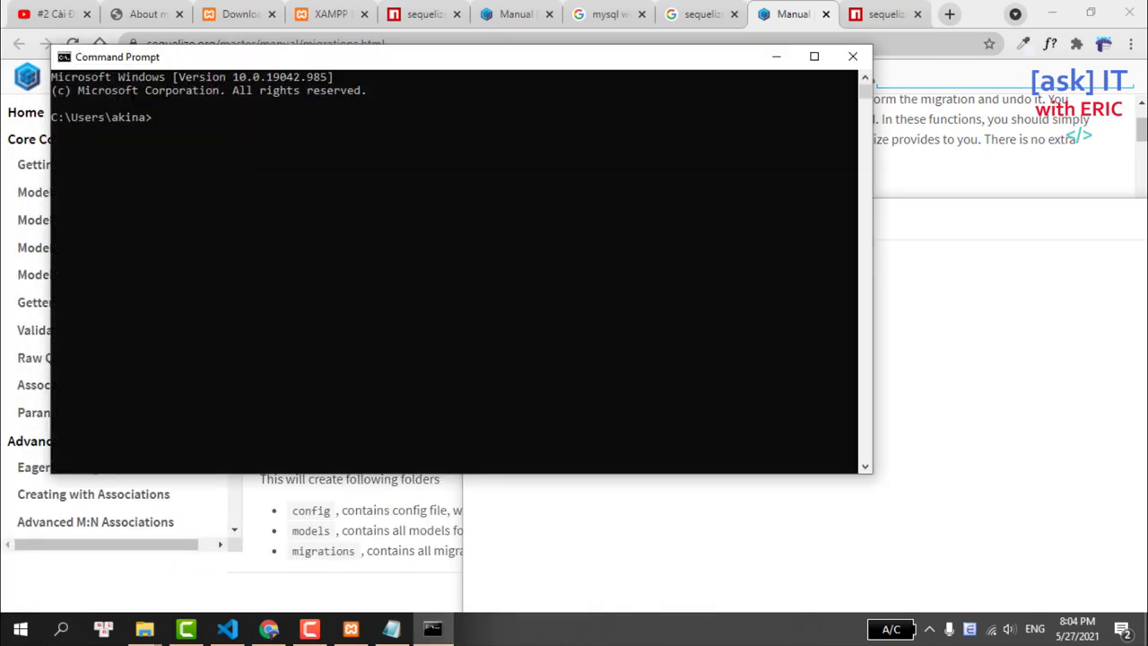
drag(415, 57, 492, 92)
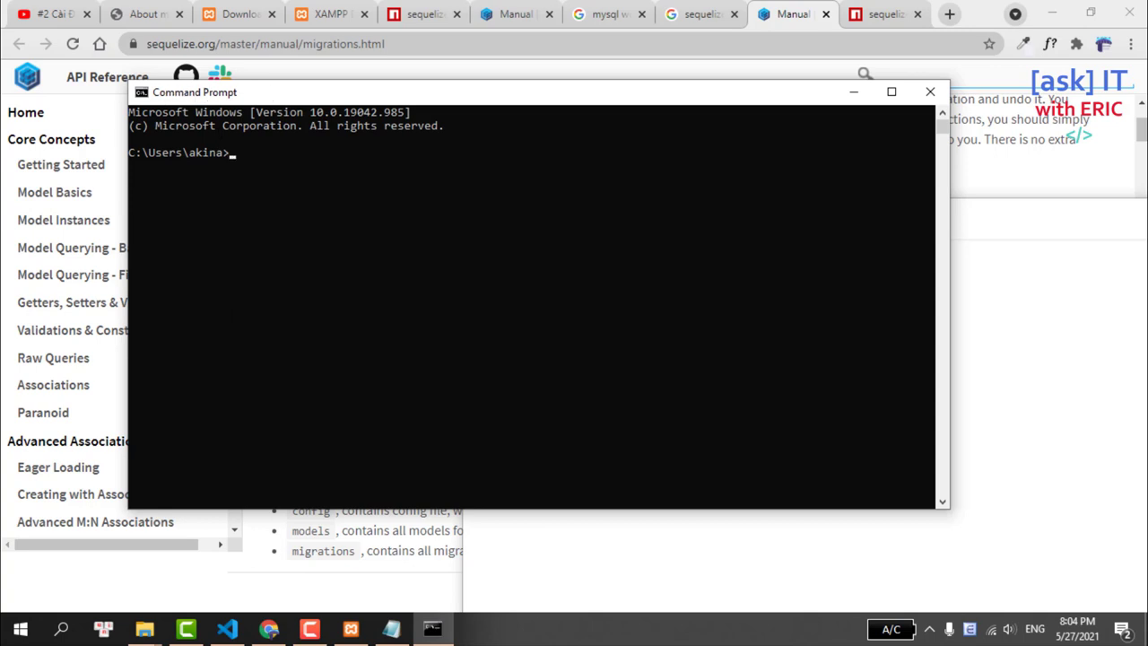
click(930, 91)
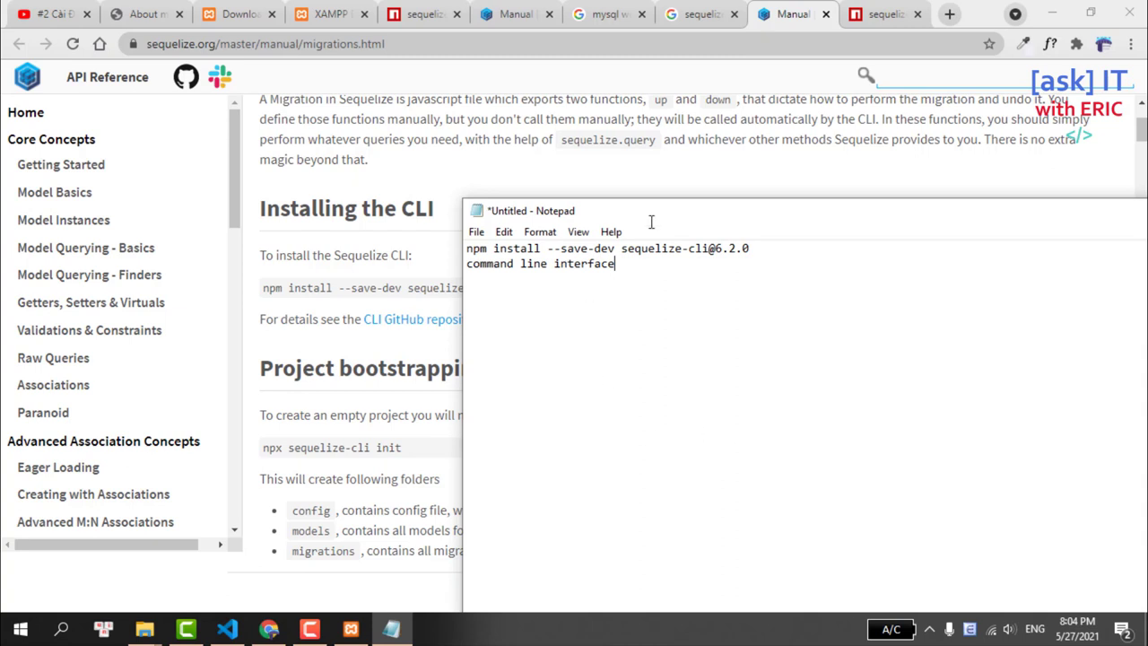
Copy the 'npx sequelize-cli init' command from the Project bootstrapping docs.
click(410, 287)
scroll(416, 263, down, 3)
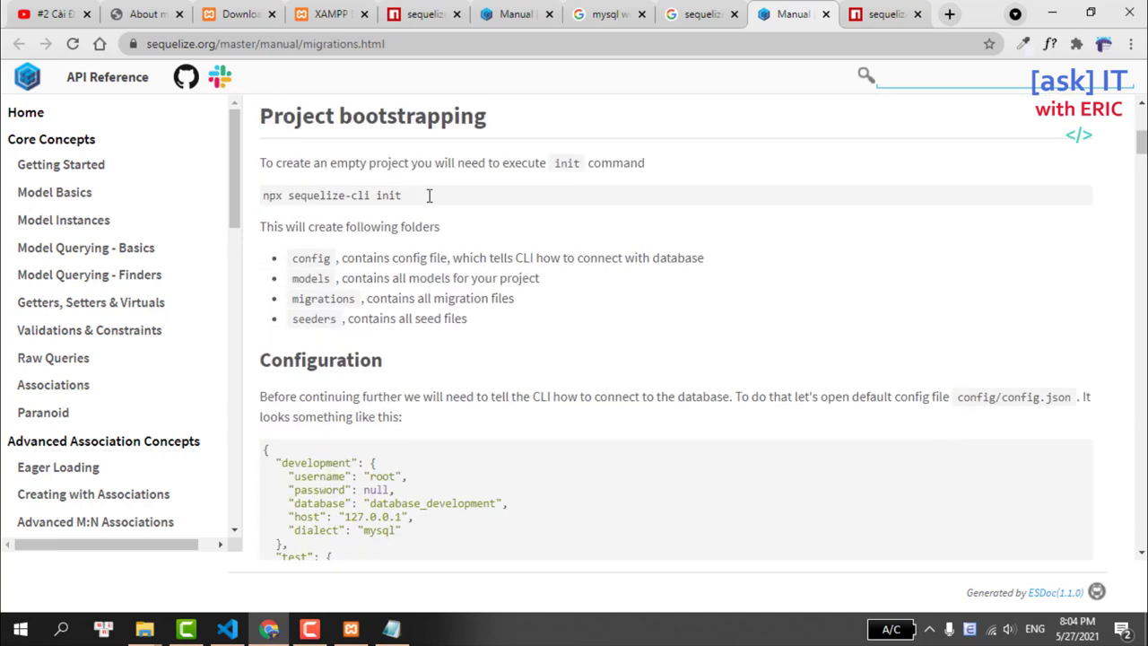
drag(429, 196, 251, 200)
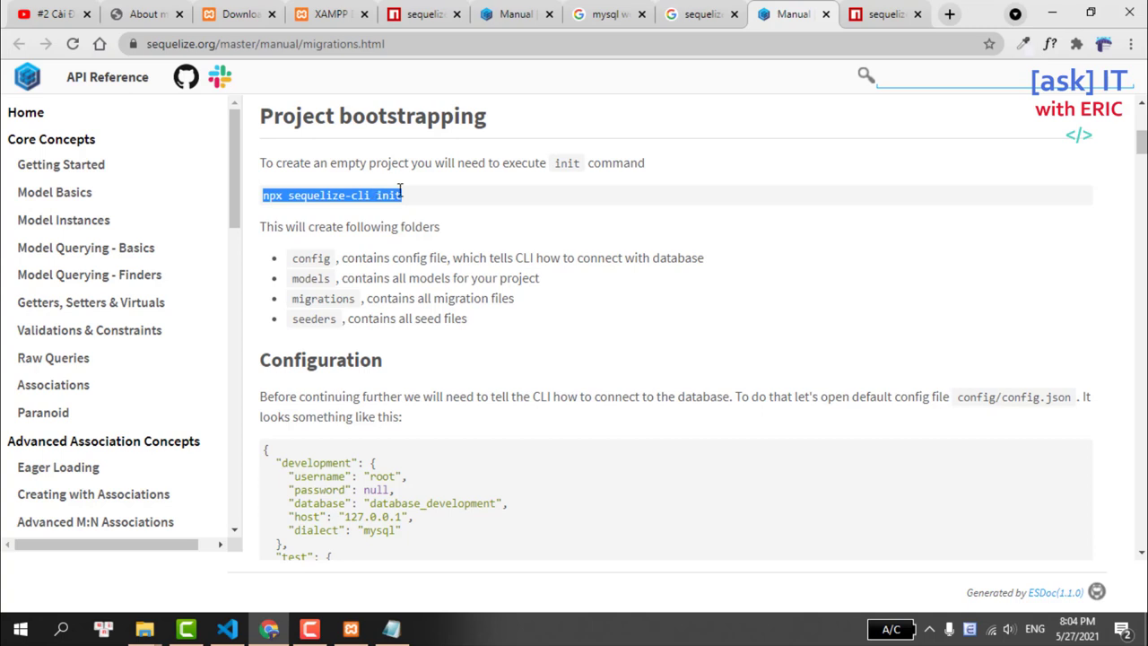
click(461, 203)
triple_click(364, 203)
click(429, 198)
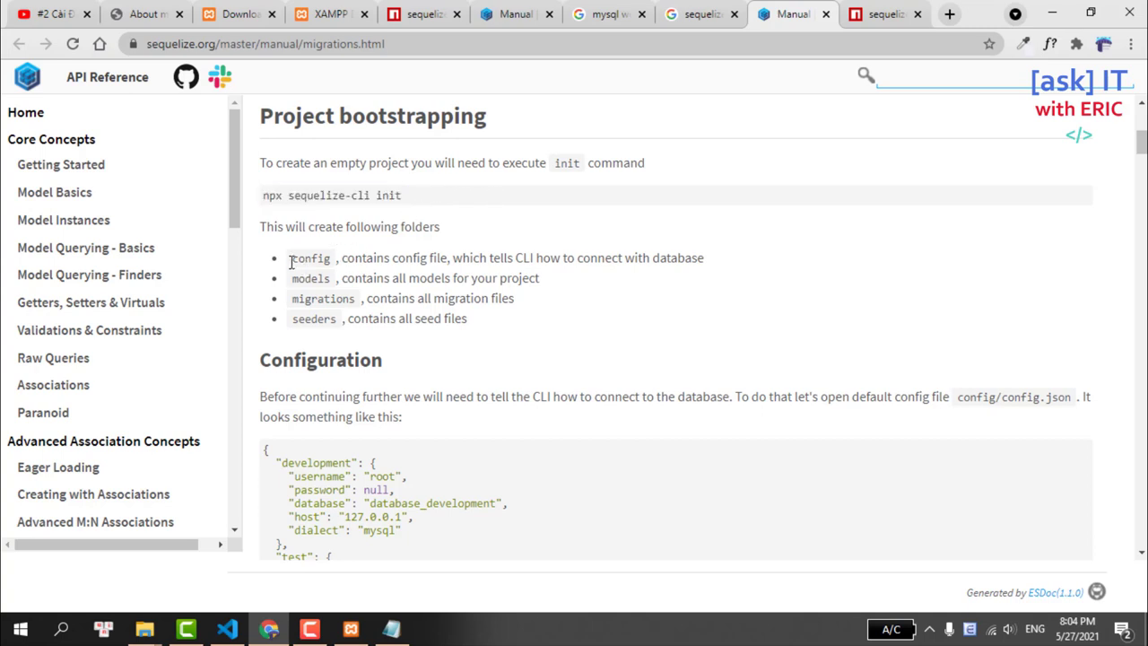
mouse_move(291, 259)
mouse_down()
mouse_move(332, 260)
mouse_move(357, 297)
mouse_up()
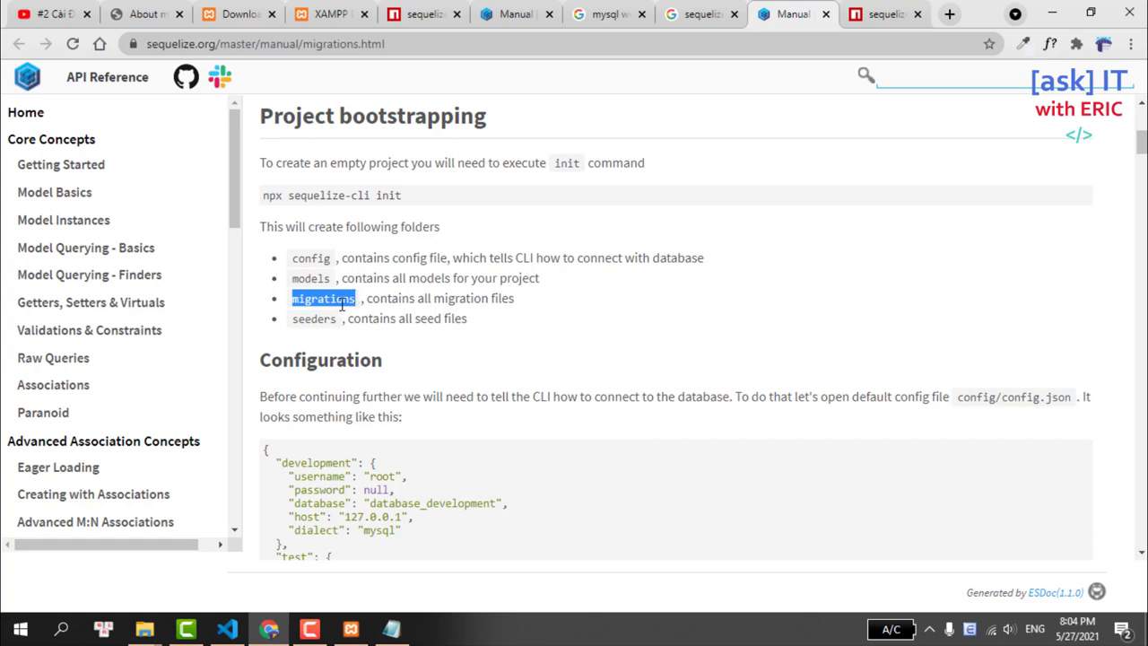
drag(291, 318, 339, 318)
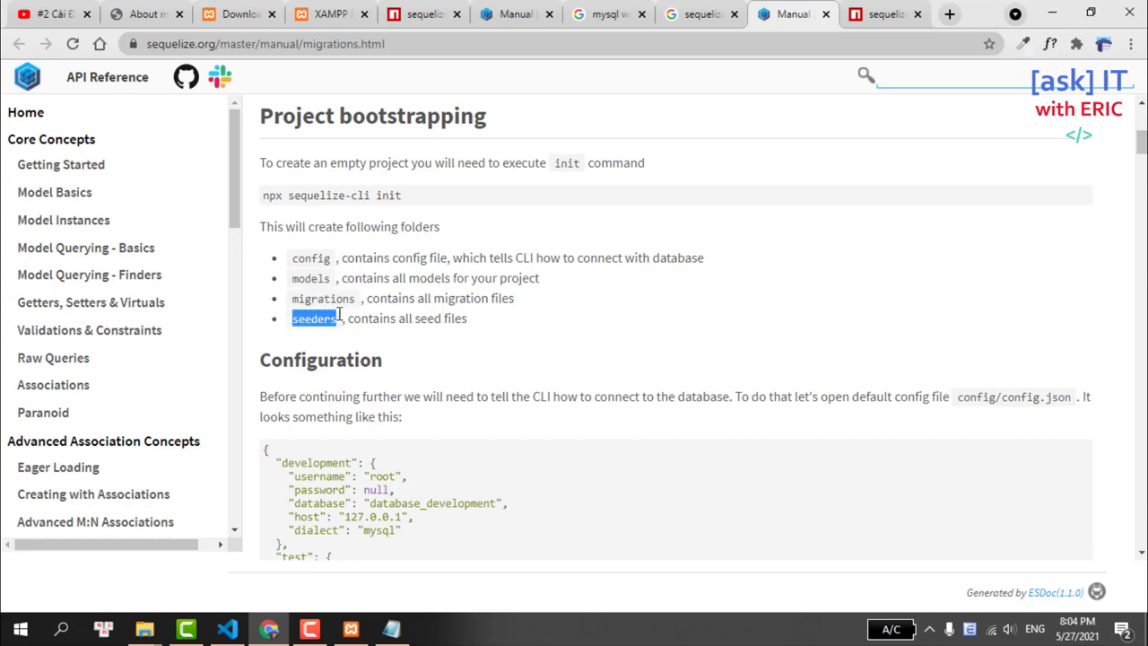
drag(418, 195, 263, 198)
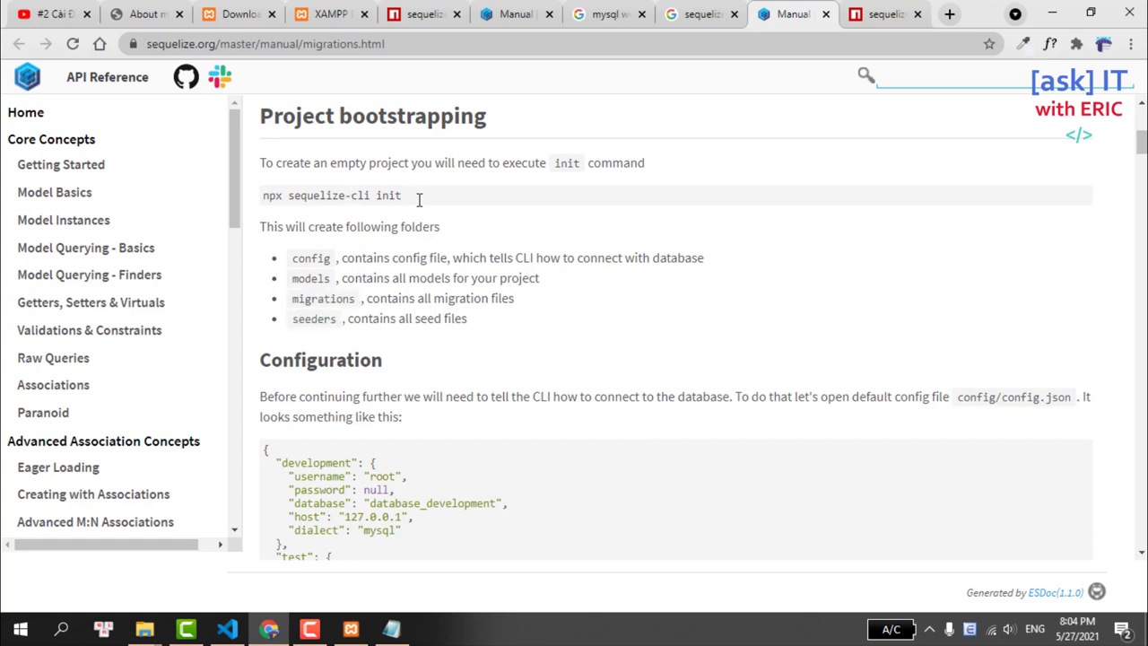
right_click(274, 190)
click(305, 204)
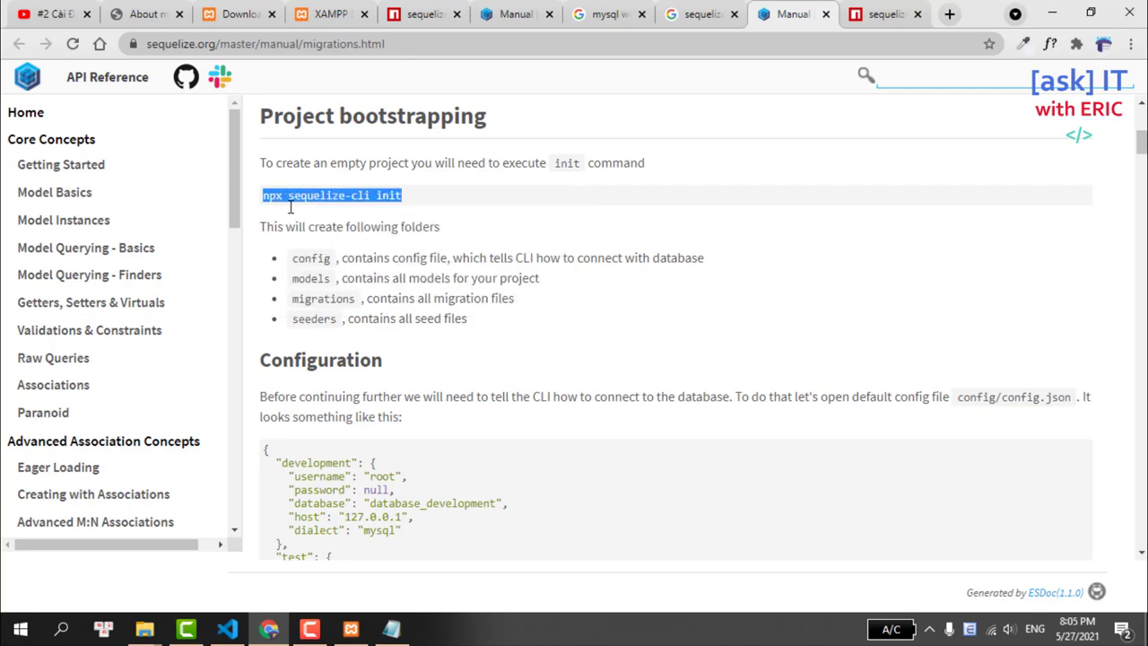
click(227, 628)
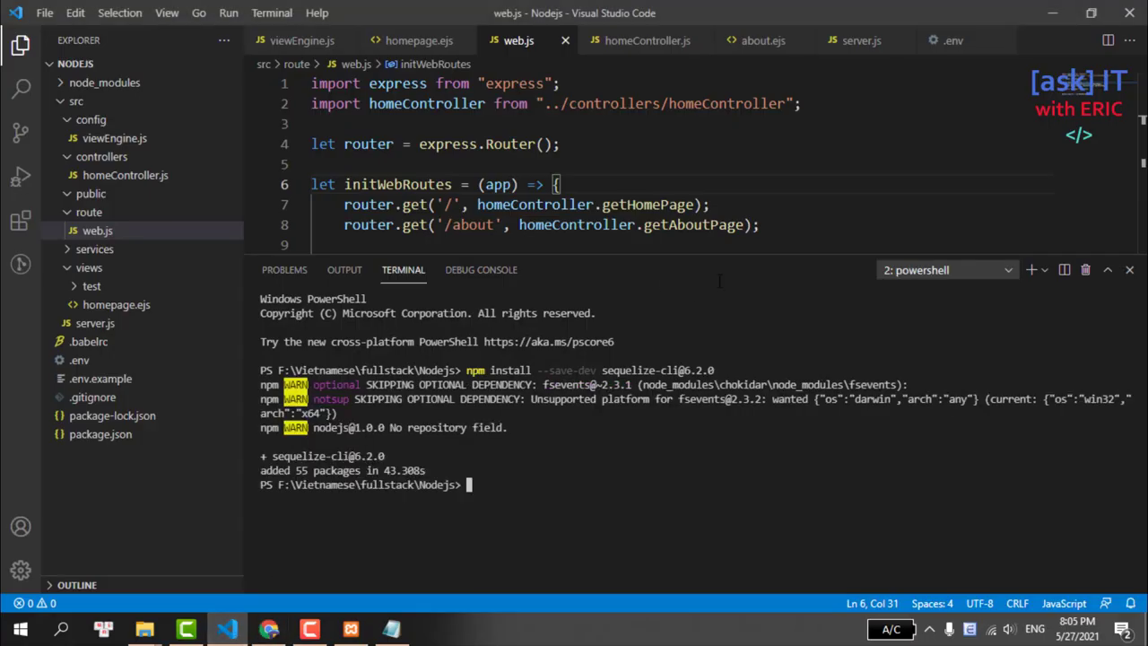
drag(408, 456, 266, 455)
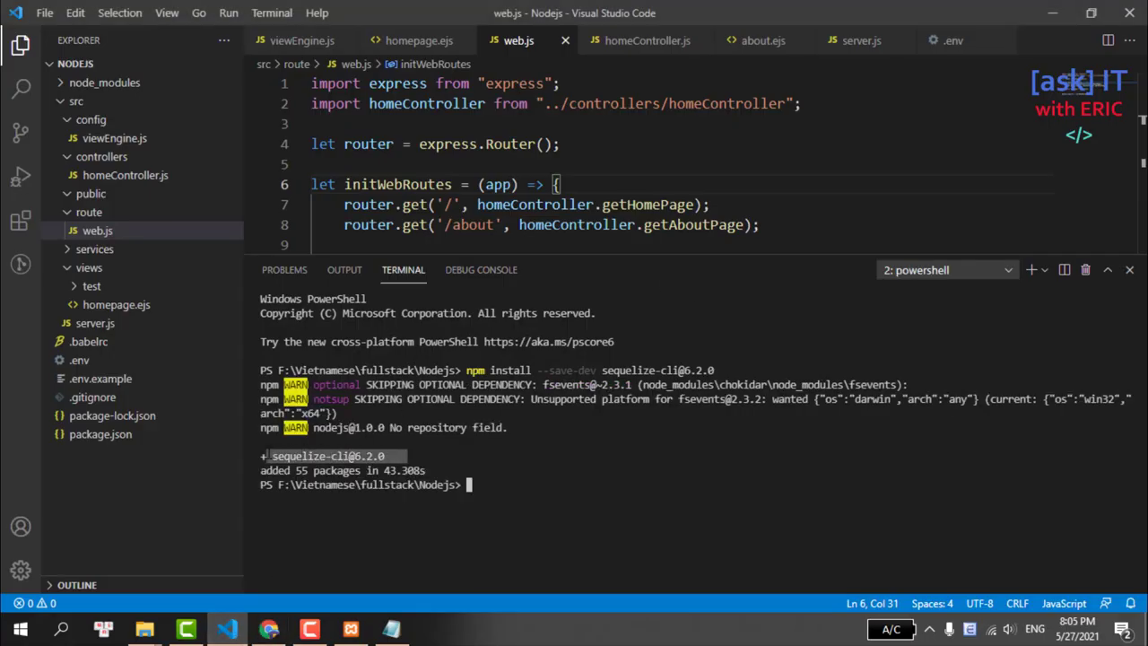
right_click(528, 52)
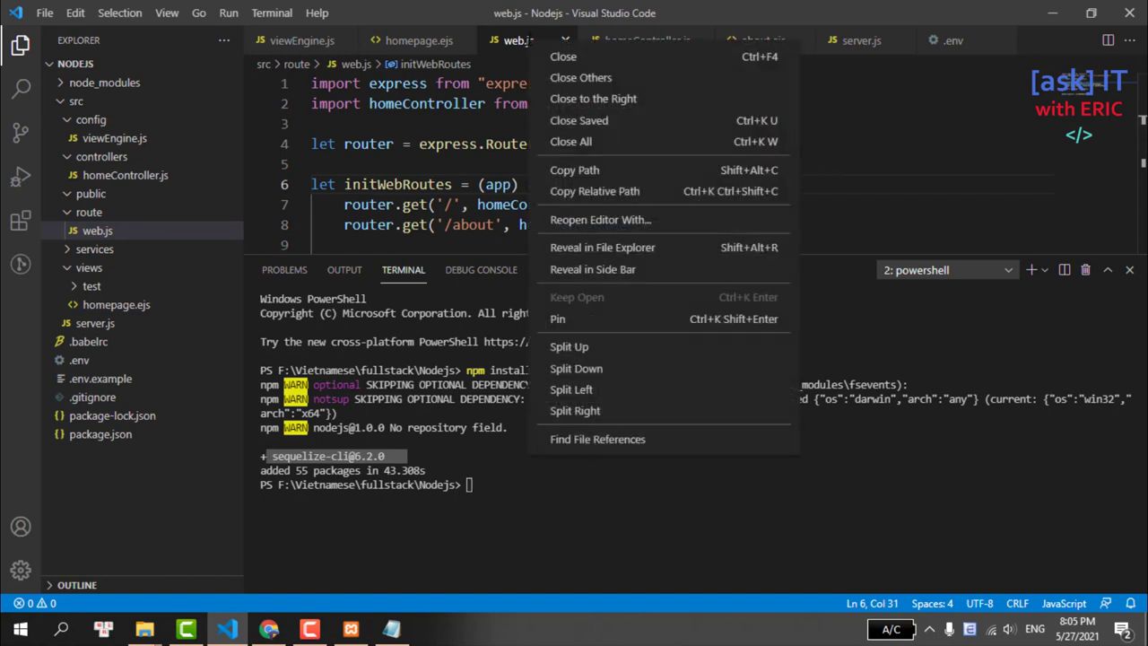
click(547, 140)
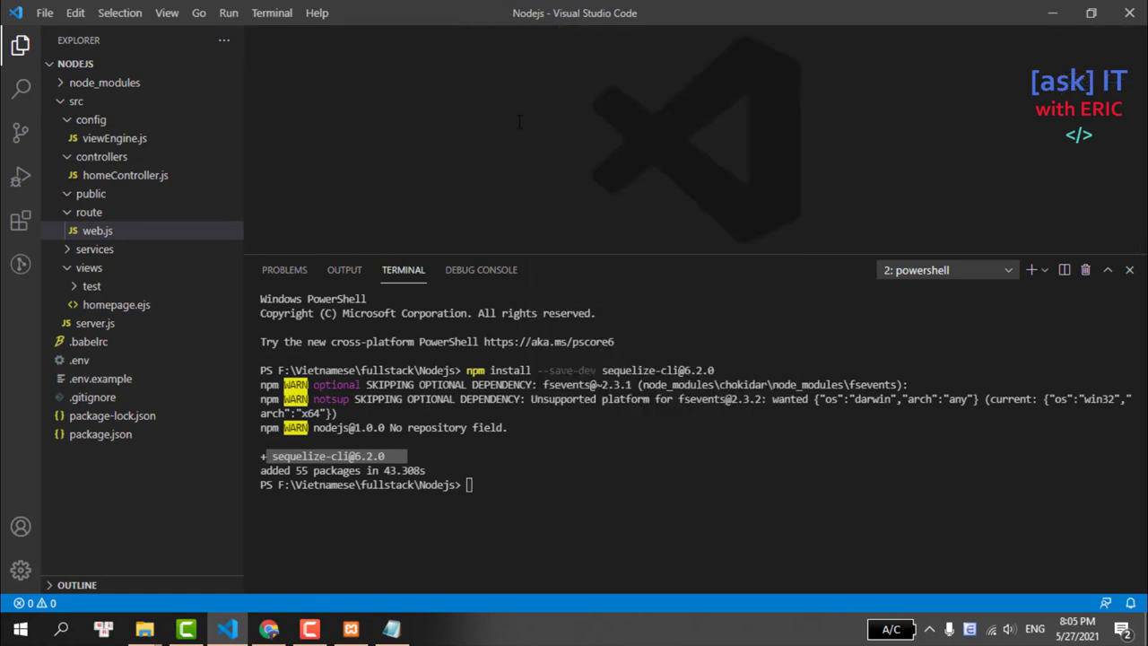
Open package.json and confirm devDependencies lists "sequelize-cli": "^6.2.0".
click(100, 434)
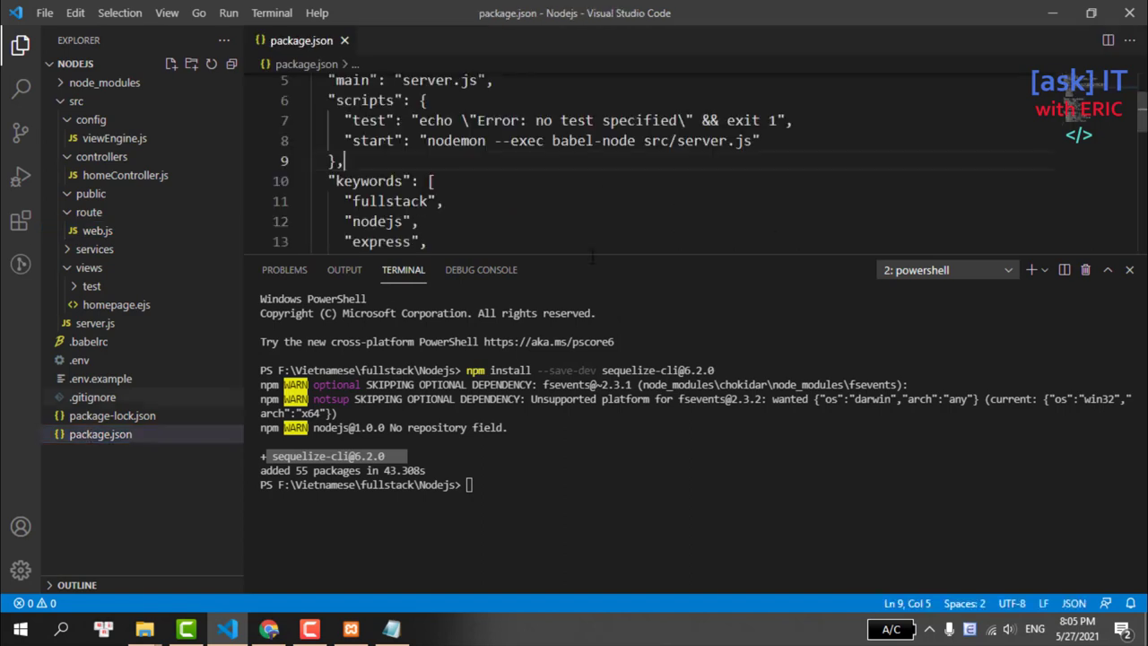
scroll(741, 242, down, 1)
drag(742, 256, 681, 420)
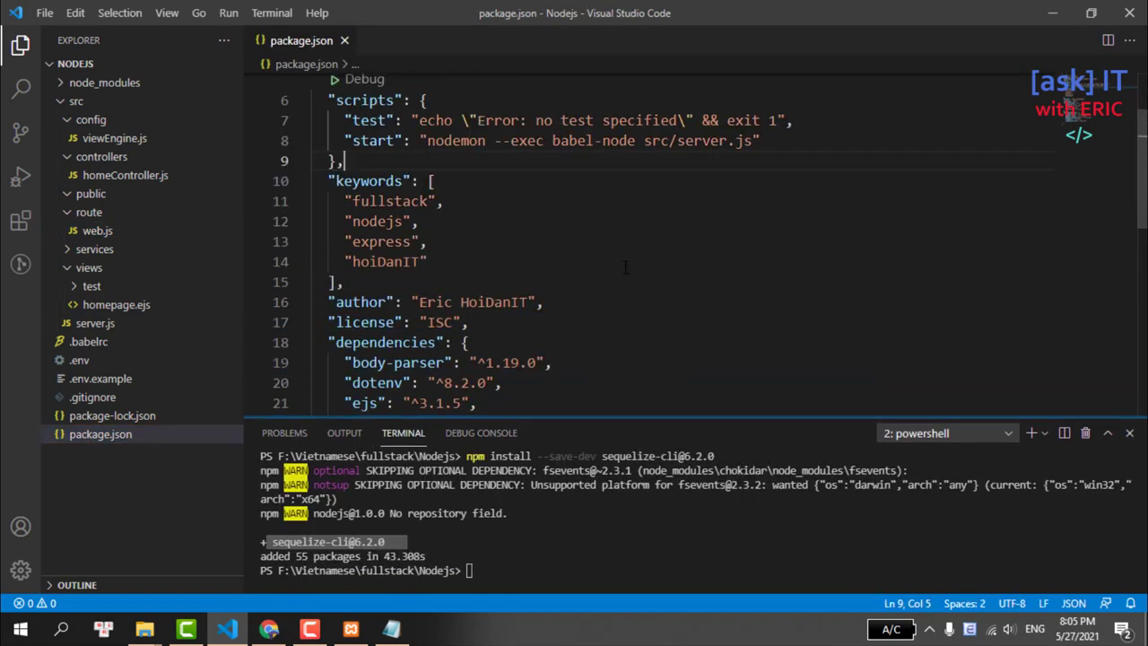
scroll(624, 261, down, 2)
scroll(625, 261, down, 2)
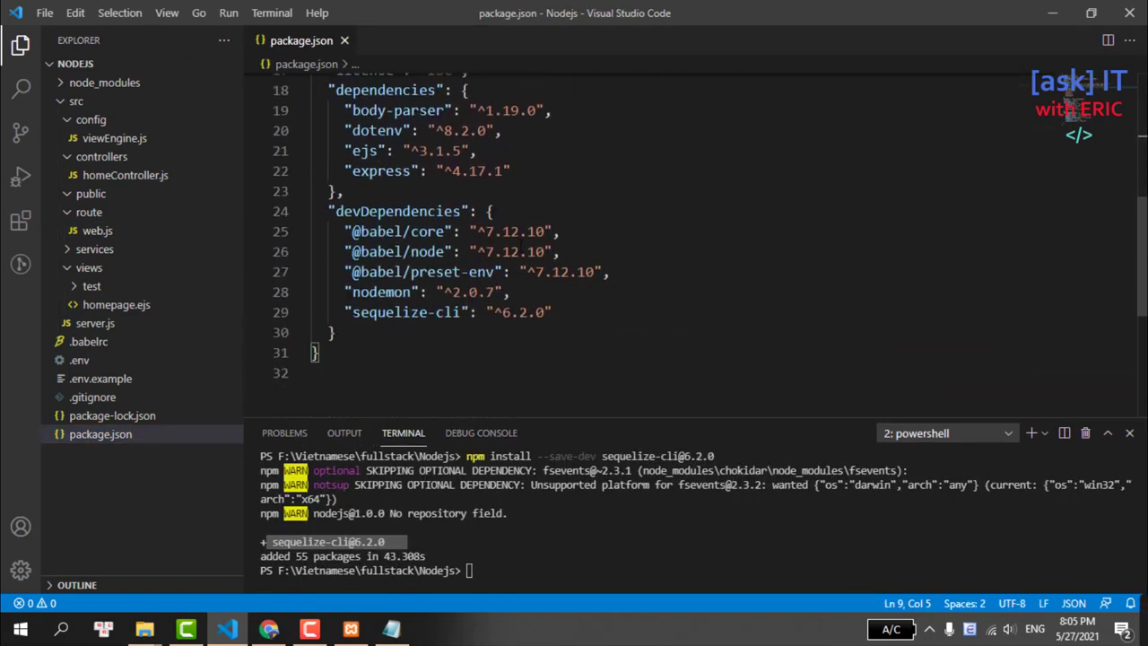
click(335, 312)
drag(511, 292, 556, 334)
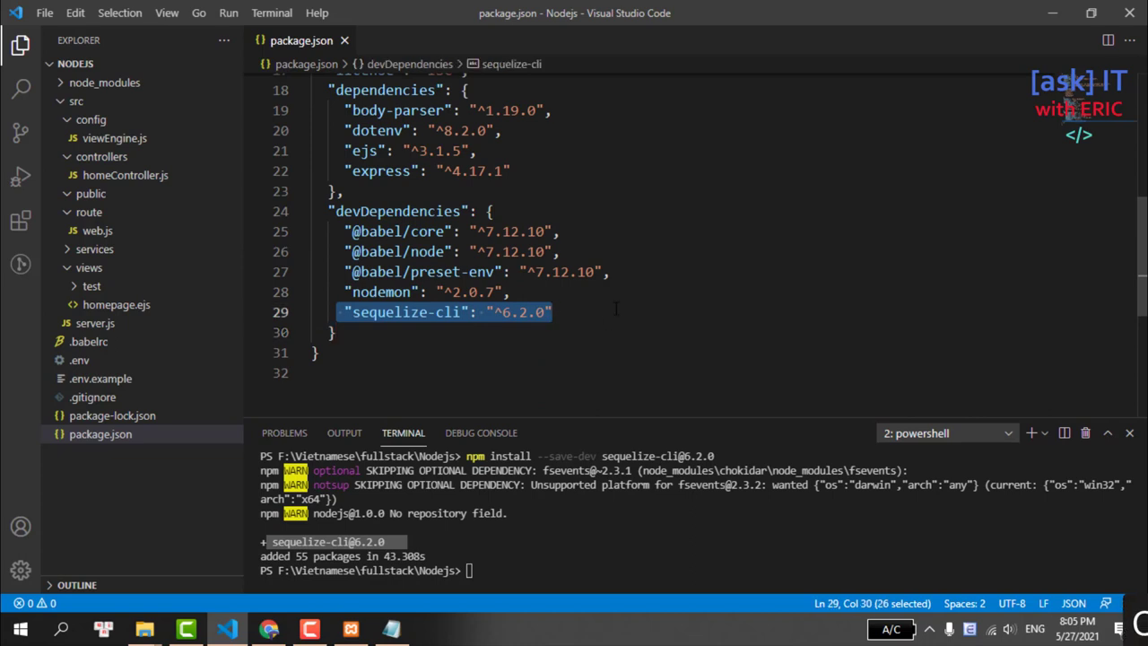
click(511, 291)
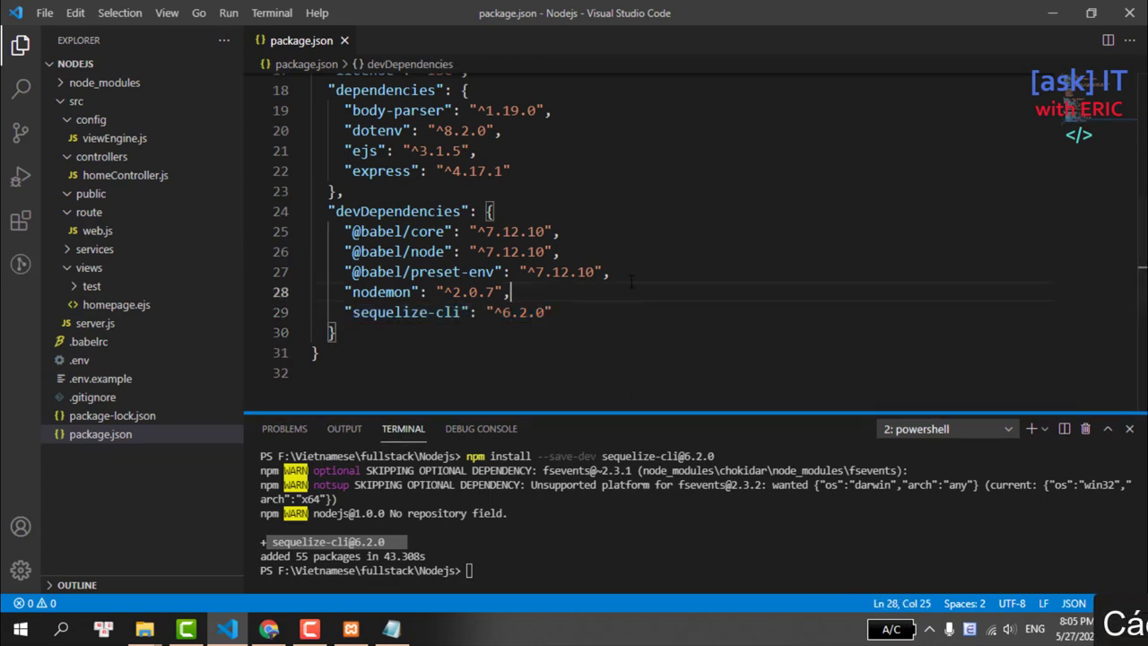
drag(626, 418, 626, 141)
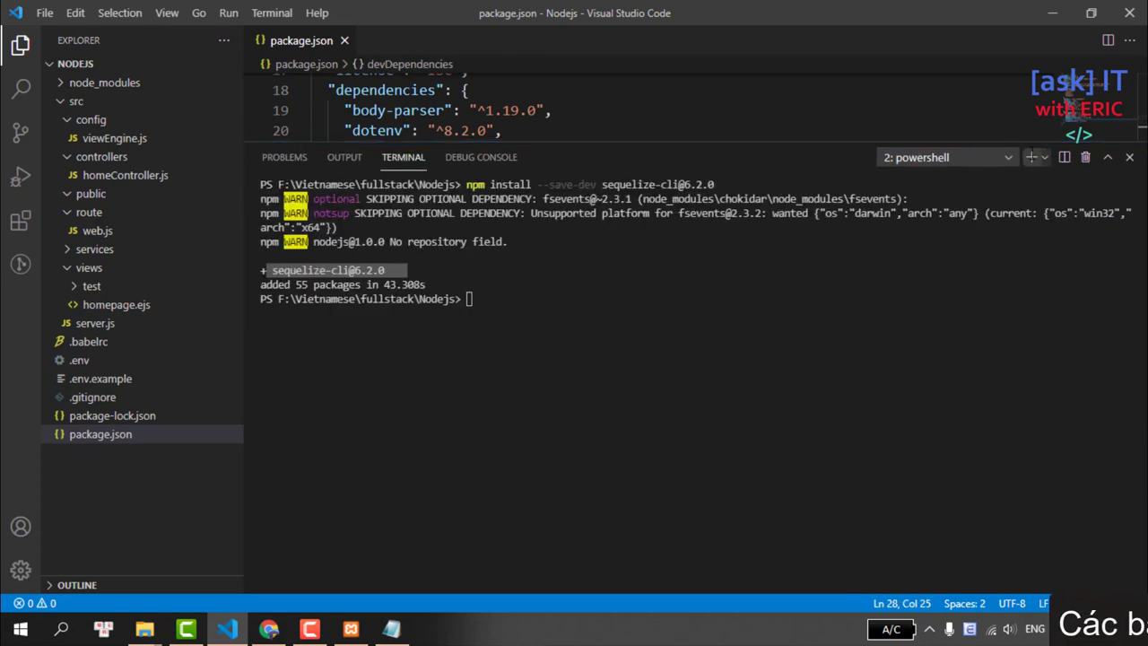
Allow Apache through the firewall, minimize XAMPP setup, and cd into src in the terminal.
click(505, 300)
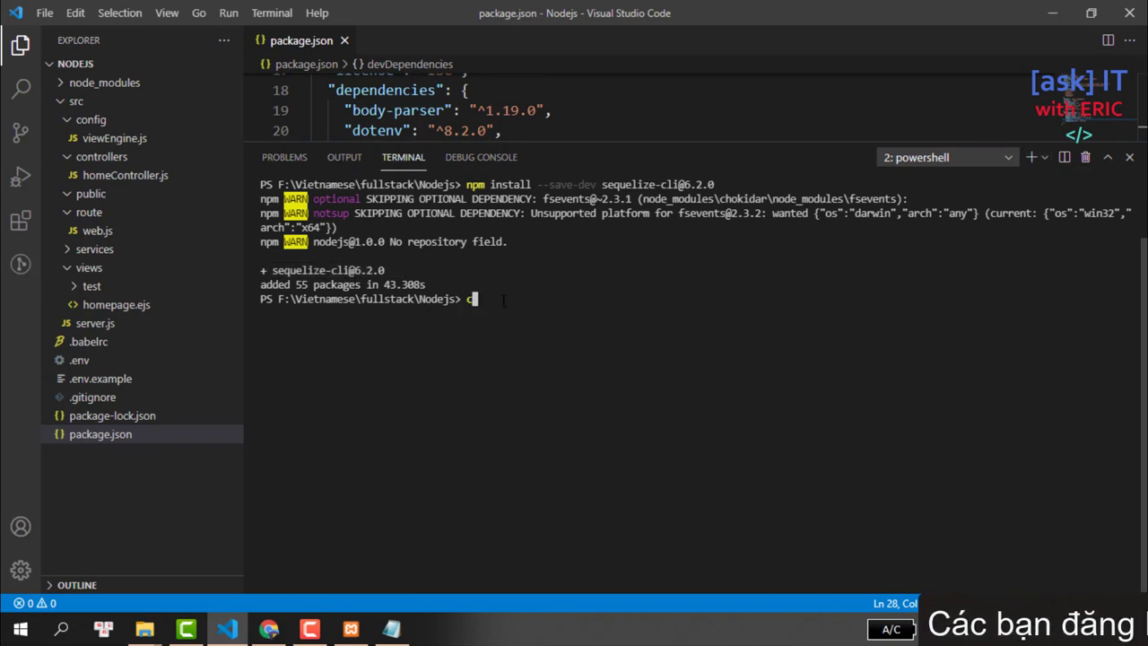
text(cd con)
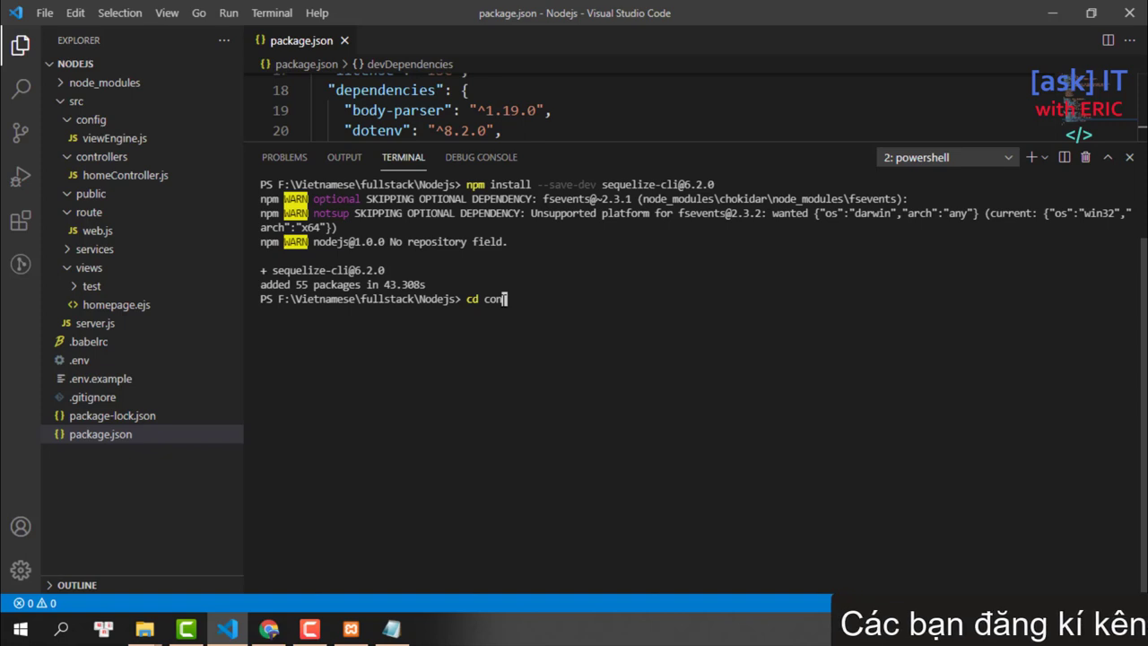
key(BackSpace)
key(BackSpace)
text(sr)
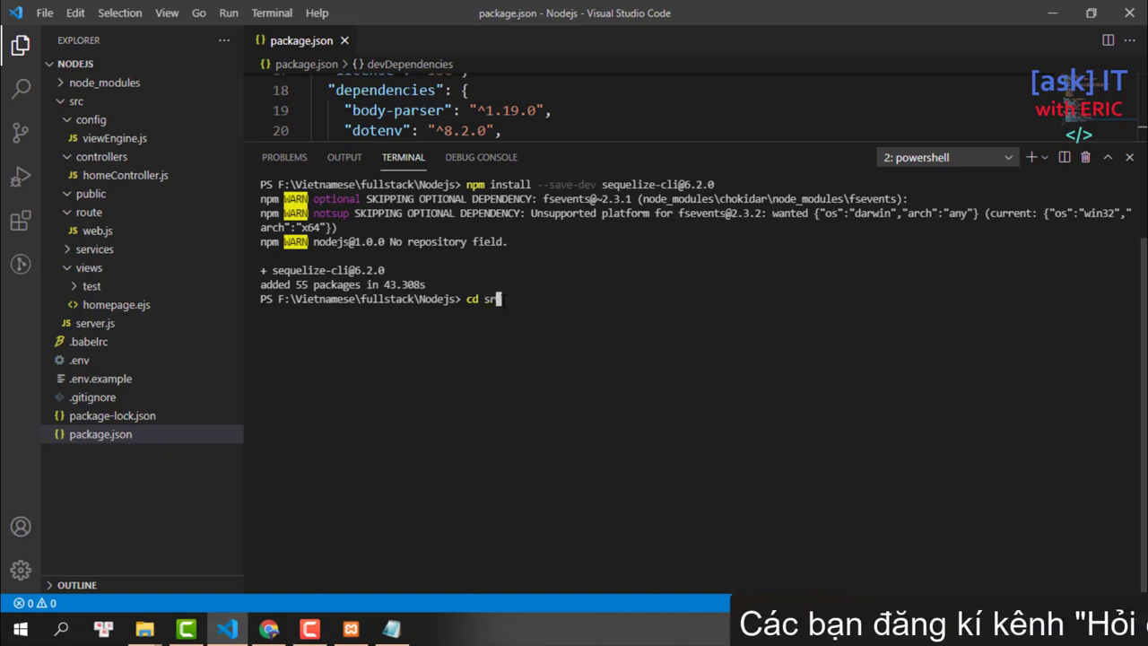
text(c)
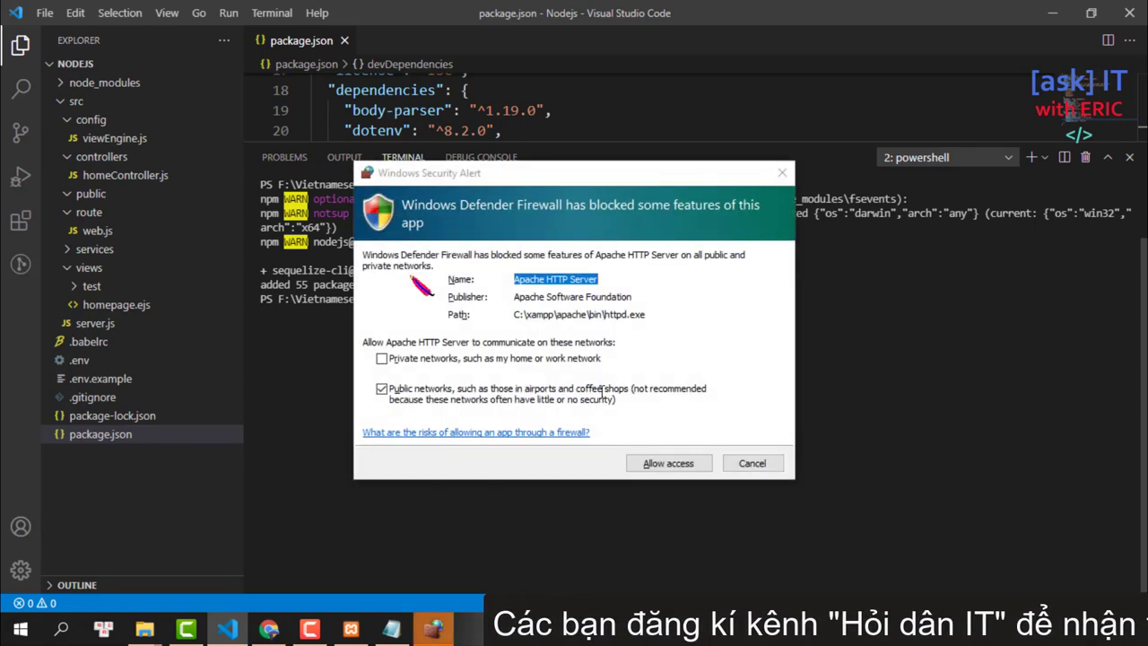
drag(589, 175, 565, 130)
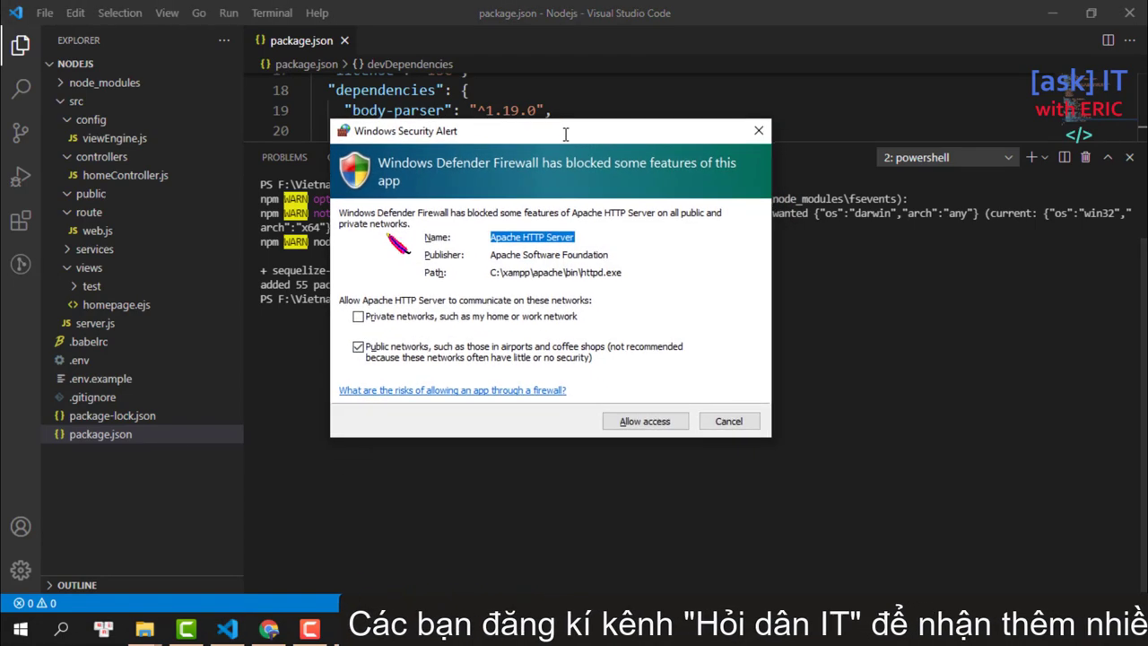
click(660, 419)
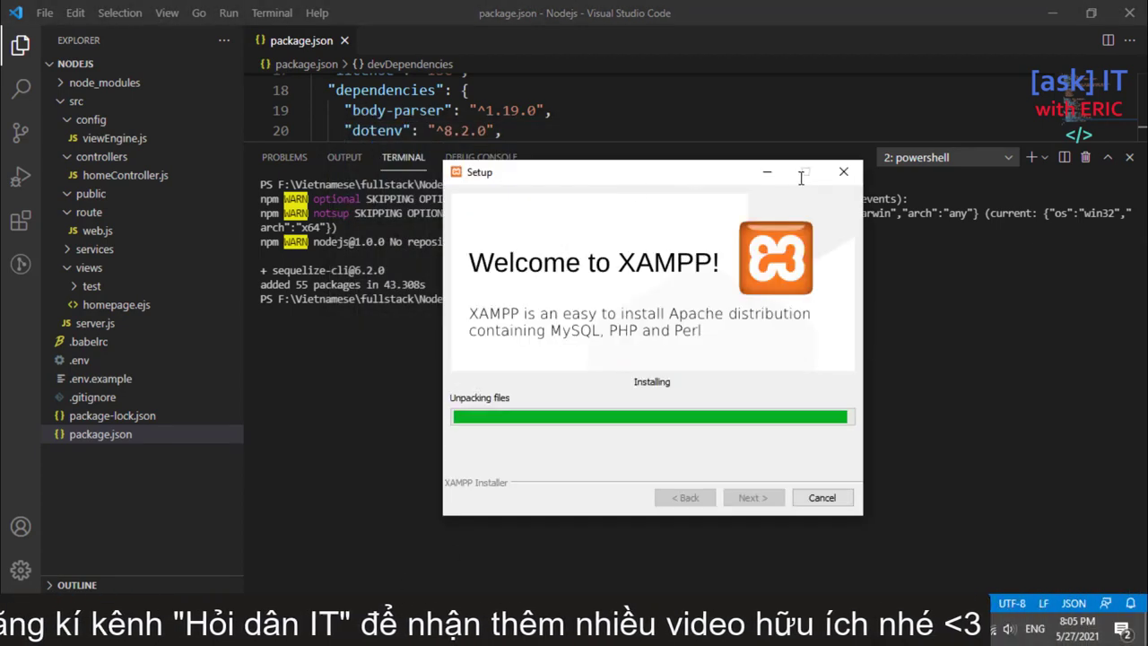
click(767, 171)
click(562, 303)
text(cd src)
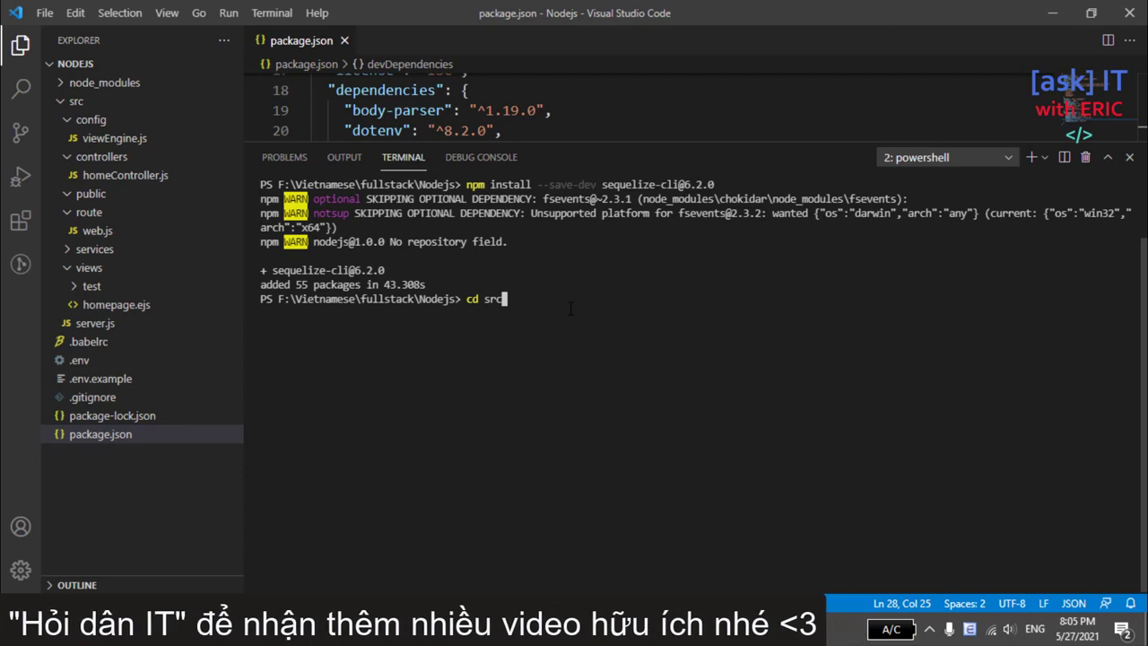
key(Return)
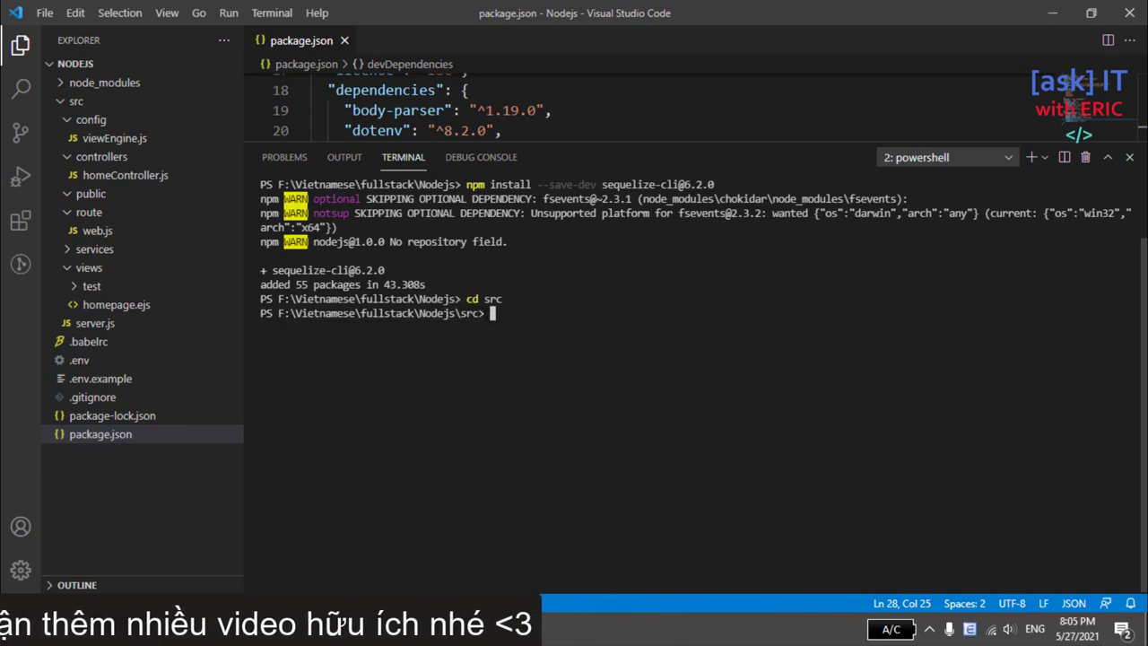
Run npx sequelize-cli init in src, which fails with 'Unable to resolve sequelize package'.
triple_click(386, 313)
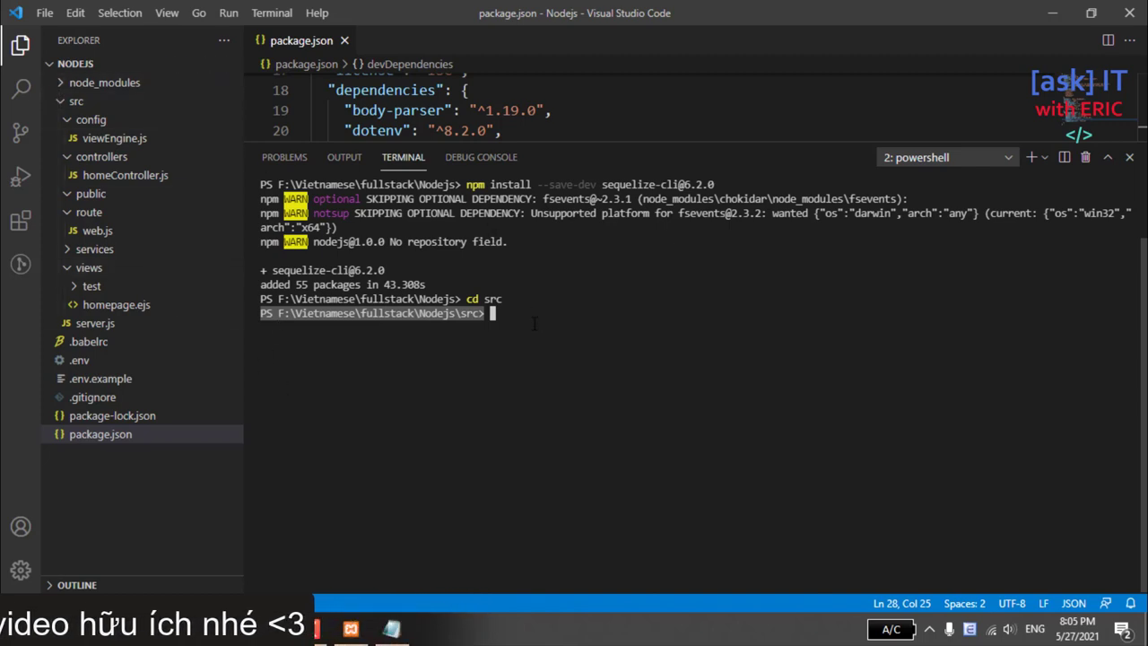
key(ctrl+c)
text(npx sequelize-cli init)
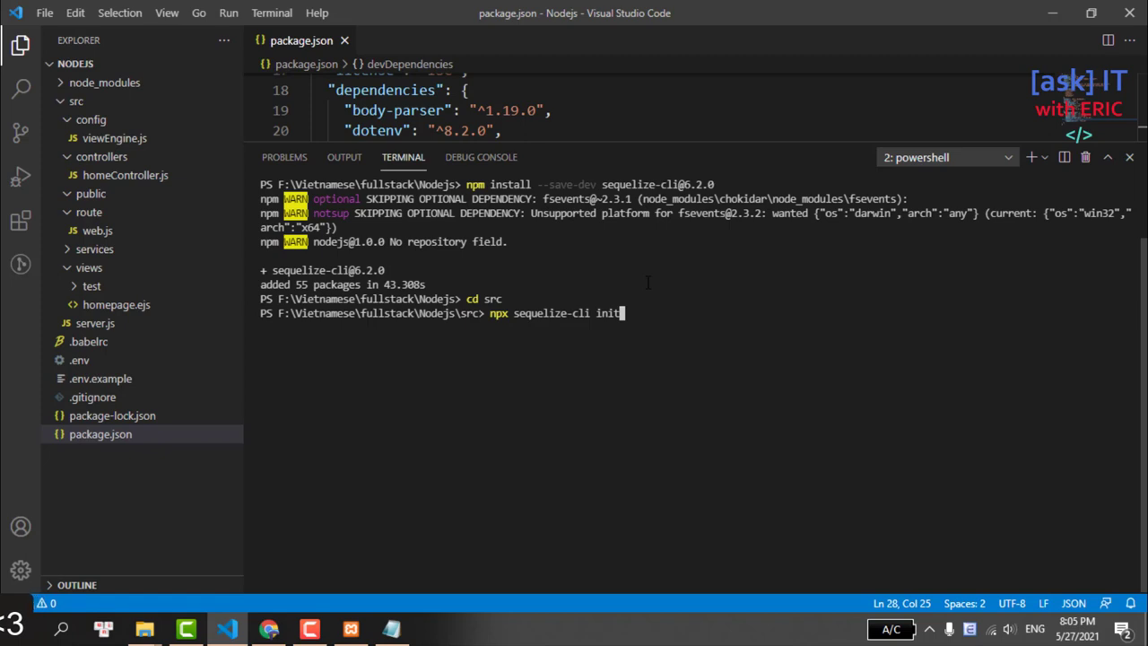
key(Return)
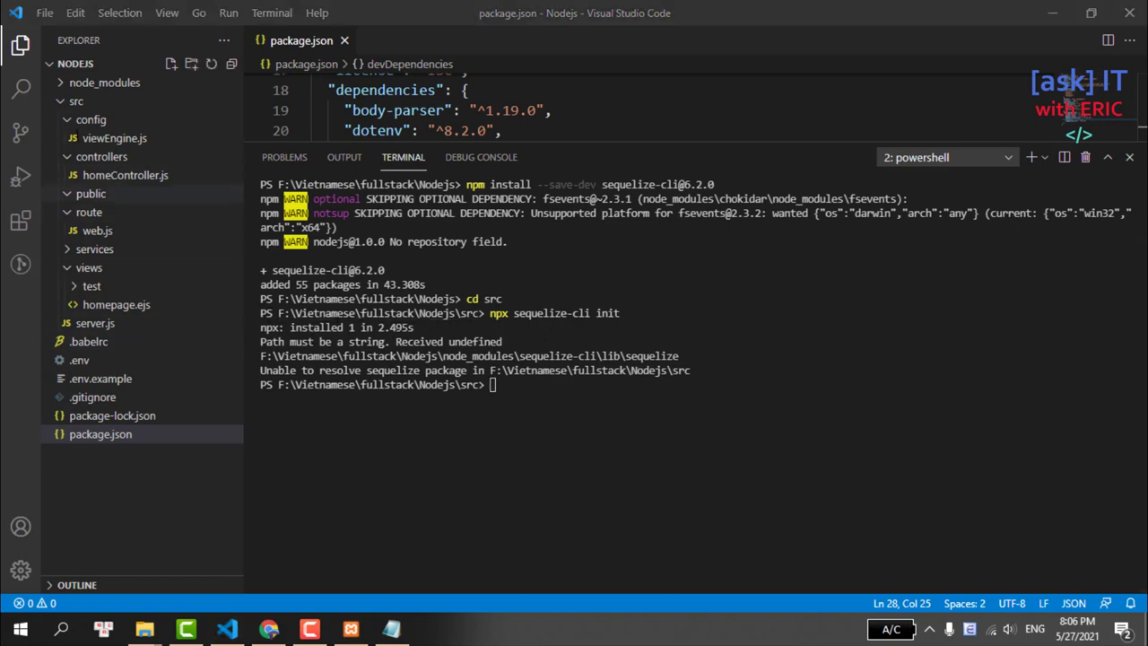
Check the config folder and rerun npx sequelize-cli init from the terminal history.
click(136, 116)
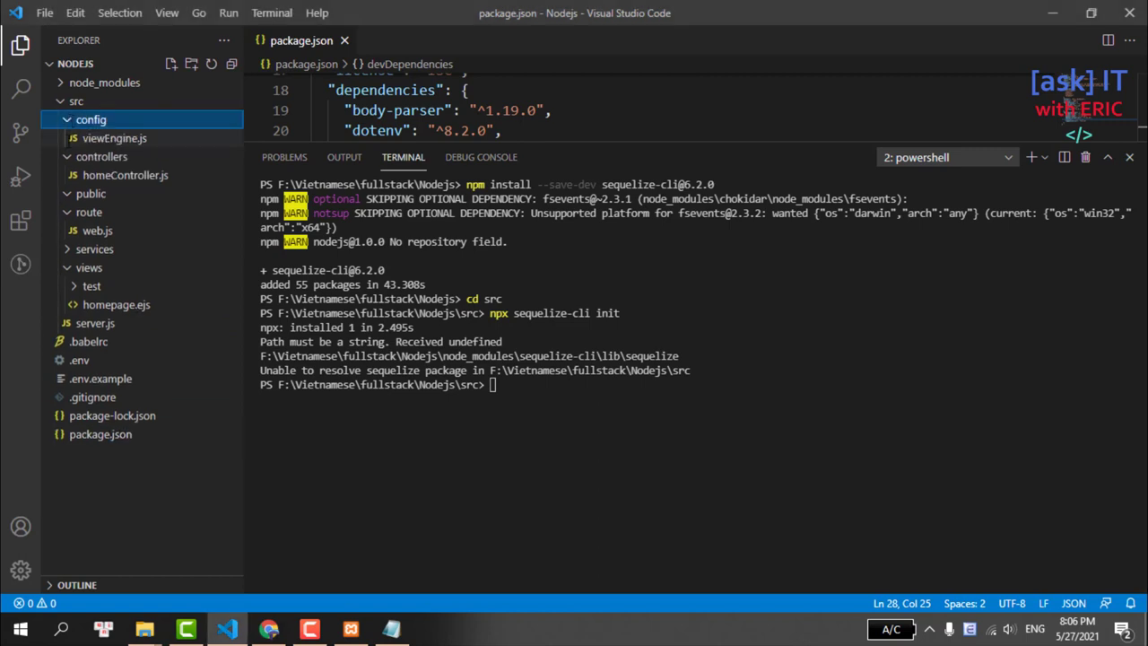
click(533, 386)
key(Up)
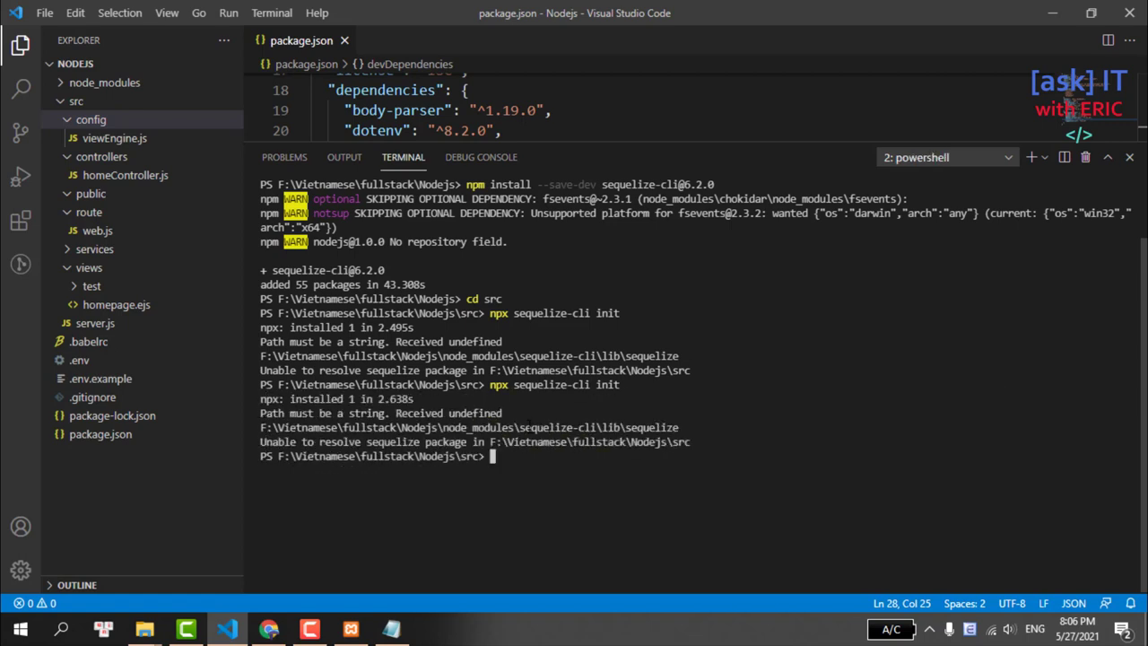
Copy the 'Path must be a string' error line and bring Chrome forward.
drag(525, 398, 268, 412)
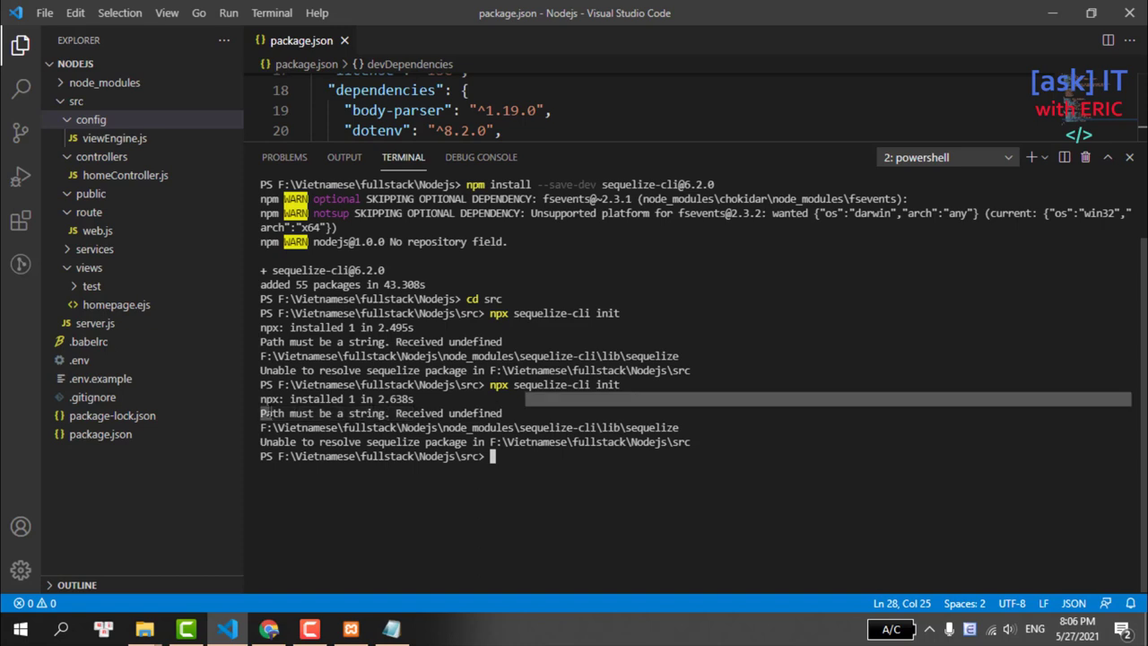
drag(504, 413, 285, 413)
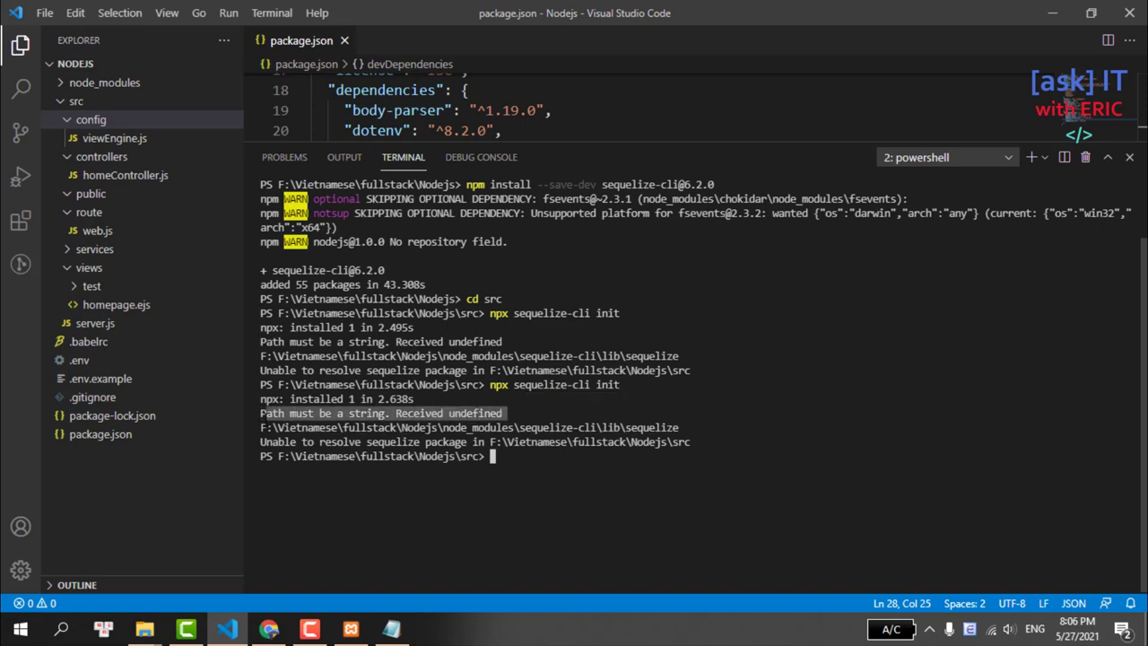
click(280, 413)
triple_click(280, 412)
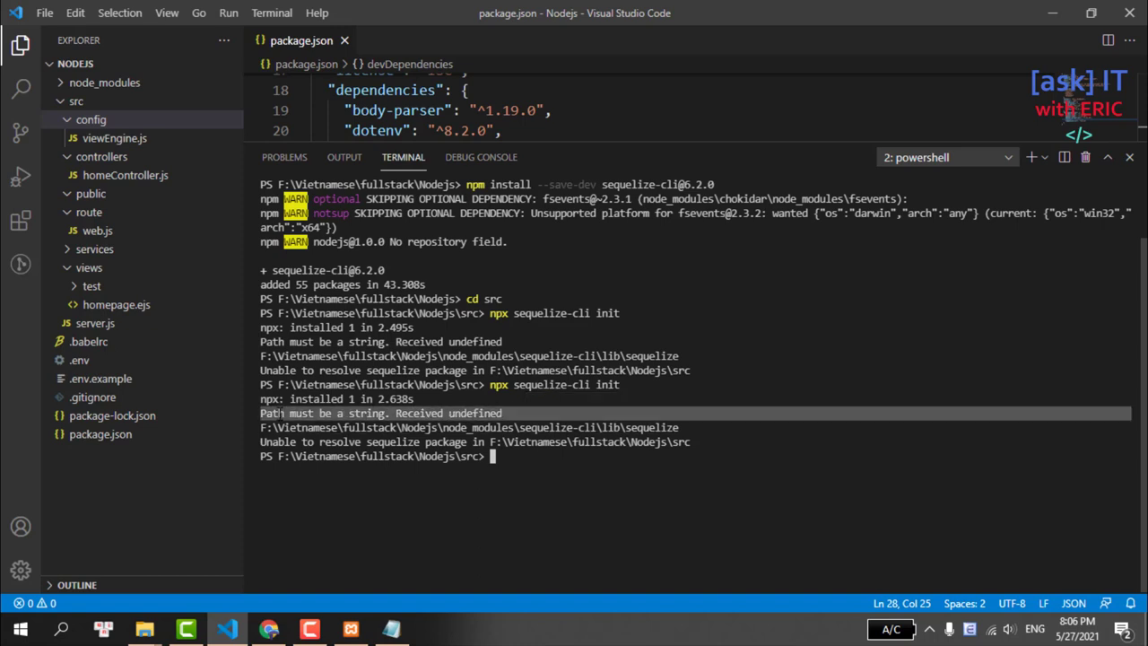
click(281, 413)
drag(512, 410, 258, 412)
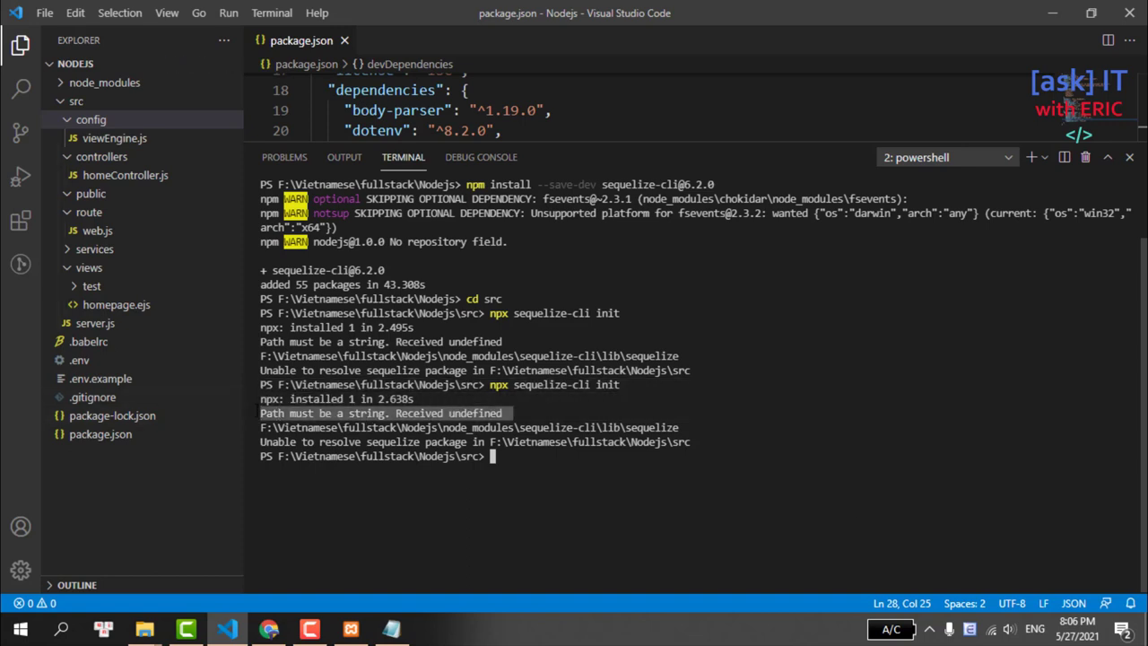
key(ctrl+c)
click(269, 628)
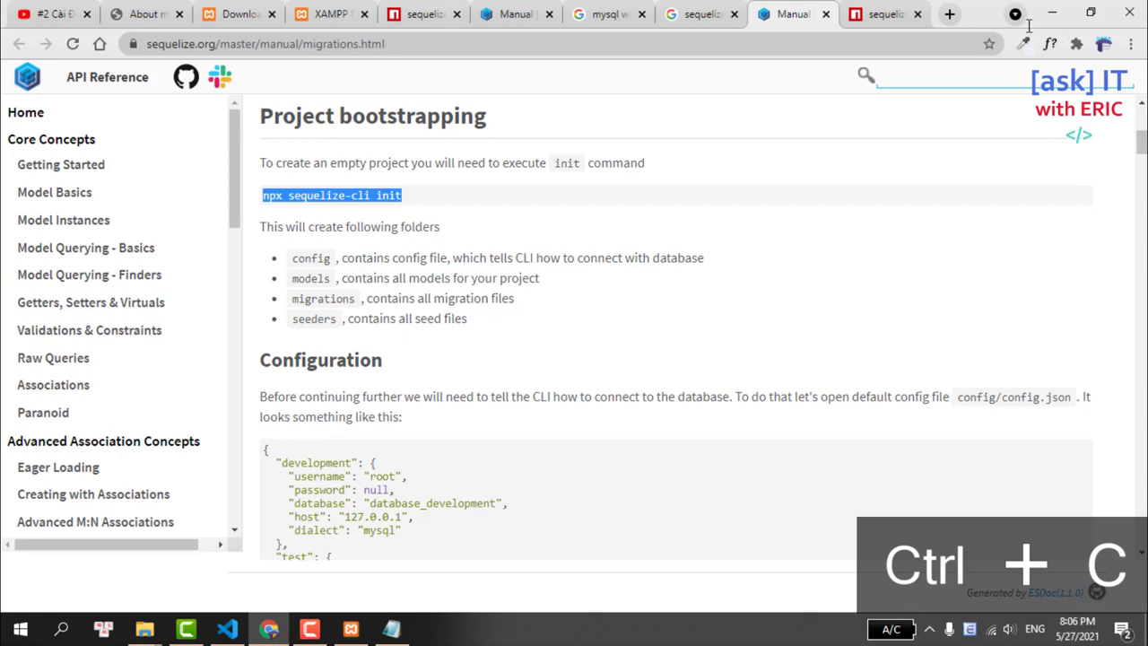
Google 'Path must be a string. Received undefined sequelize cli' and open the first GitHub issue in a new tab.
click(949, 14)
key(ctrl+v)
key(Return)
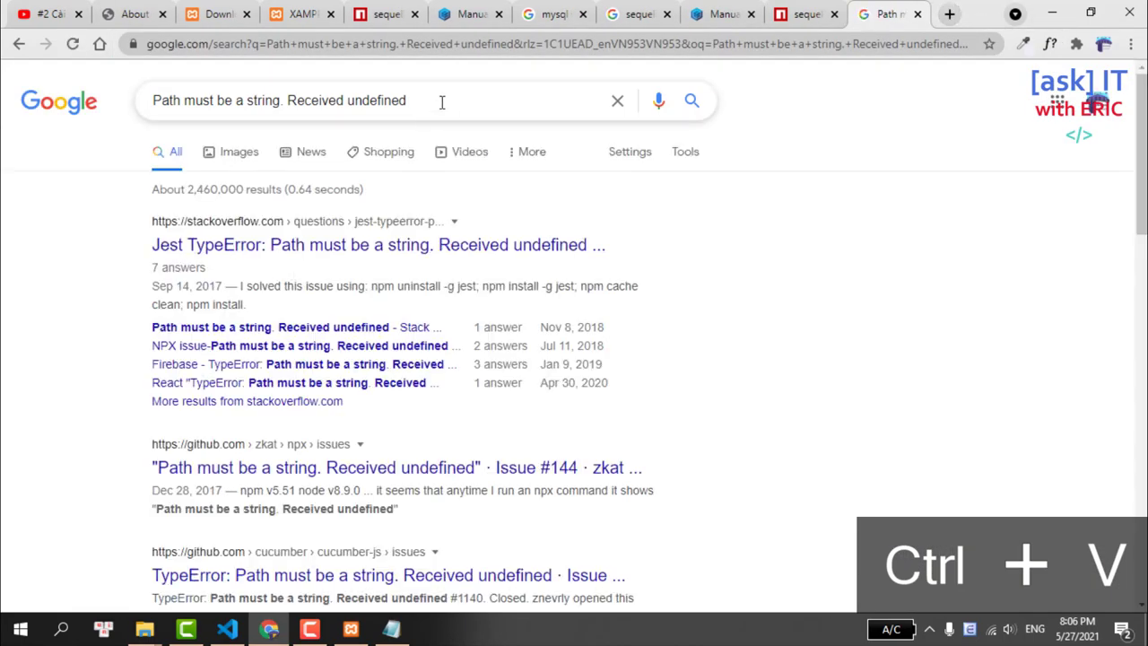
click(442, 102)
text(sd)
key(BackSpace)
text(e)
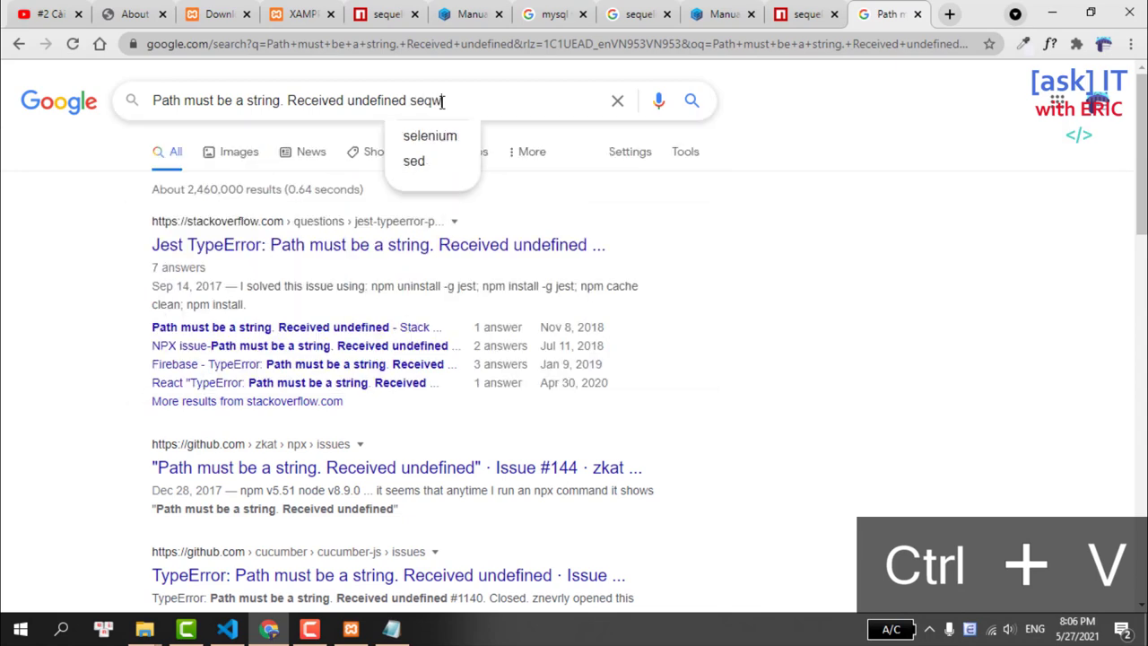
text(queli)
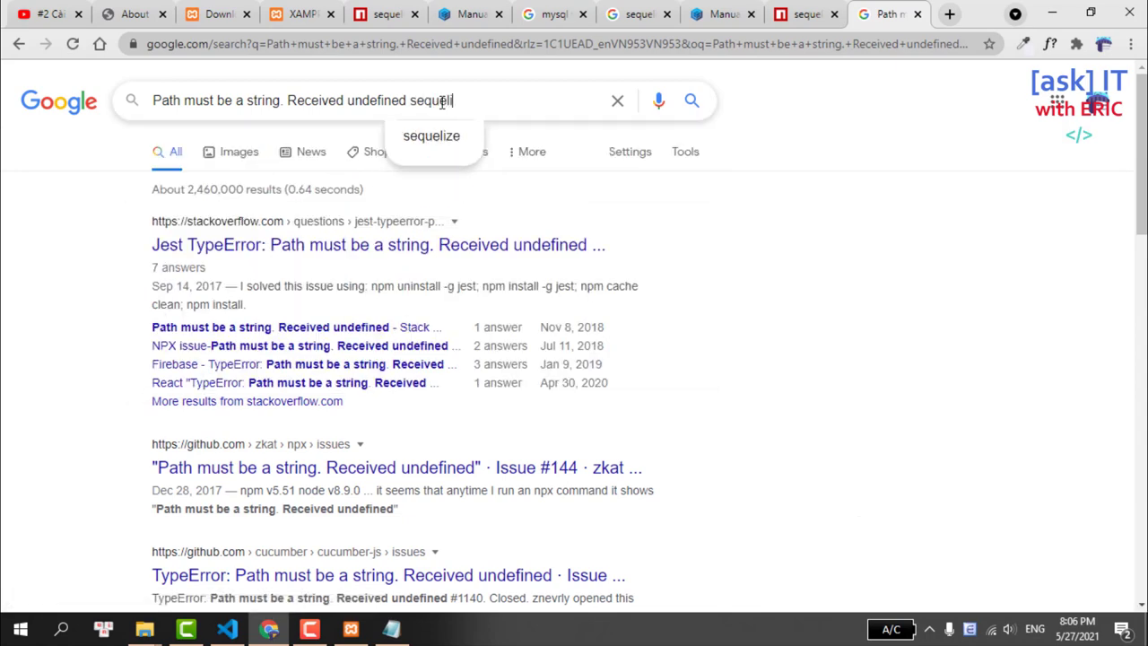
text(ze cli)
key(Return)
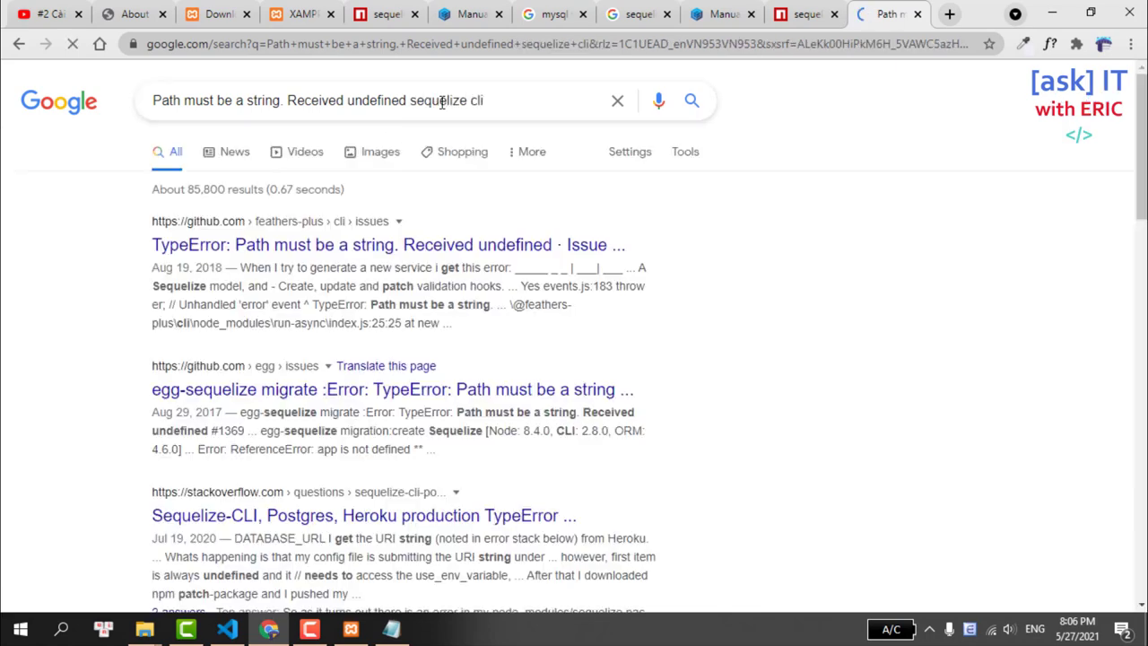
right_click(319, 247)
click(339, 260)
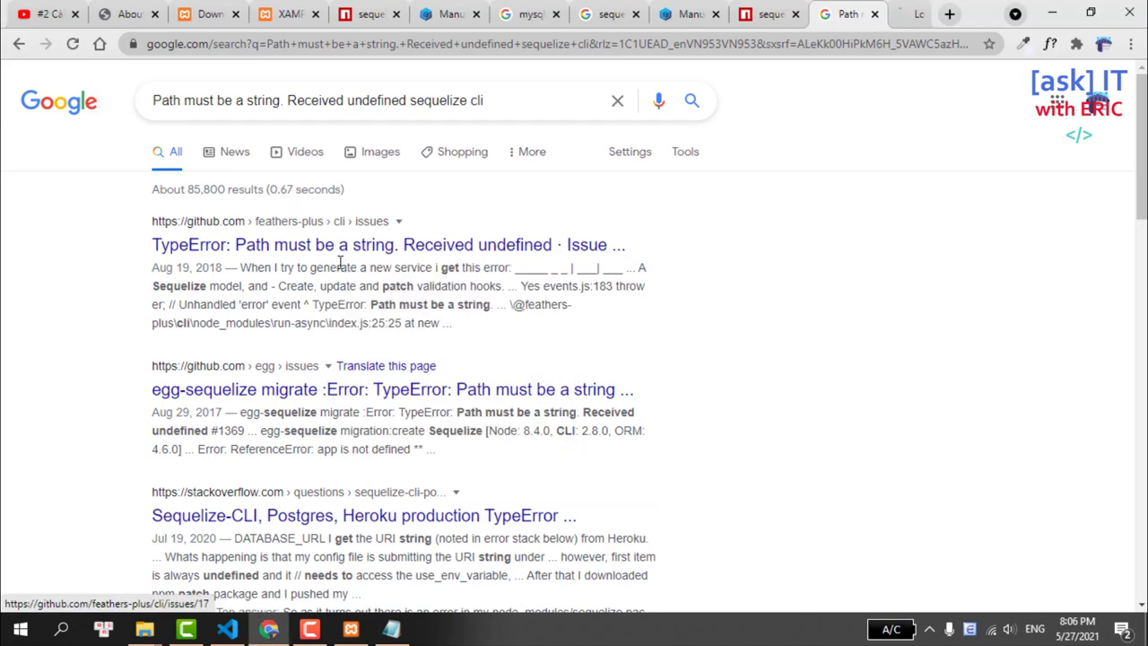